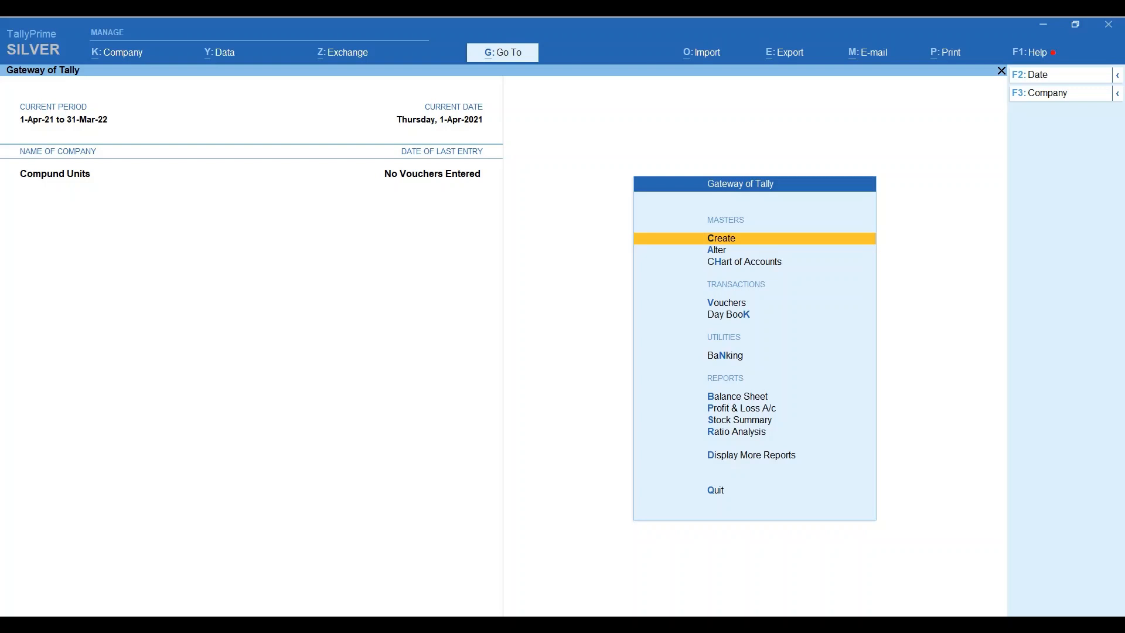
# Open the creation form for a new inventory unit of measure
pyautogui.press('Down')
pyautogui.press('Up')
pyautogui.press('Return')
pyautogui.press('Down')
pyautogui.press('Down')
pyautogui.press('Down')
pyautogui.press('Down')
pyautogui.press('Down')
pyautogui.press('Down')
pyautogui.press('Down')
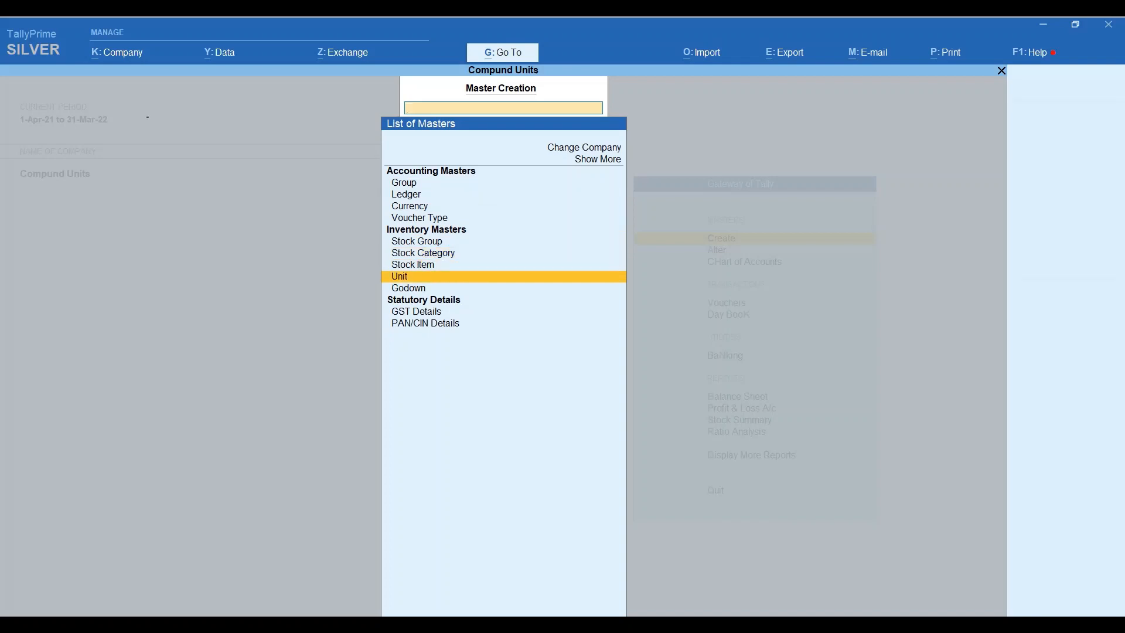
pyautogui.press('Return')
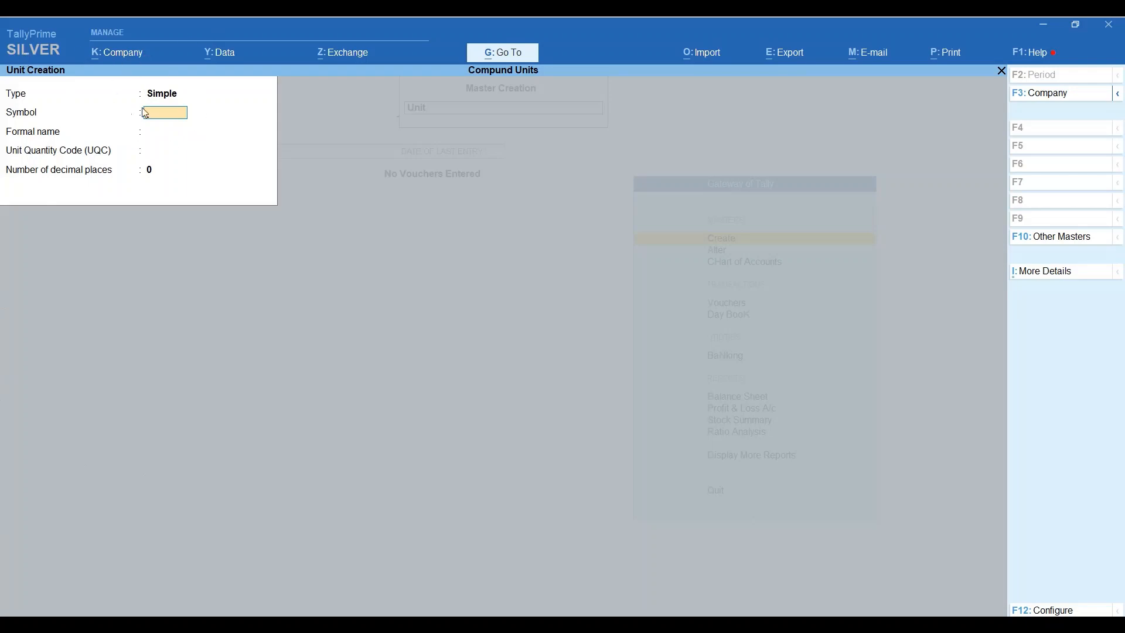
# Create a simple unit with symbol nps, formal name Numbers, quantity code NOS-NUMBERS and 0 decimal places
pyautogui.write('nps')
pyautogui.press('Return')
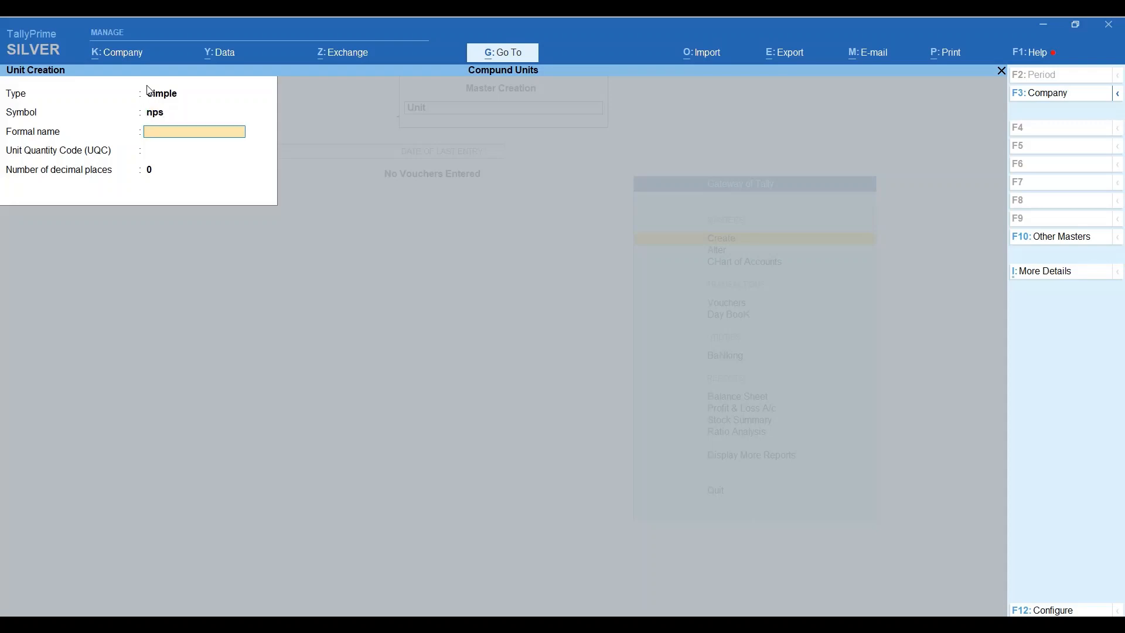
pyautogui.write('Numbers')
pyautogui.press('Return')
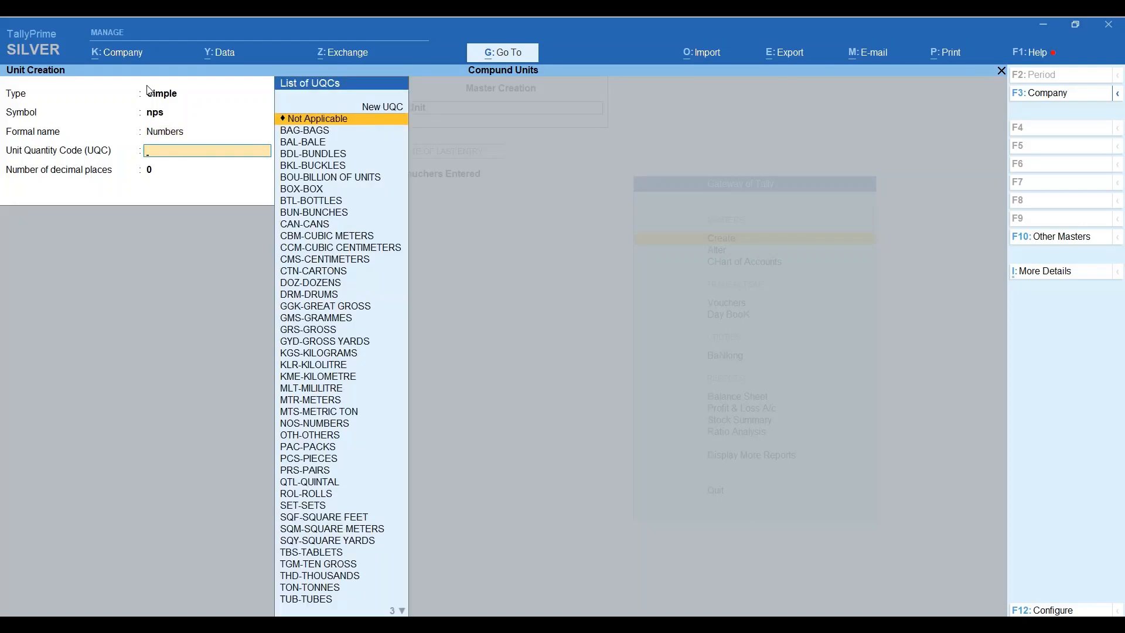
pyautogui.write('nu')
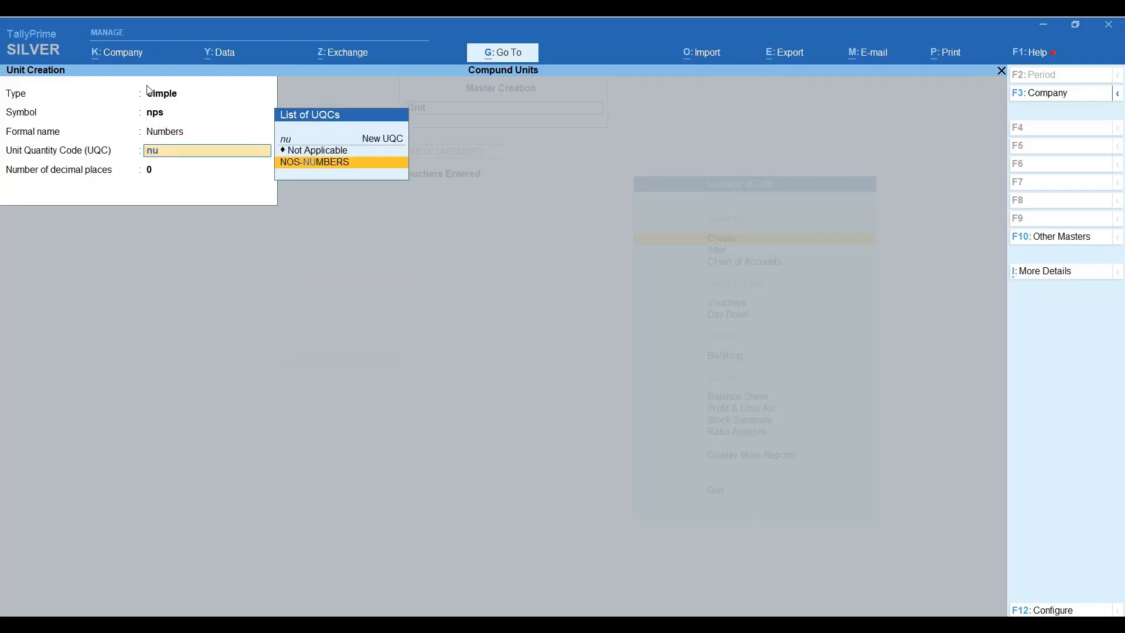
pyautogui.write('mn')
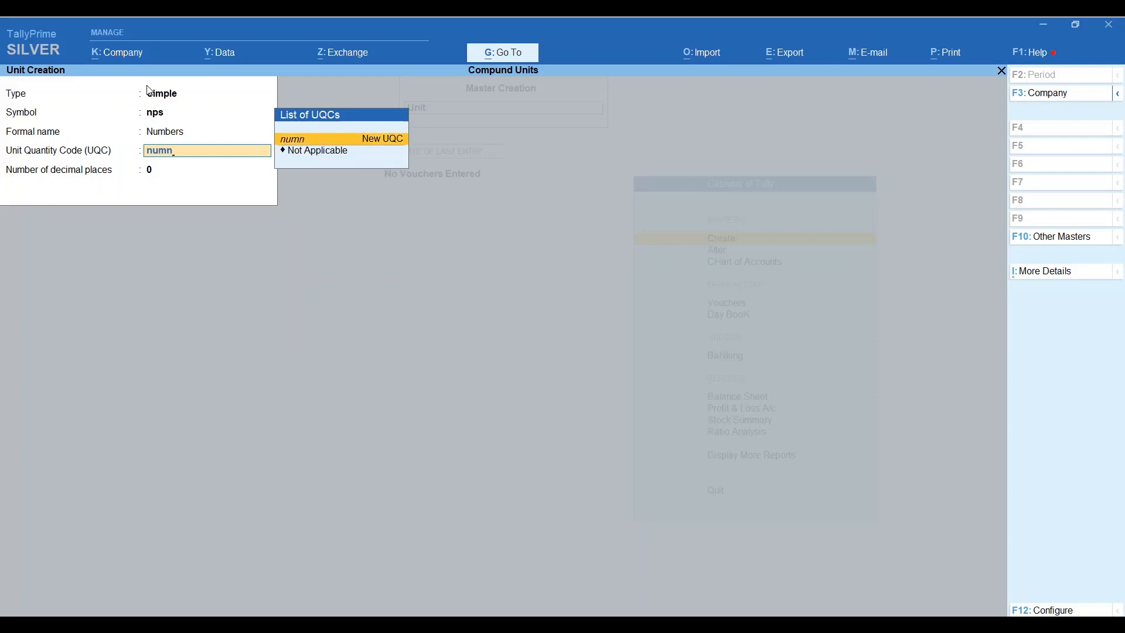
pyautogui.press('BackSpace')
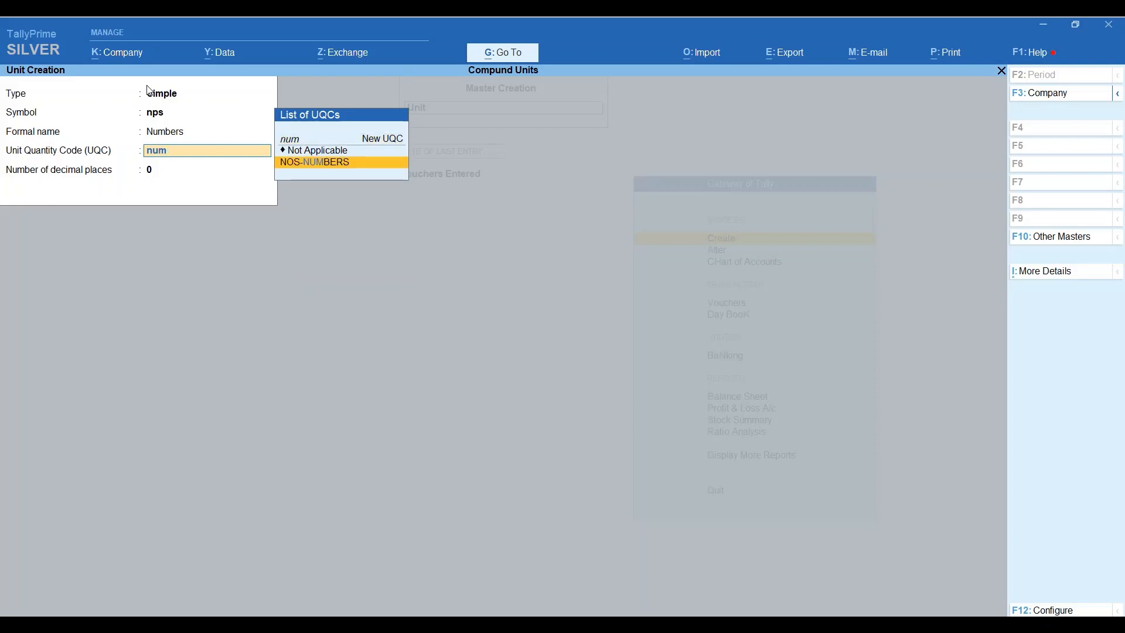
pyautogui.press('Return')
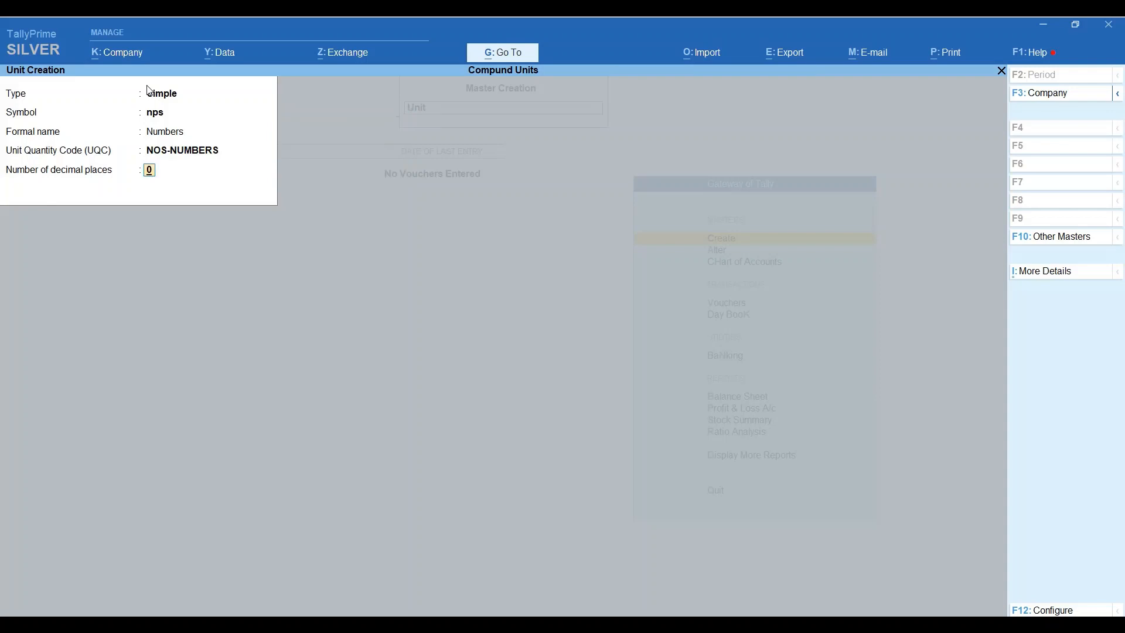
pyautogui.press('Return')
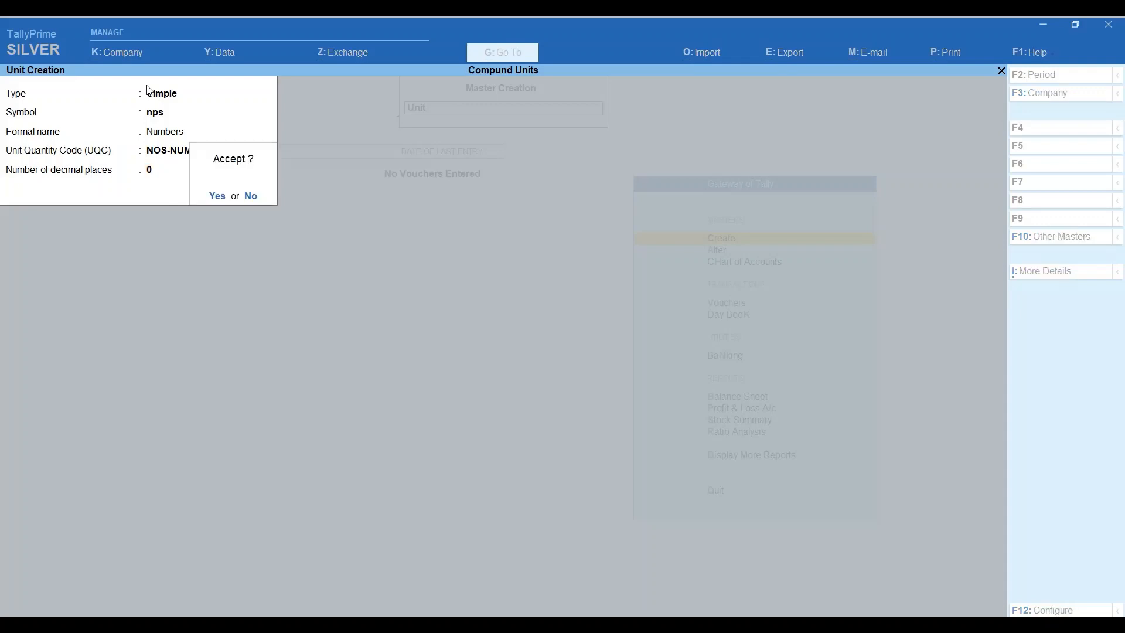
pyautogui.press('Return')
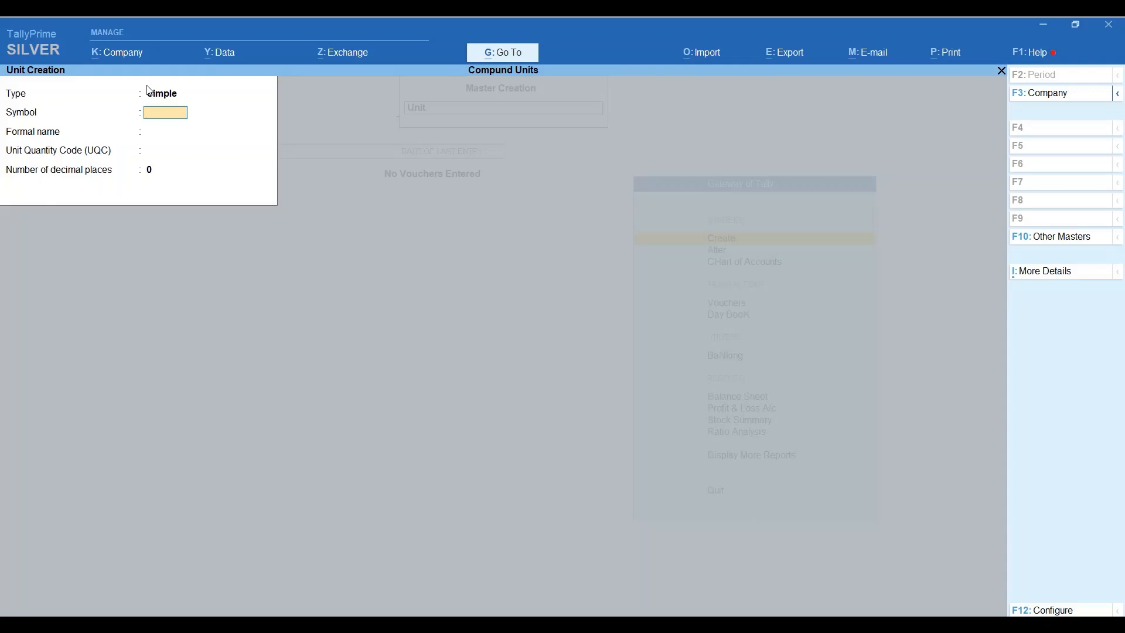
# Enter the symbol box and the formal name Boxes for the next simple unit
pyautogui.write('boxes')
pyautogui.press('Return')
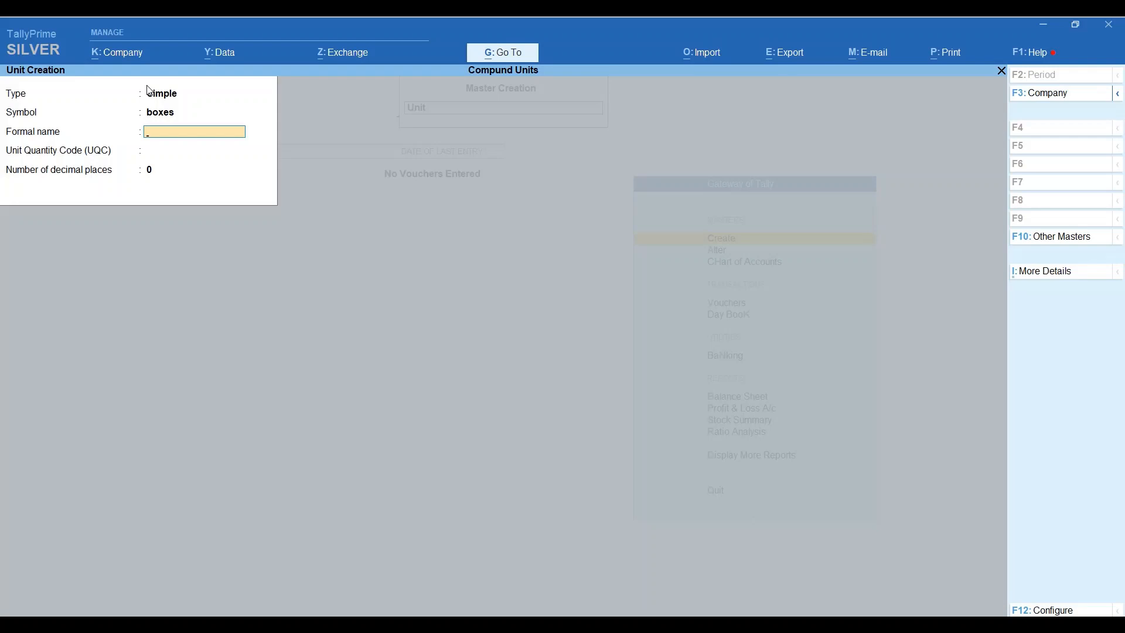
pyautogui.write('Boxe')
pyautogui.press('BackSpace')
pyautogui.press('BackSpace')
pyautogui.press('BackSpace')
pyautogui.press('BackSpace')
pyautogui.press('BackSpace')
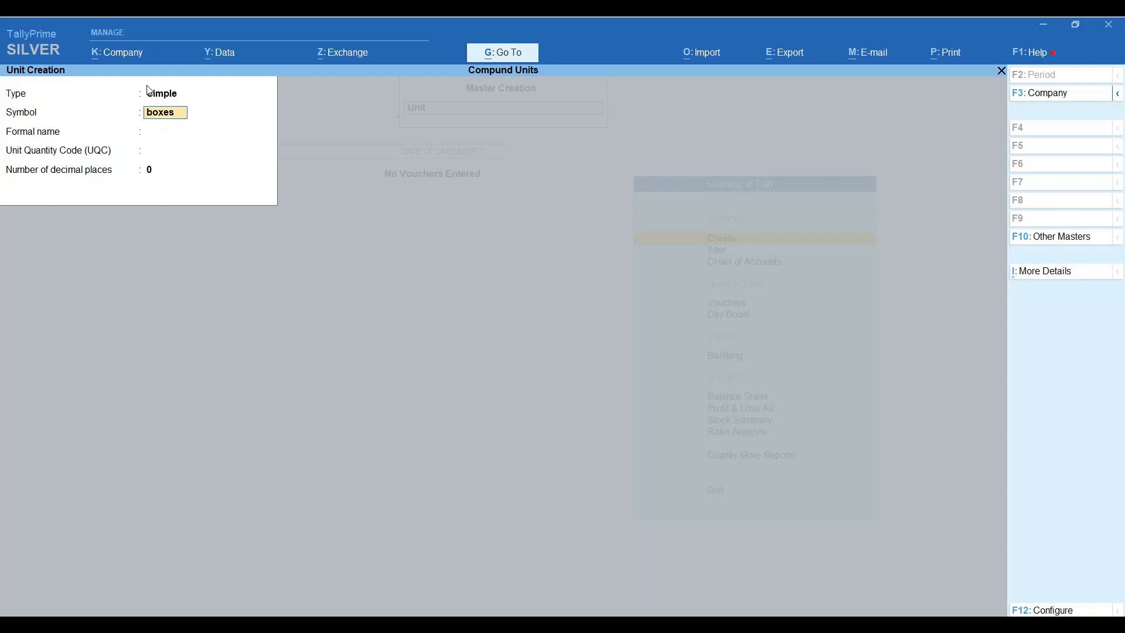
pyautogui.press('BackSpace')
pyautogui.press('Return')
pyautogui.write('Bo')
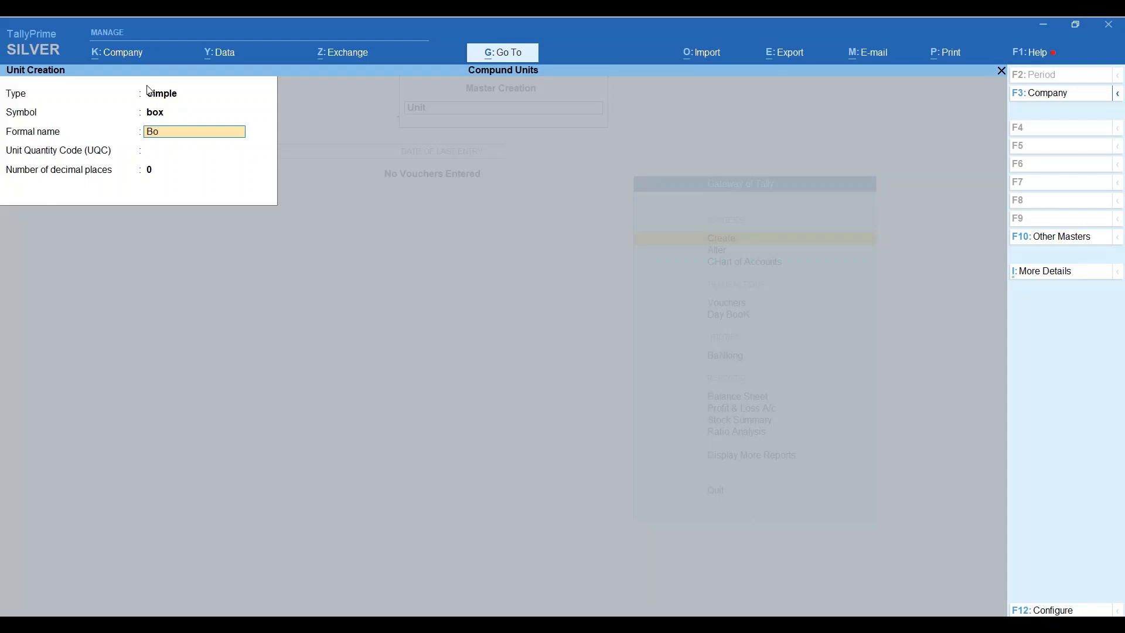
pyautogui.write('xes')
pyautogui.press('Return')
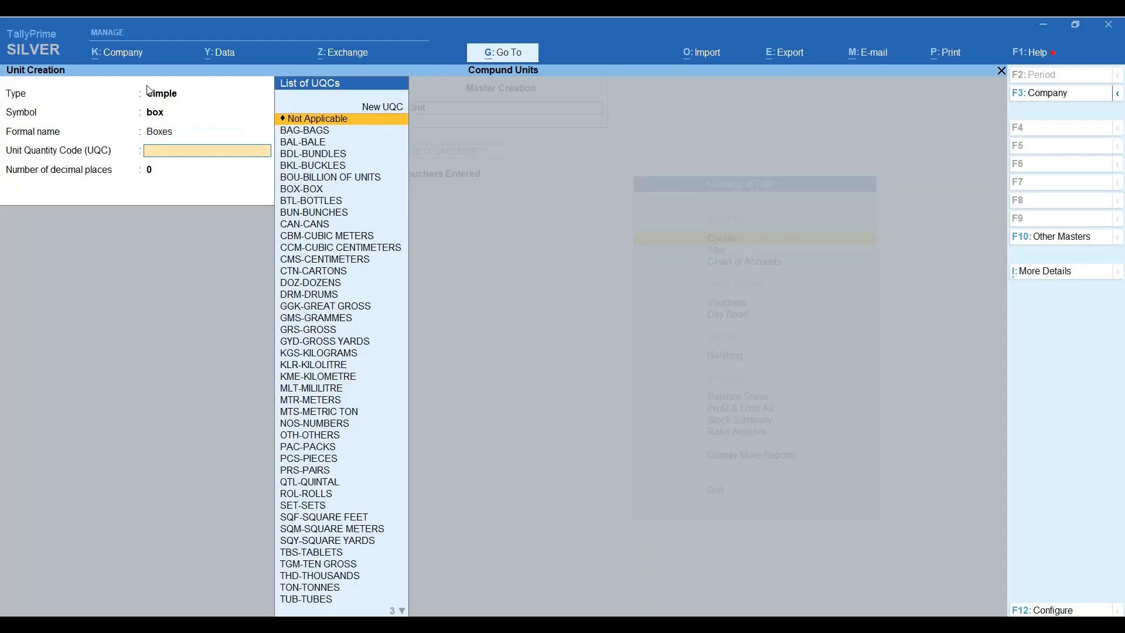
# Assign a new unit quantity code named boxes, keep 0 decimal places and save the box unit
pyautogui.write('boxes')
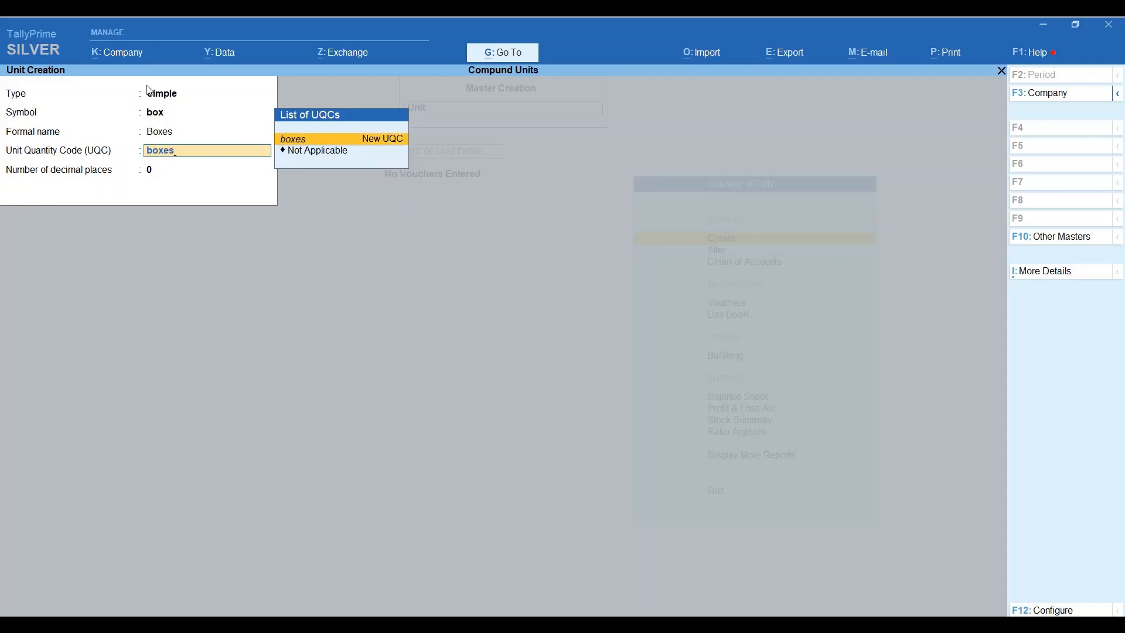
pyautogui.press('Return')
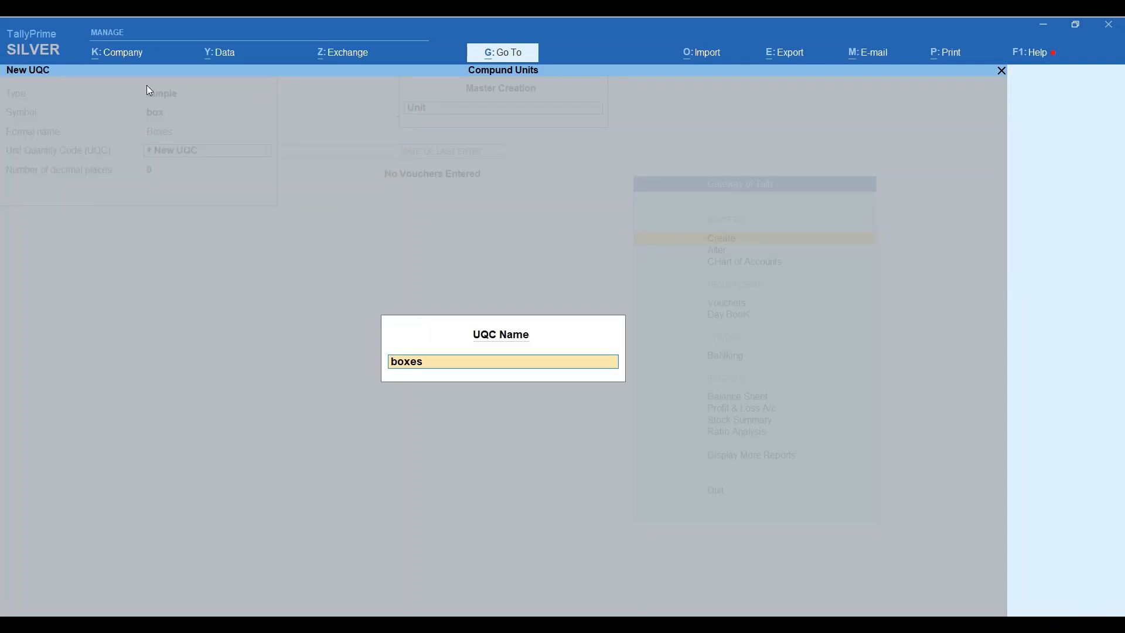
pyautogui.press('Return')
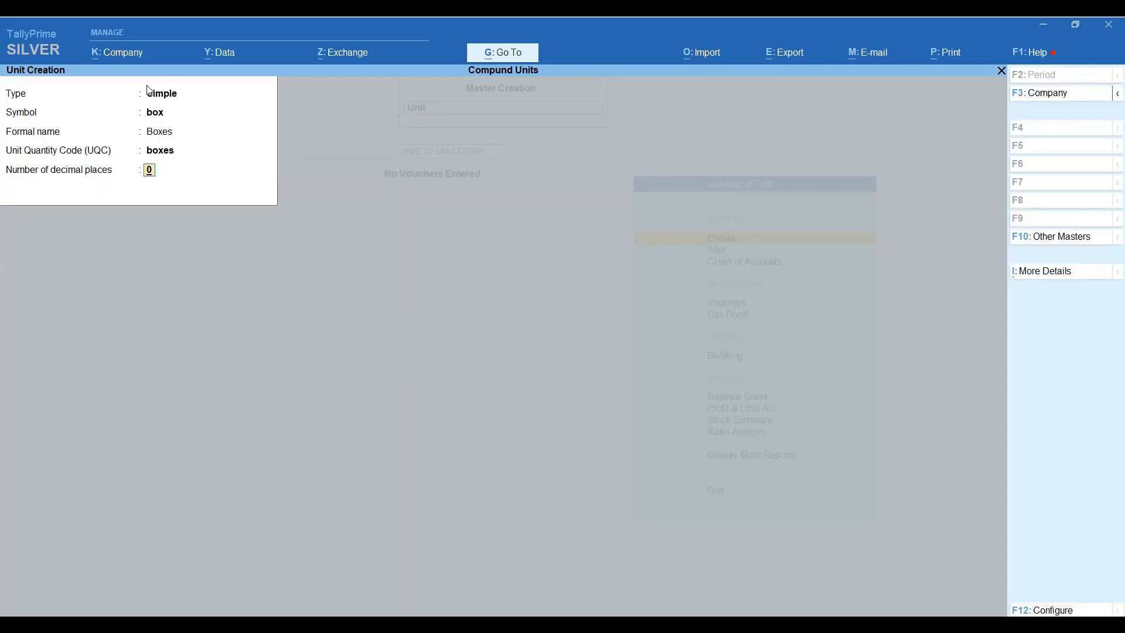
pyautogui.press('Return')
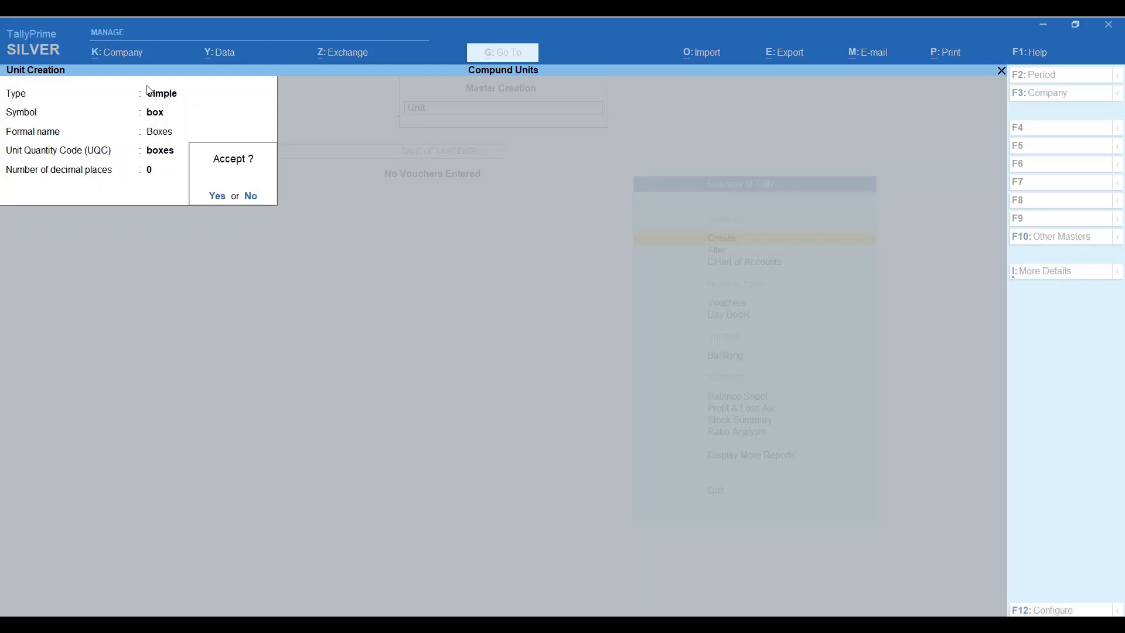
pyautogui.press('Return')
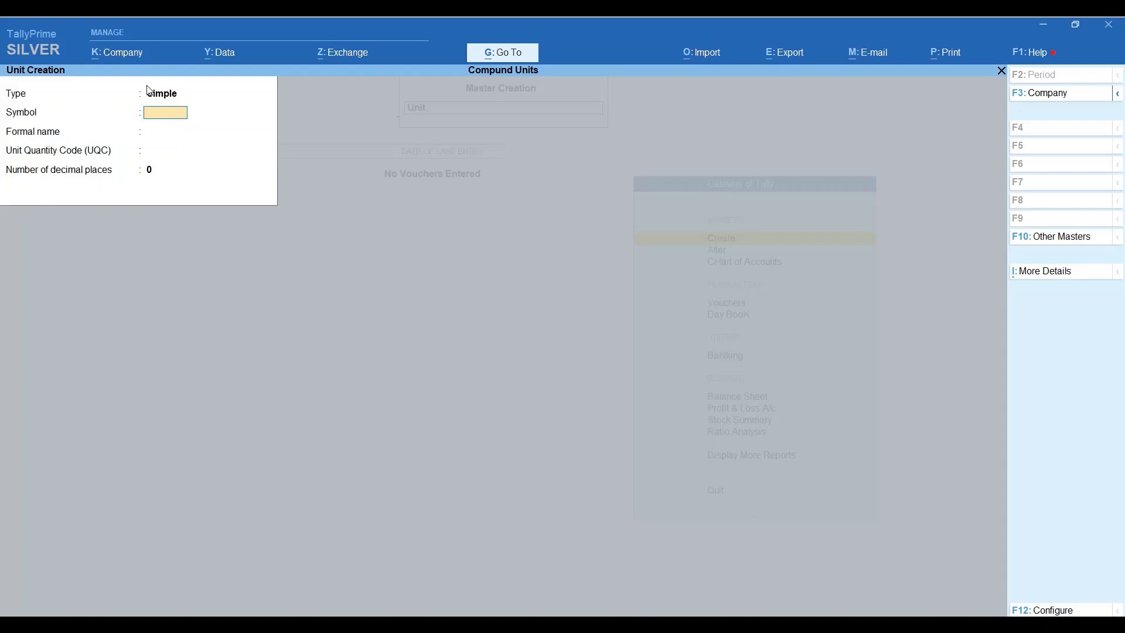
# Create a simple unit with symbol kg, formal name Kilogram, quantity code KGS-KILOGRAMS and 3 decimal places
pyautogui.write('kg')
pyautogui.press('Return')
pyautogui.write('Ki')
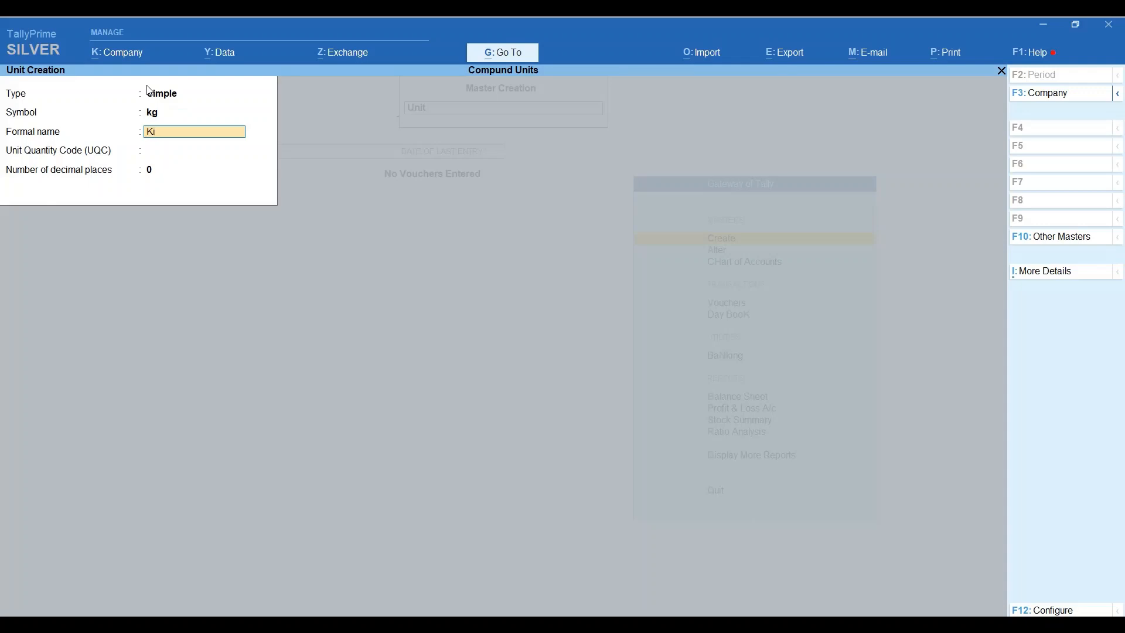
pyautogui.write('logram')
pyautogui.press('Return')
pyautogui.write('k')
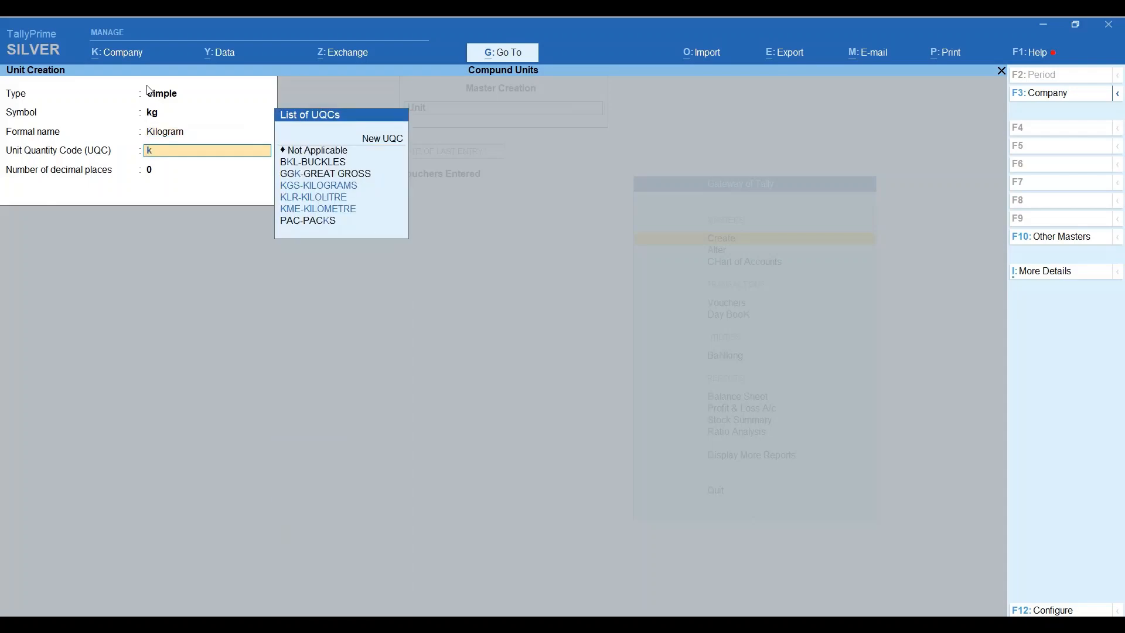
pyautogui.write('ilog')
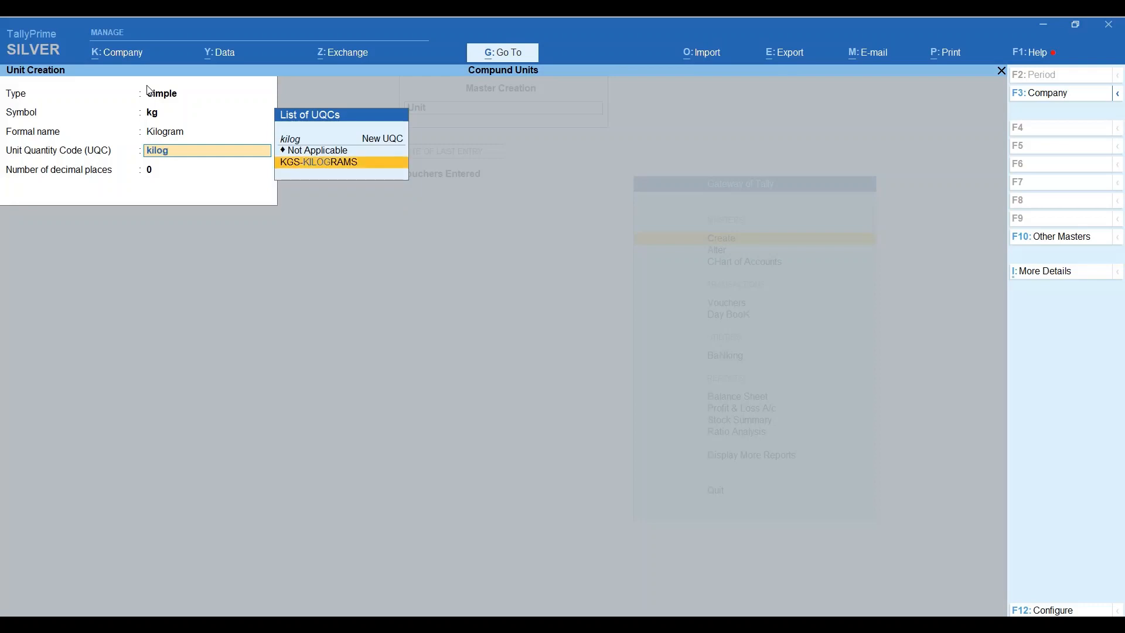
pyautogui.press('Return')
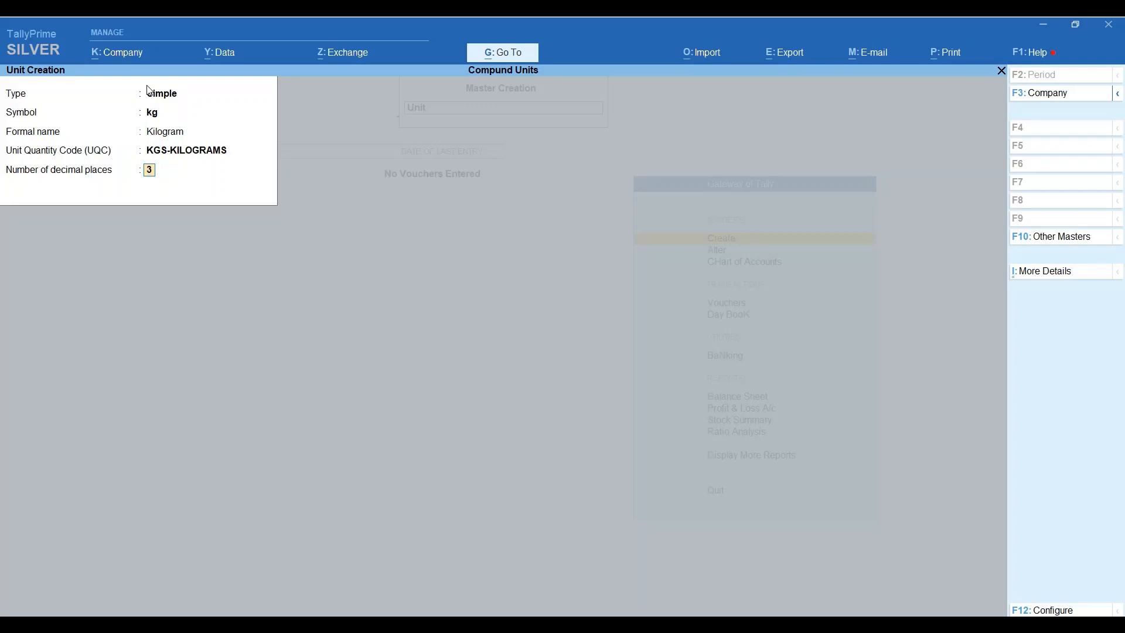
pyautogui.write('3')
pyautogui.press('Return')
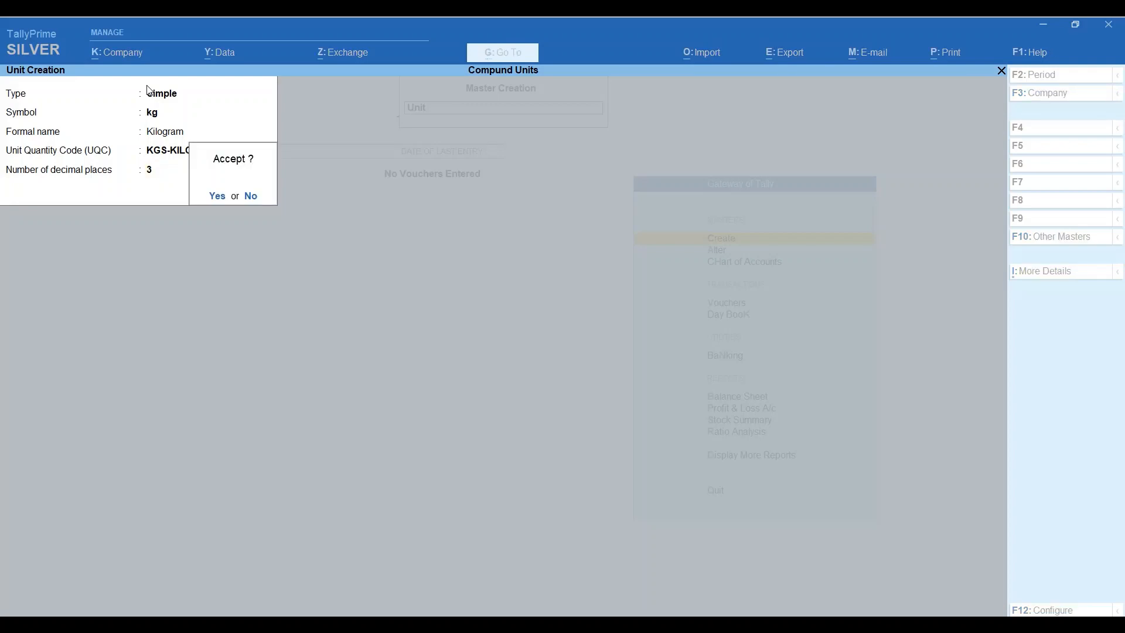
pyautogui.press('y')
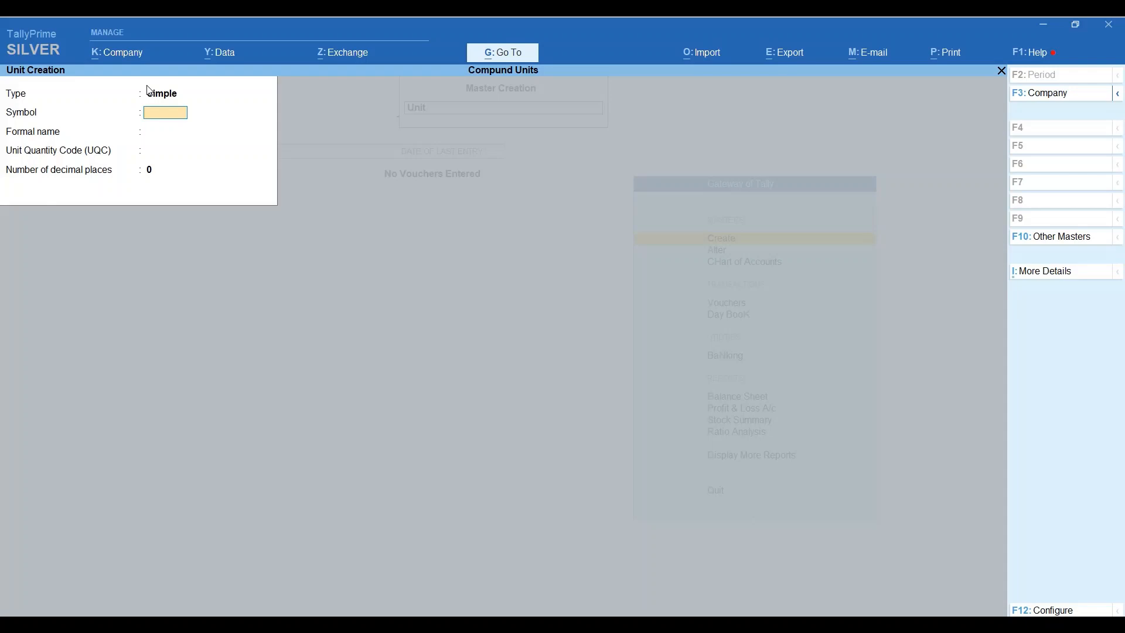
# Create a simple unit with symbol gm, formal name Gram, quantity code GMS-GRAMMES and 0 decimal places
pyautogui.write('gm')
pyautogui.press('Return')
pyautogui.write('Gra')
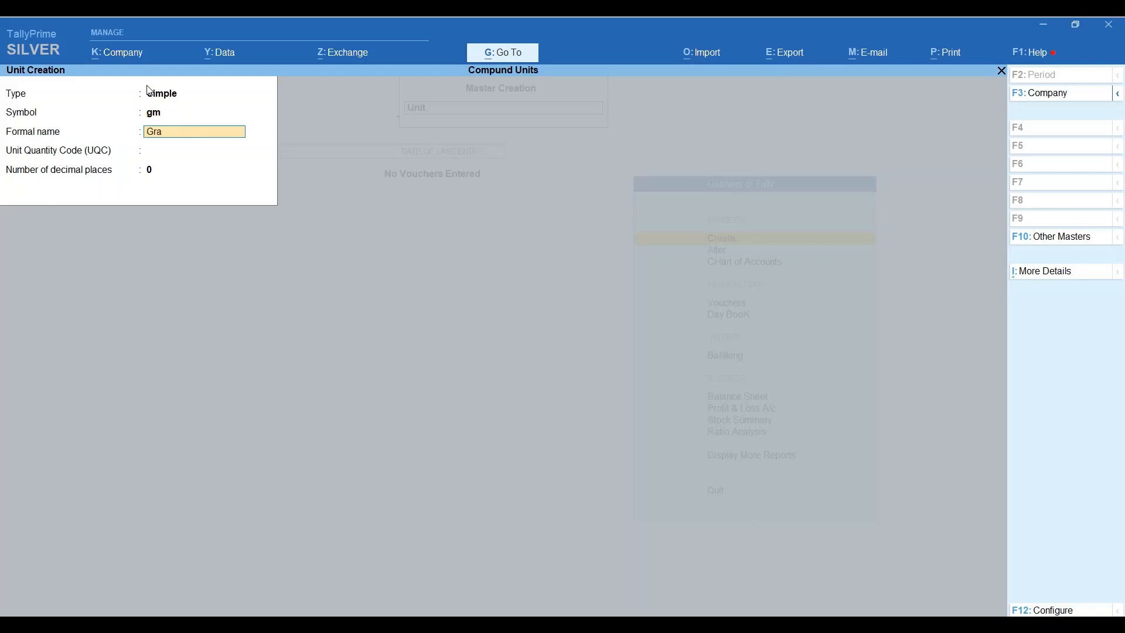
pyautogui.write('m')
pyautogui.press('Return')
pyautogui.write('gram')
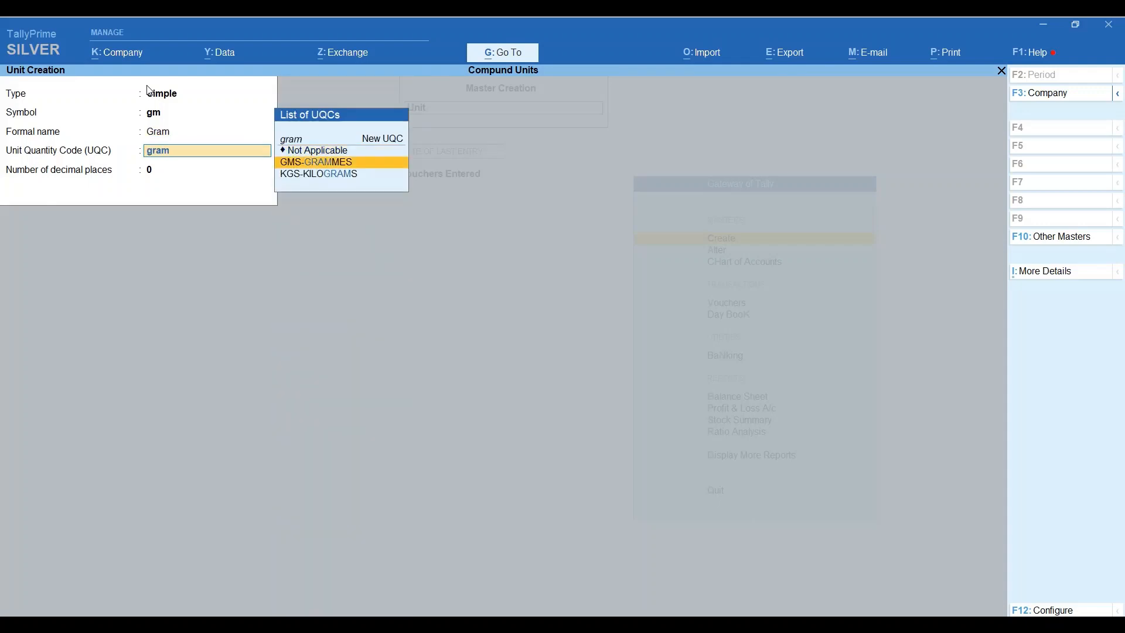
pyautogui.press('Return')
pyautogui.press('Return')
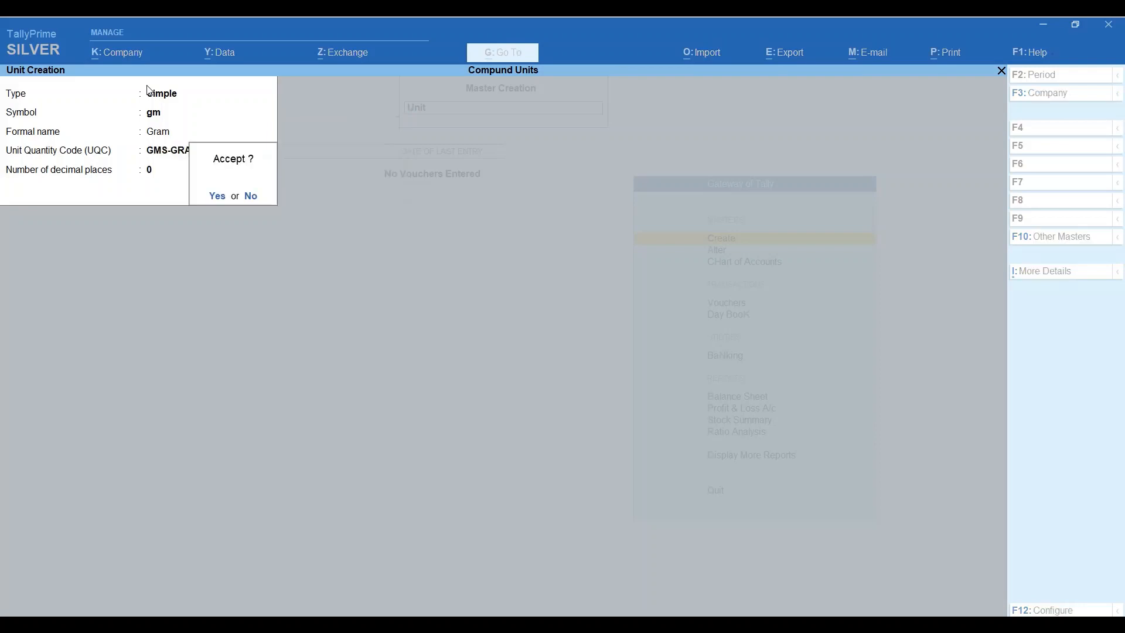
pyautogui.press('Return')
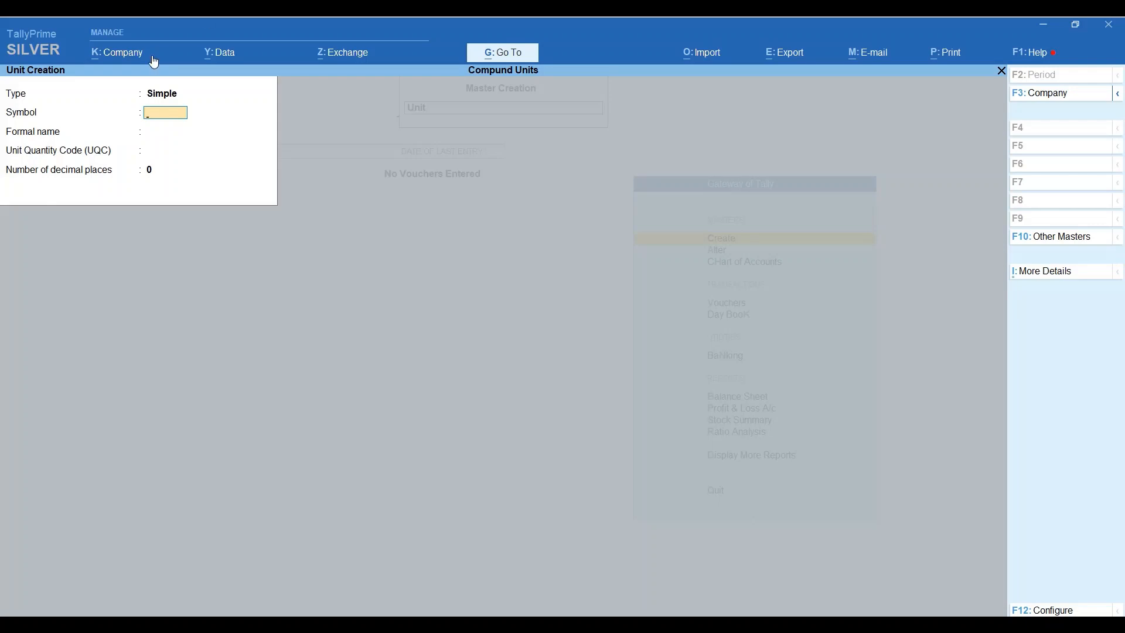
# Switch the unit type to Compound and define the unit as a box of 10 nps
pyautogui.press('BackSpace')
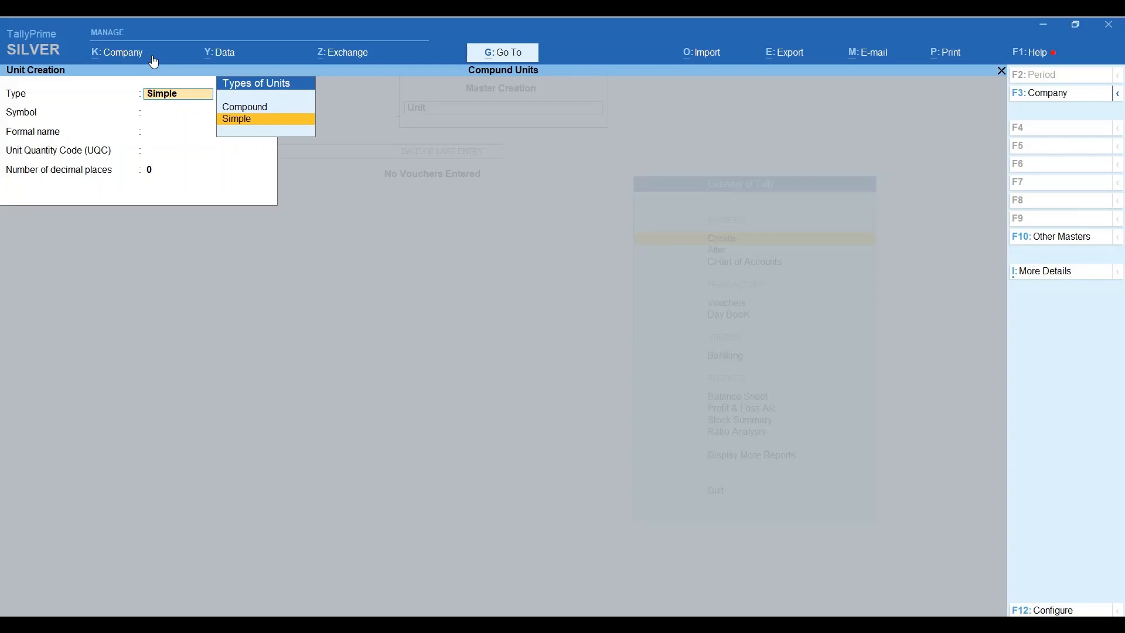
pyautogui.press('Up')
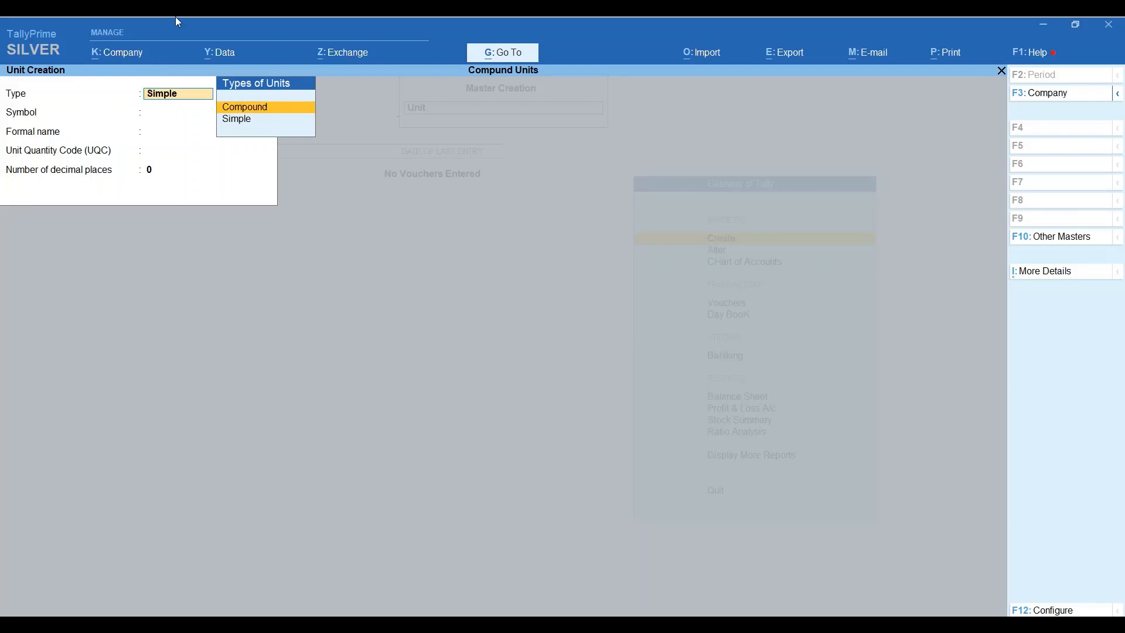
pyautogui.press('Return')
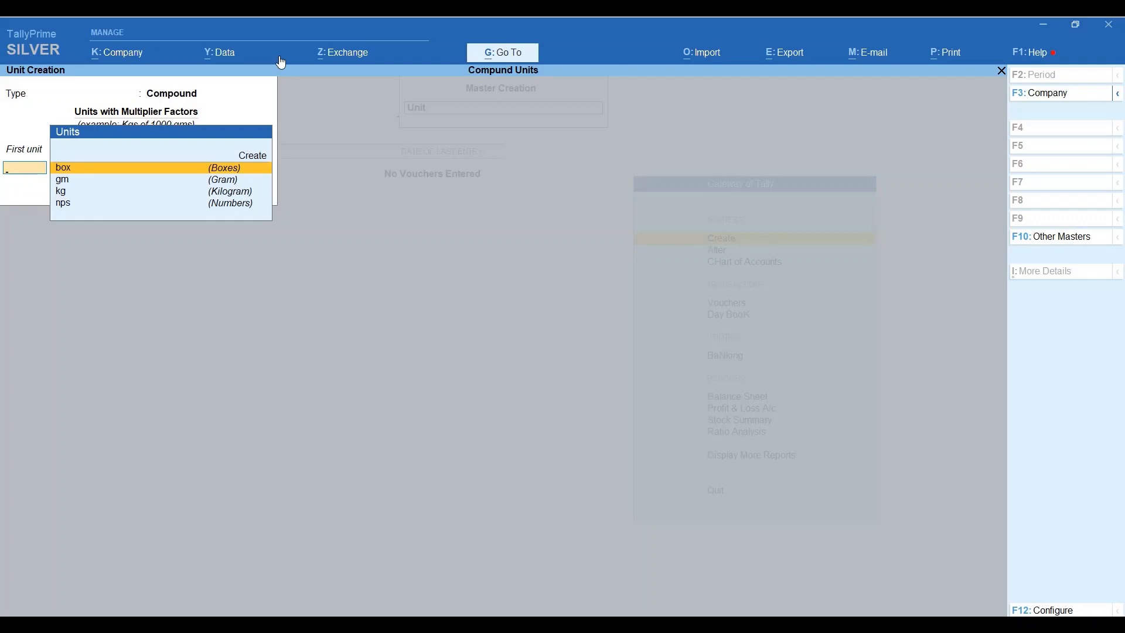
pyautogui.press('Down')
pyautogui.press('Up')
pyautogui.press('Return')
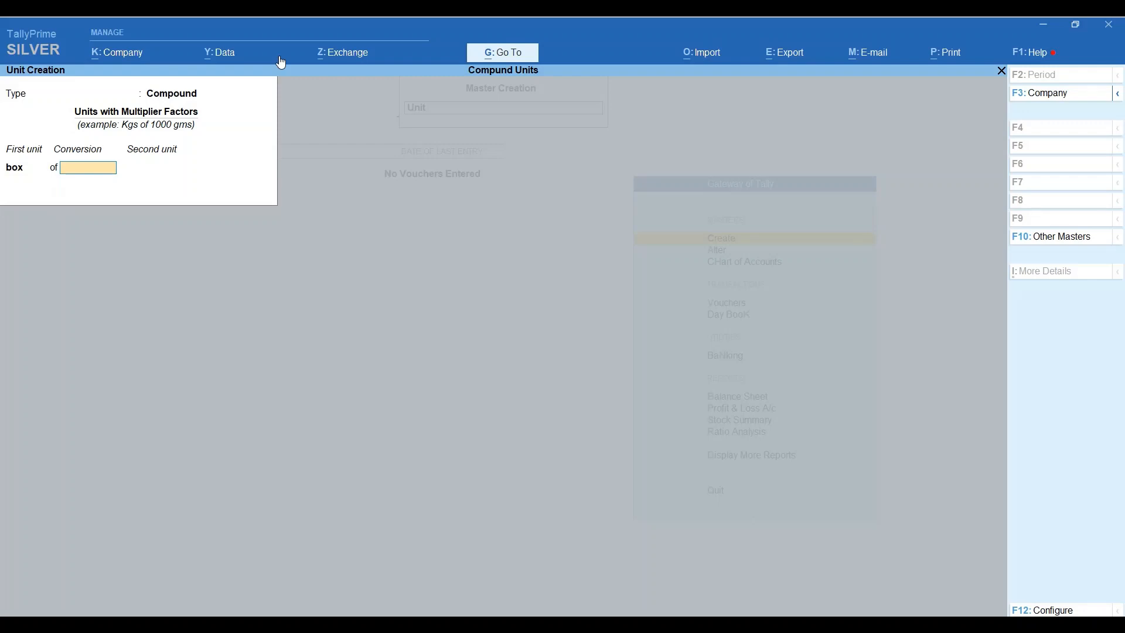
pyautogui.write('10')
pyautogui.press('Return')
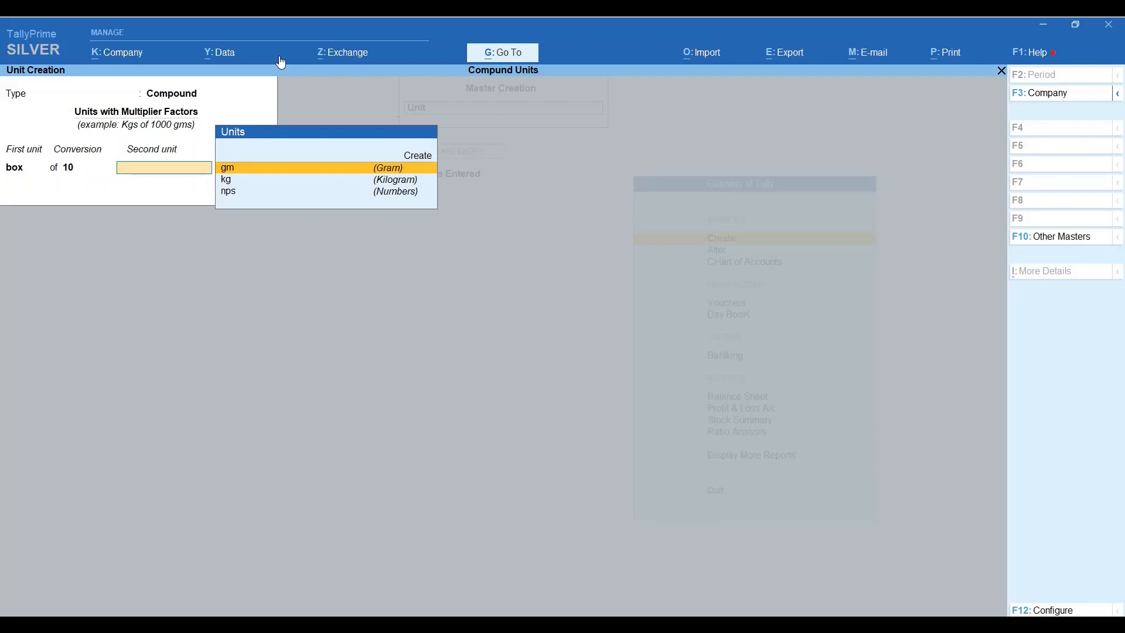
pyautogui.press('Down')
pyautogui.press('Down')
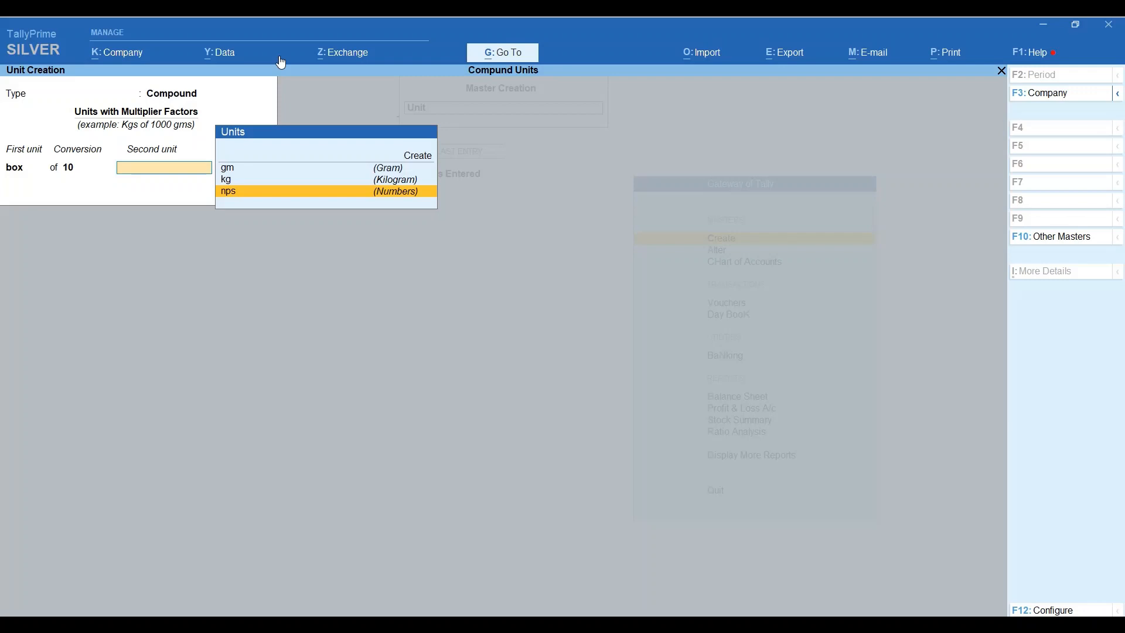
pyautogui.press('Return')
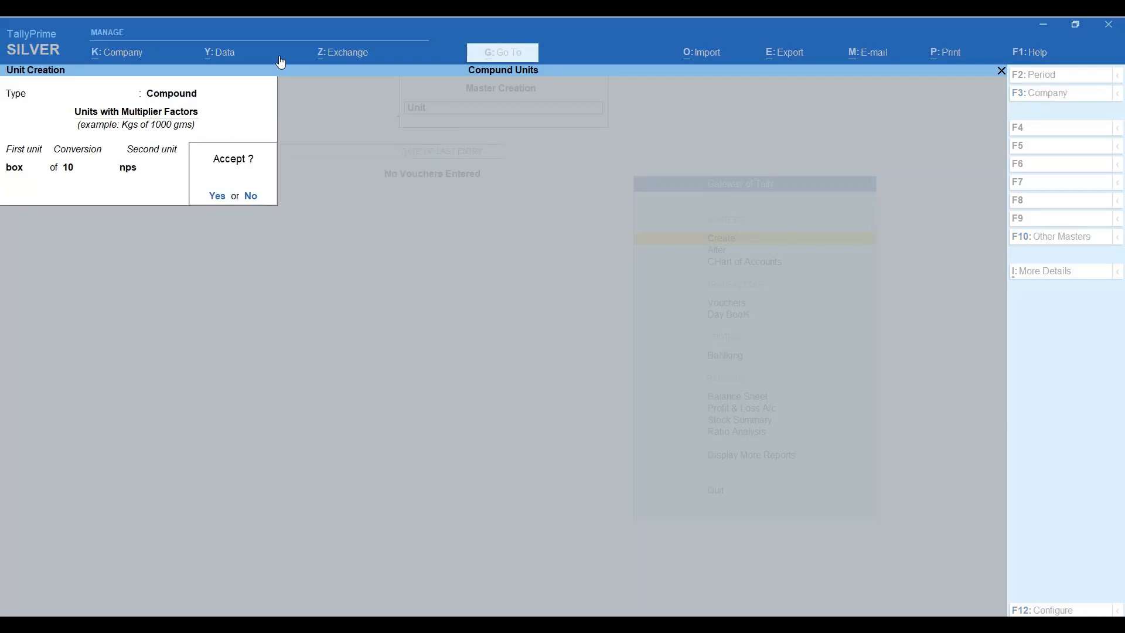
# Alter the second unit's symbol to nos with quantity code NOS-NUMBERS and 0 decimal places, and save the compound unit
pyautogui.press('Escape')
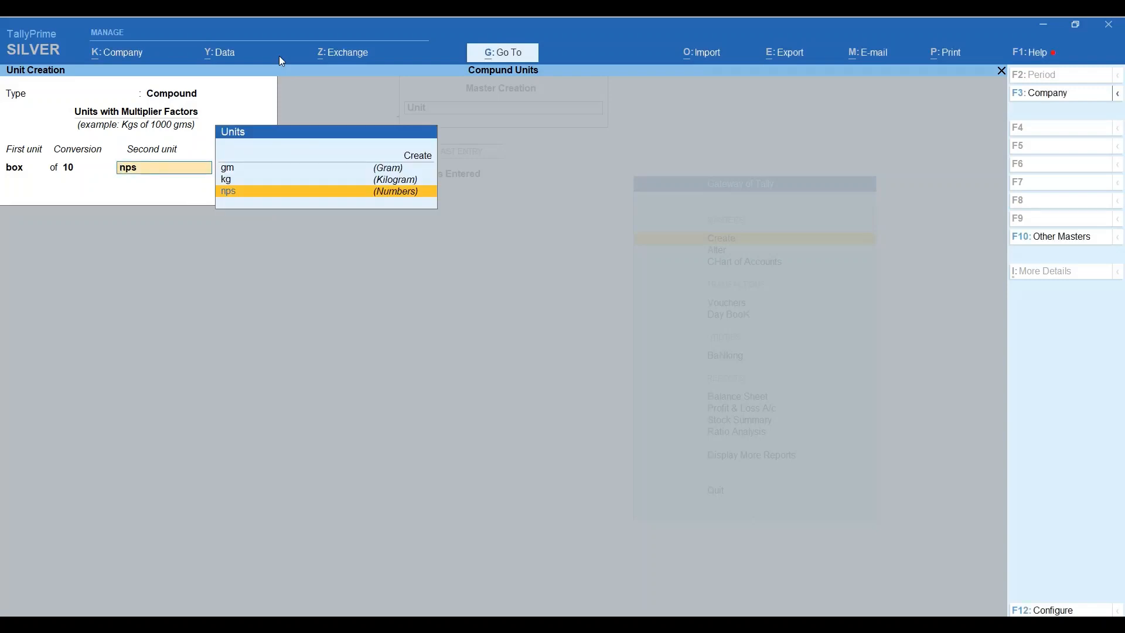
pyautogui.hotkey('shift', 'Tab')
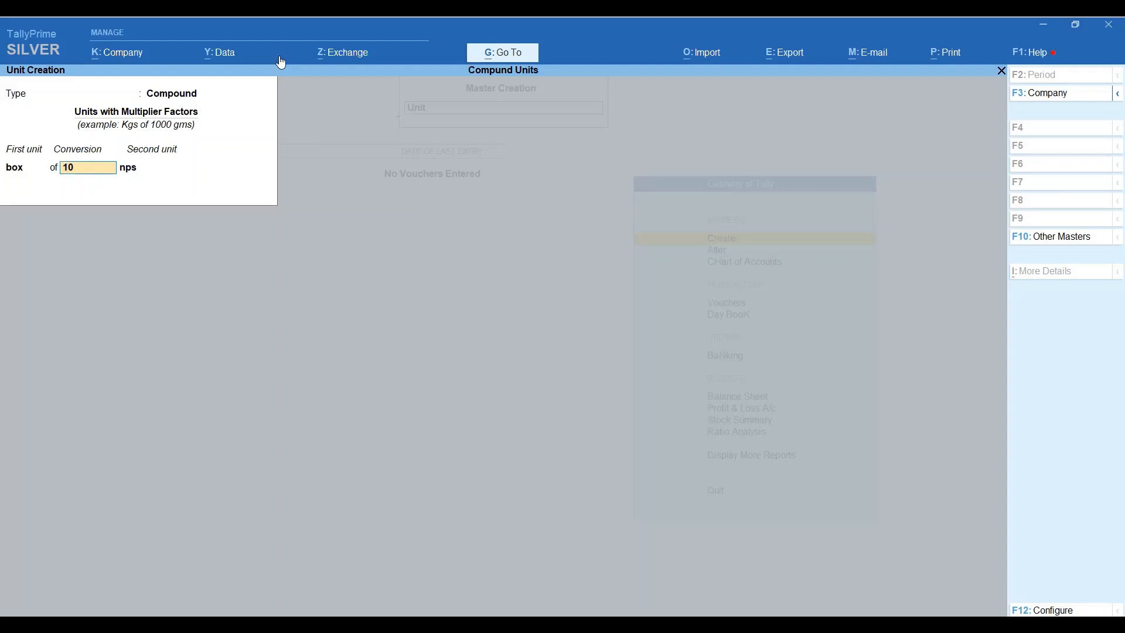
pyautogui.press('Return')
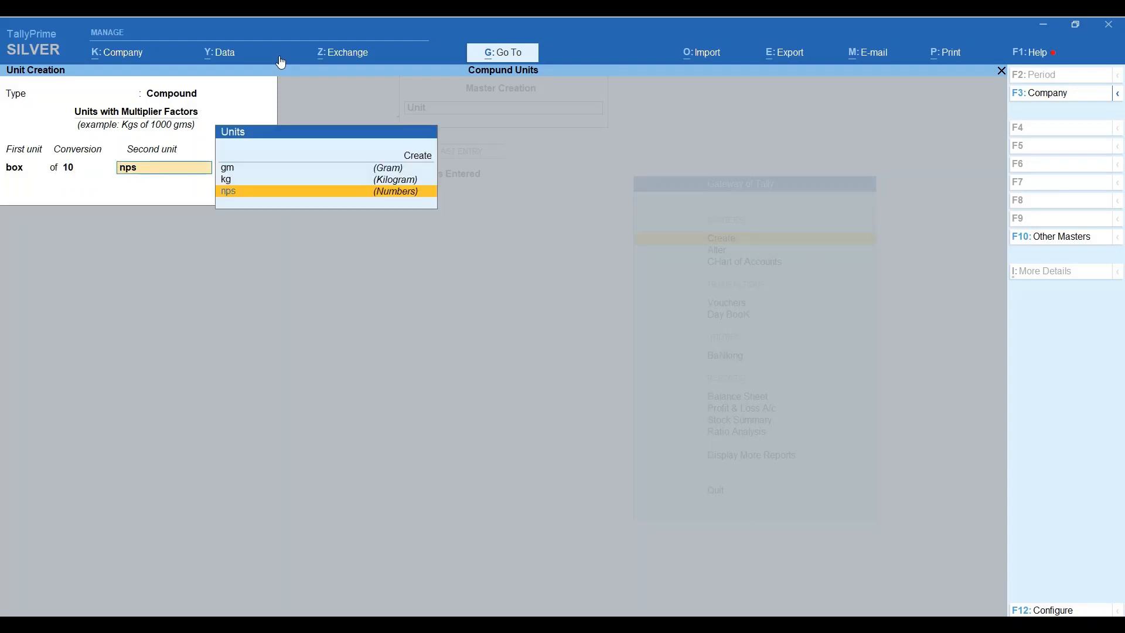
pyautogui.hotkey('ctrl', 'Return')
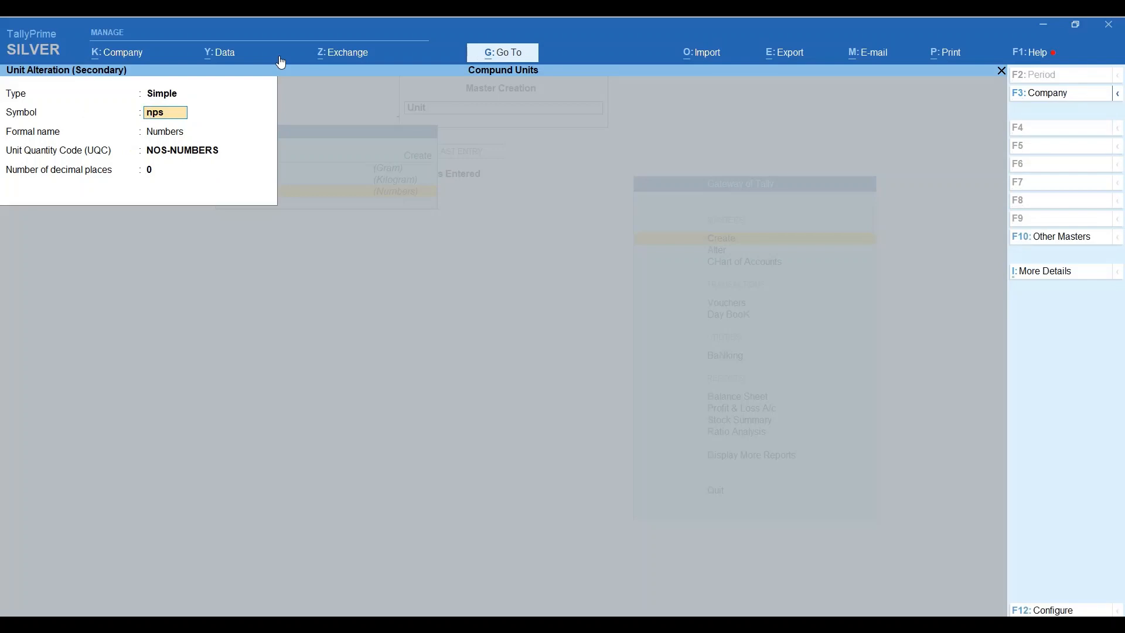
pyautogui.write('nos')
pyautogui.press('Return')
pyautogui.press('Return')
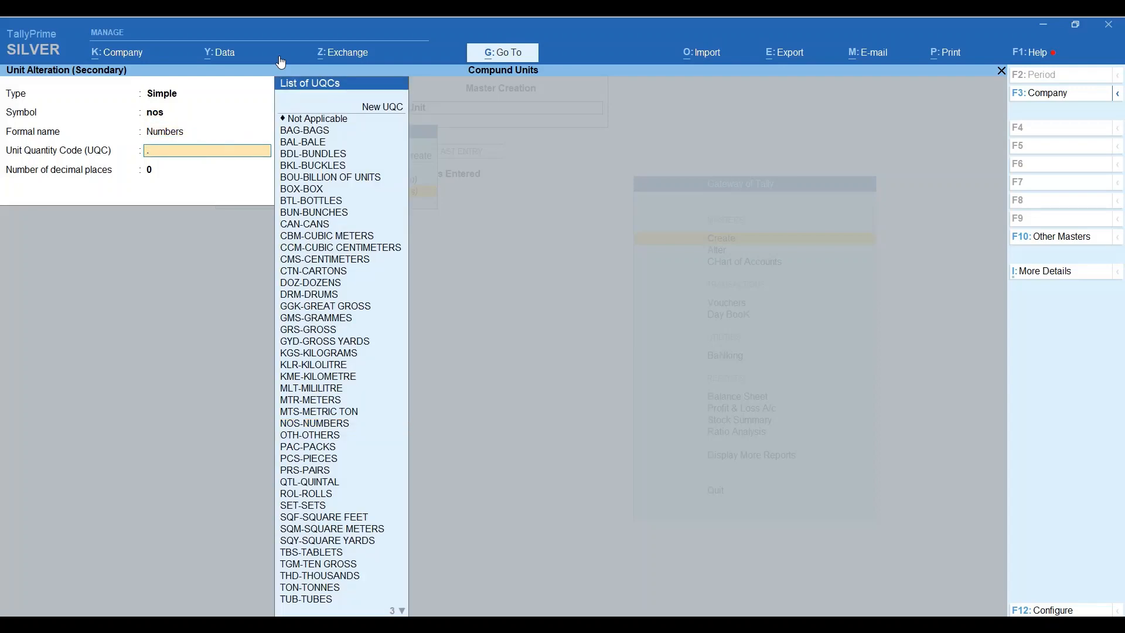
pyautogui.write('nu')
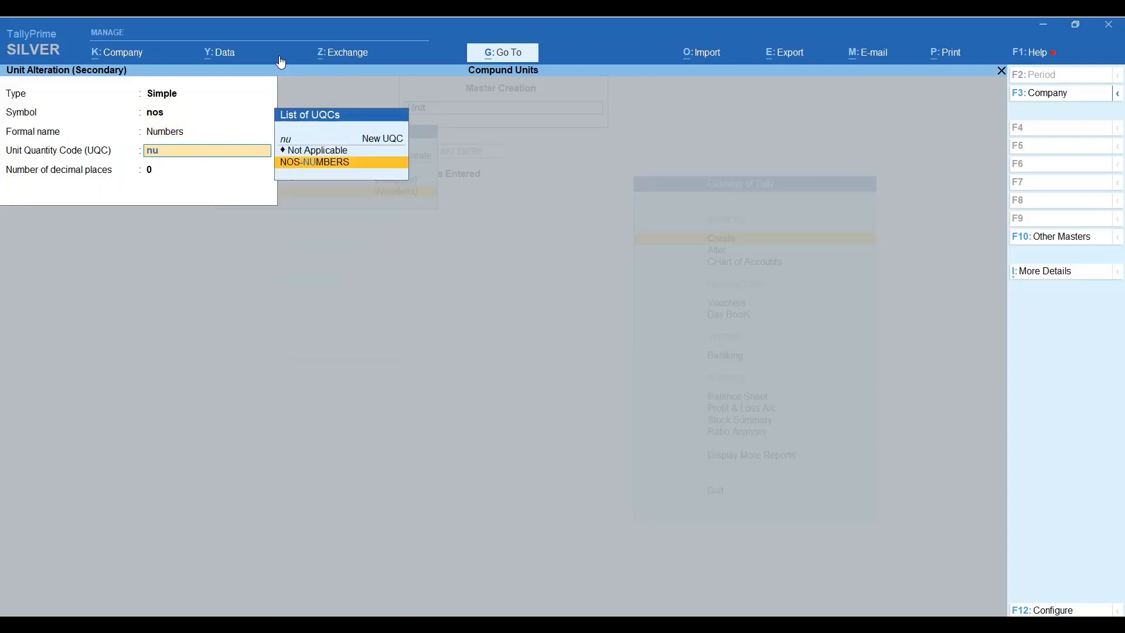
pyautogui.press('Return')
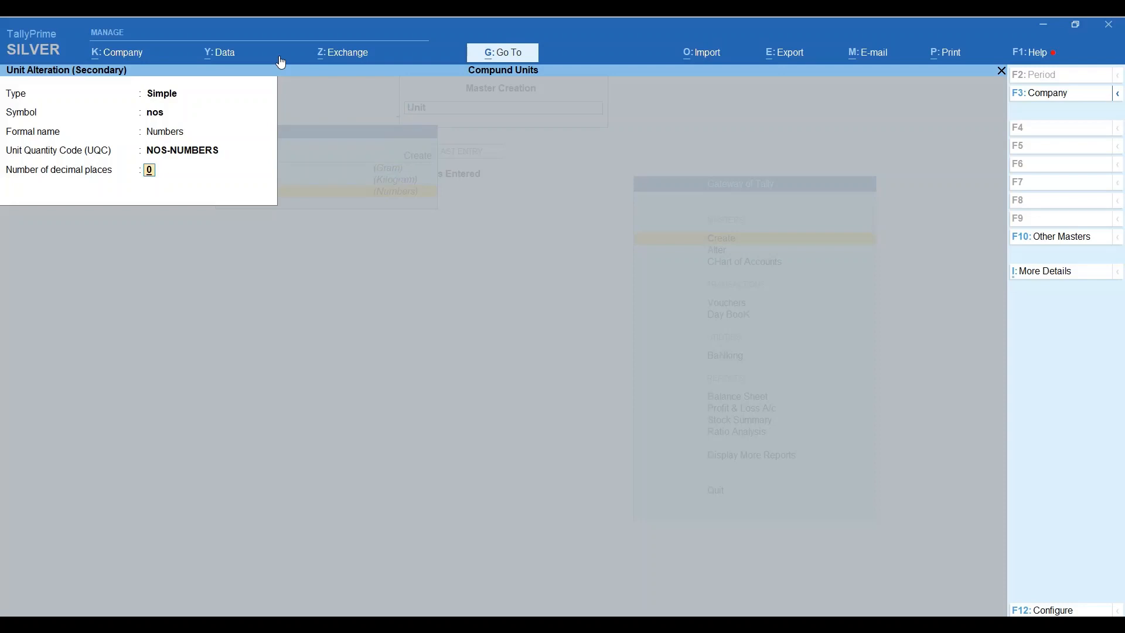
pyautogui.press('Return')
pyautogui.press('Return')
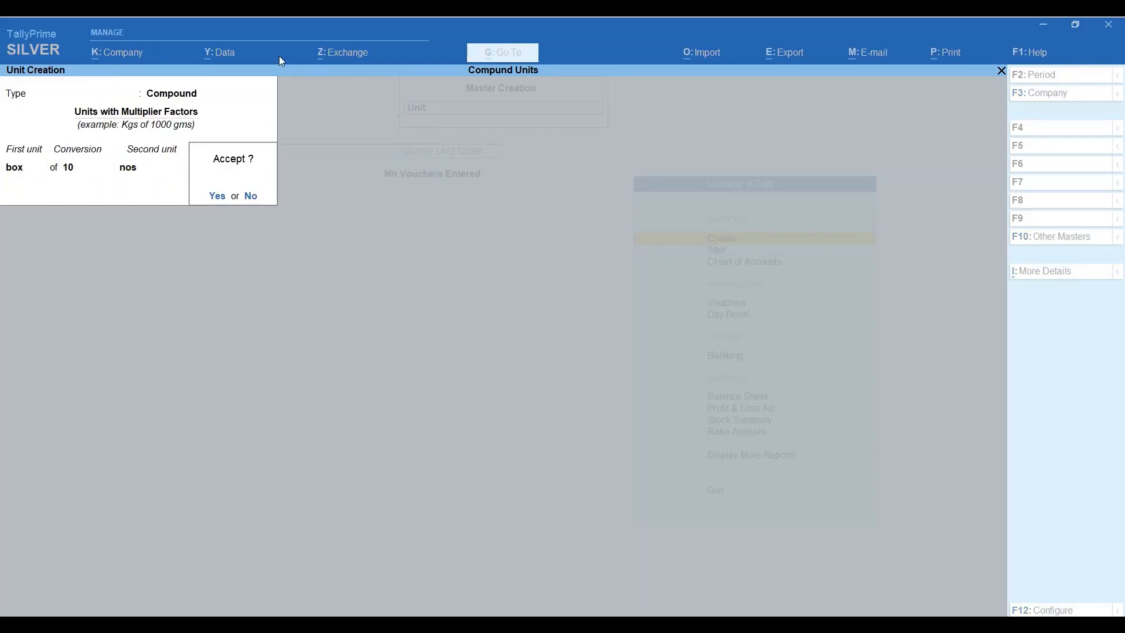
pyautogui.press('n')
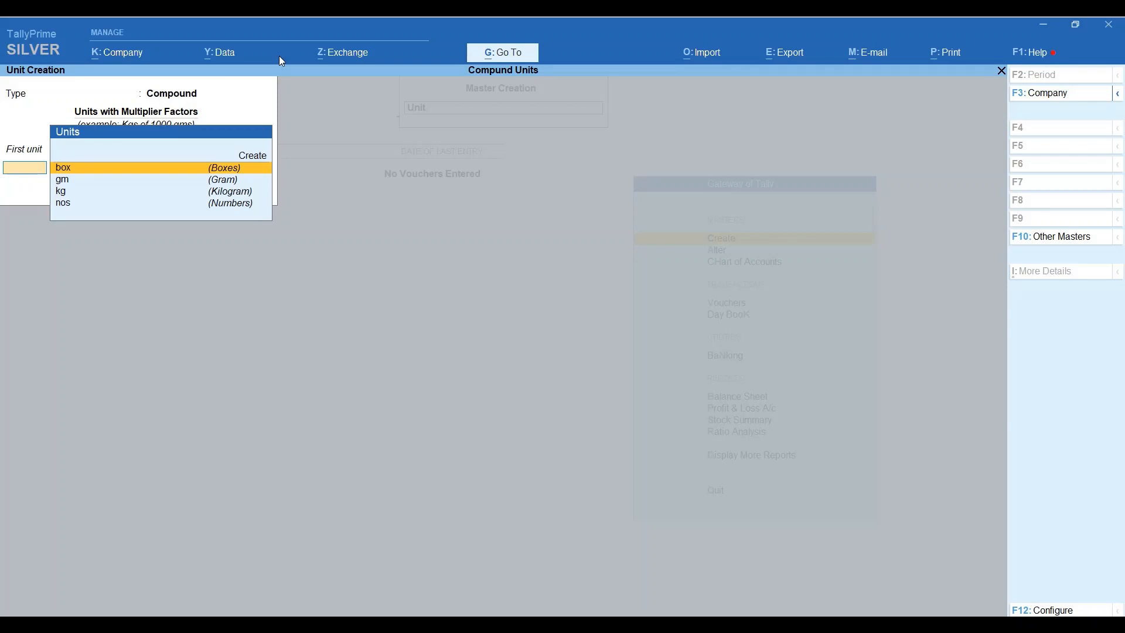
# Create a second compound unit of kg equal to 1000 gm, save it and return to the Gateway of Tally
pyautogui.press('Down')
pyautogui.press('Down')
pyautogui.press('Return')
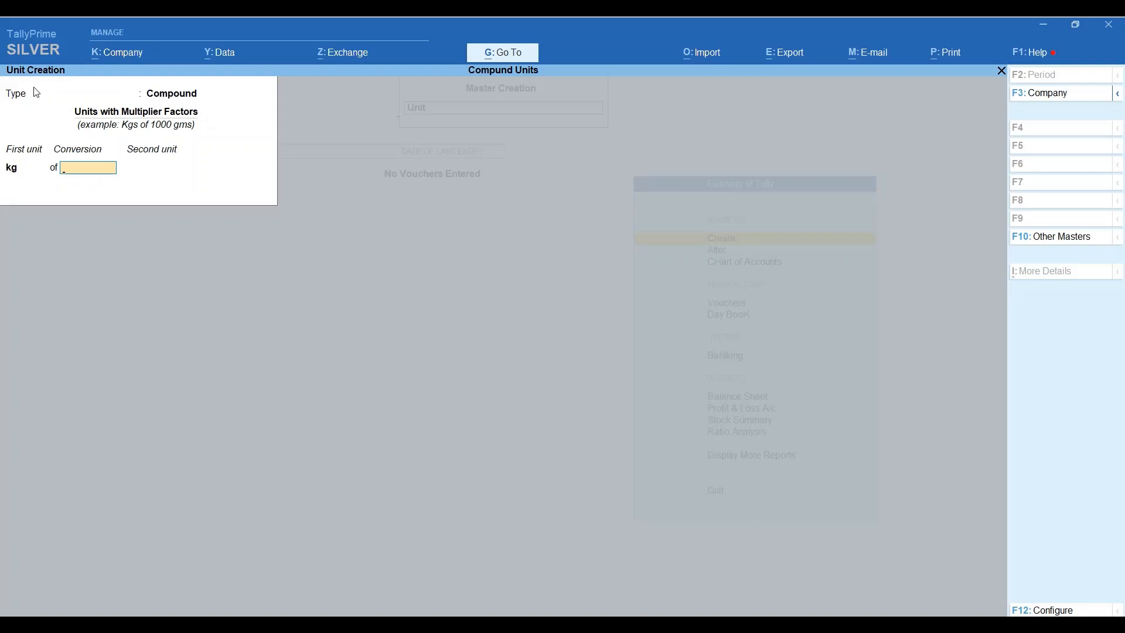
pyautogui.write('000')
pyautogui.press('Return')
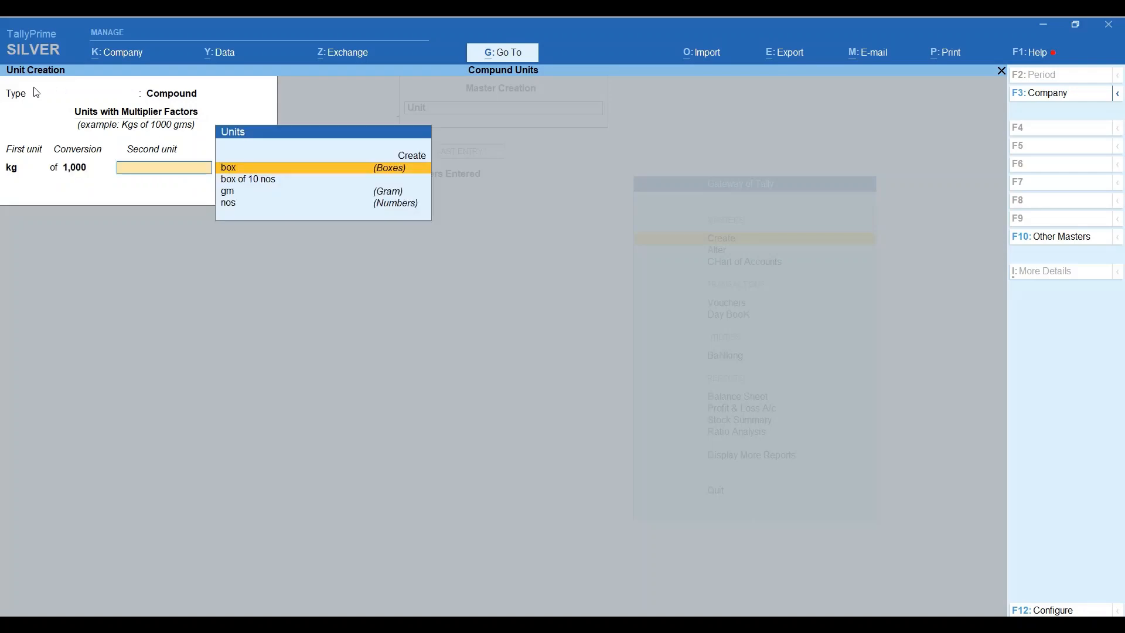
pyautogui.press('Down')
pyautogui.press('Down')
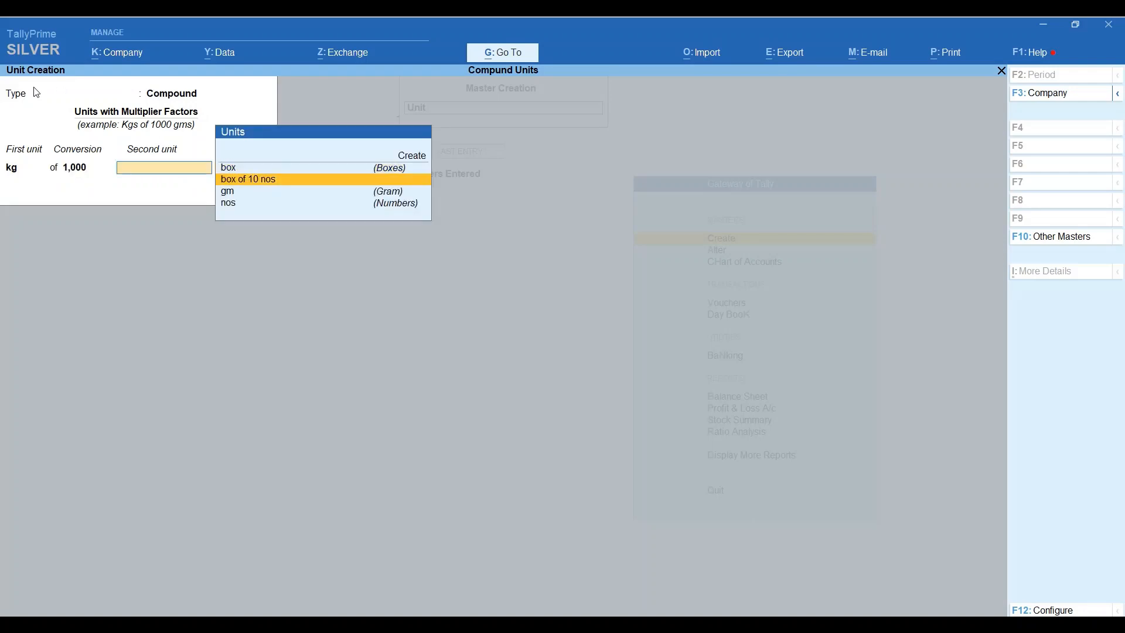
pyautogui.press('Return')
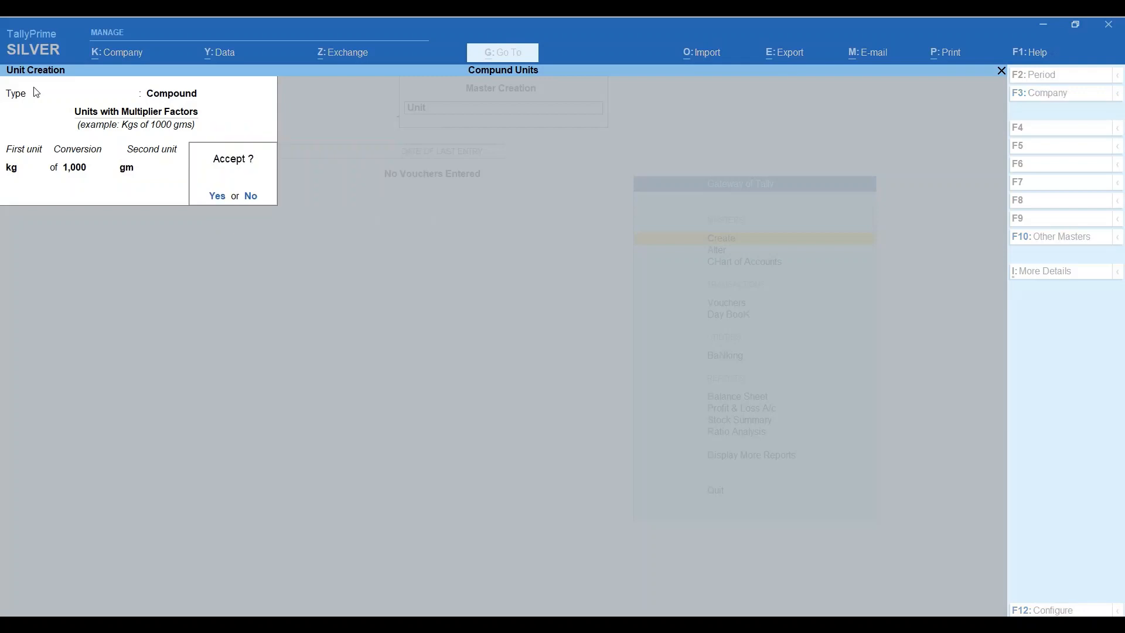
pyautogui.press('y')
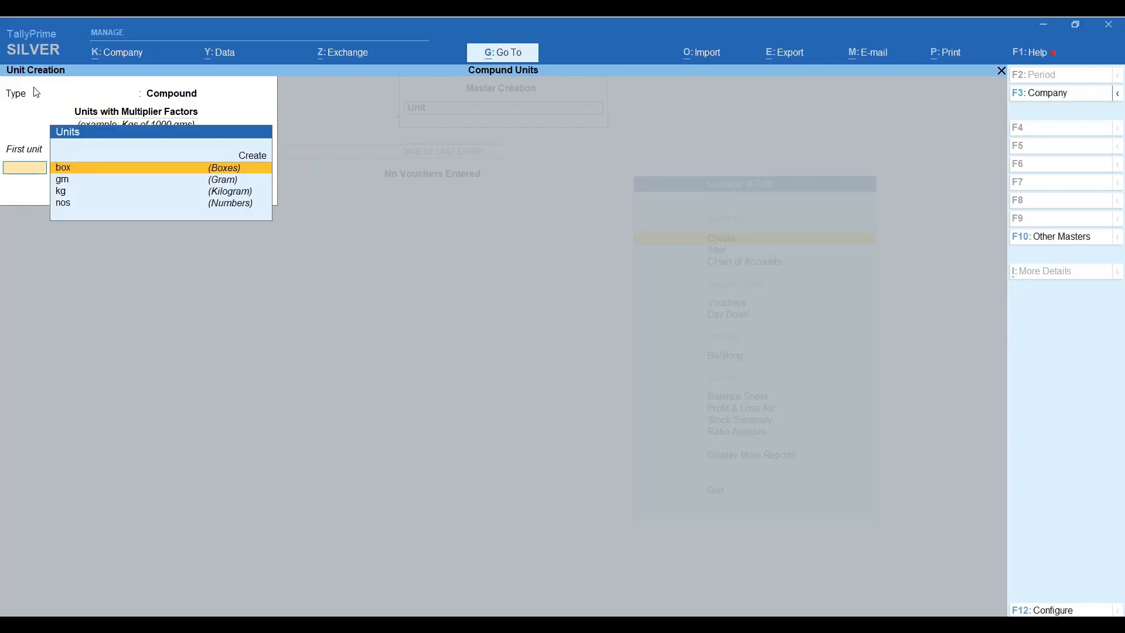
pyautogui.press('Escape')
pyautogui.press('Escape')
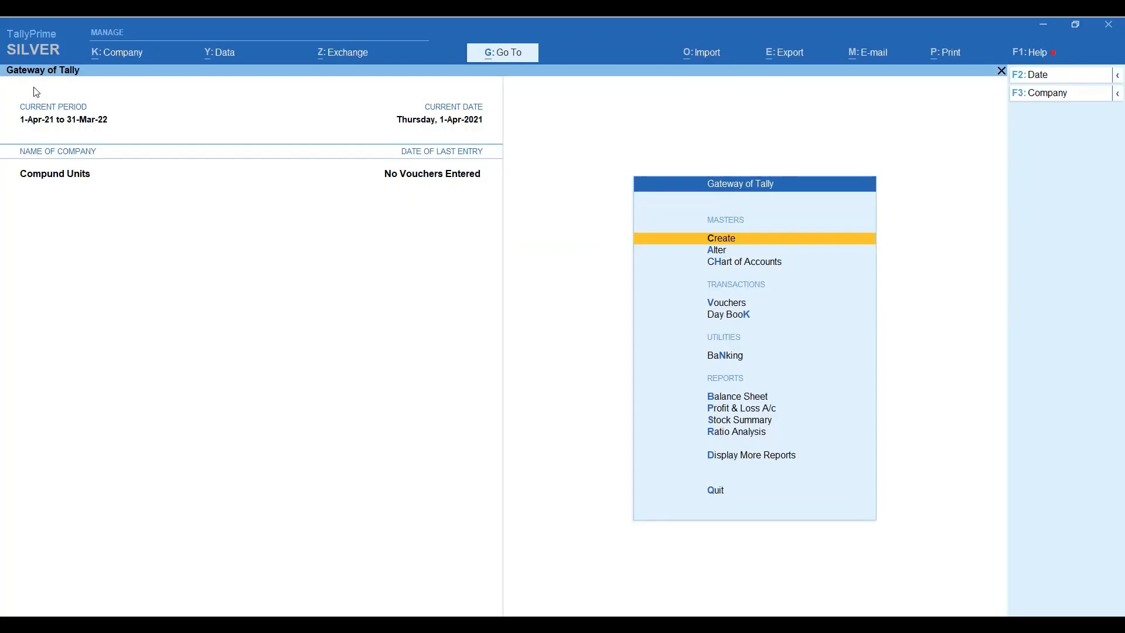
# Start a purchase voucher with supplier invoice number 789 and keep the invoice date 1-Apr-21
pyautogui.press('v')
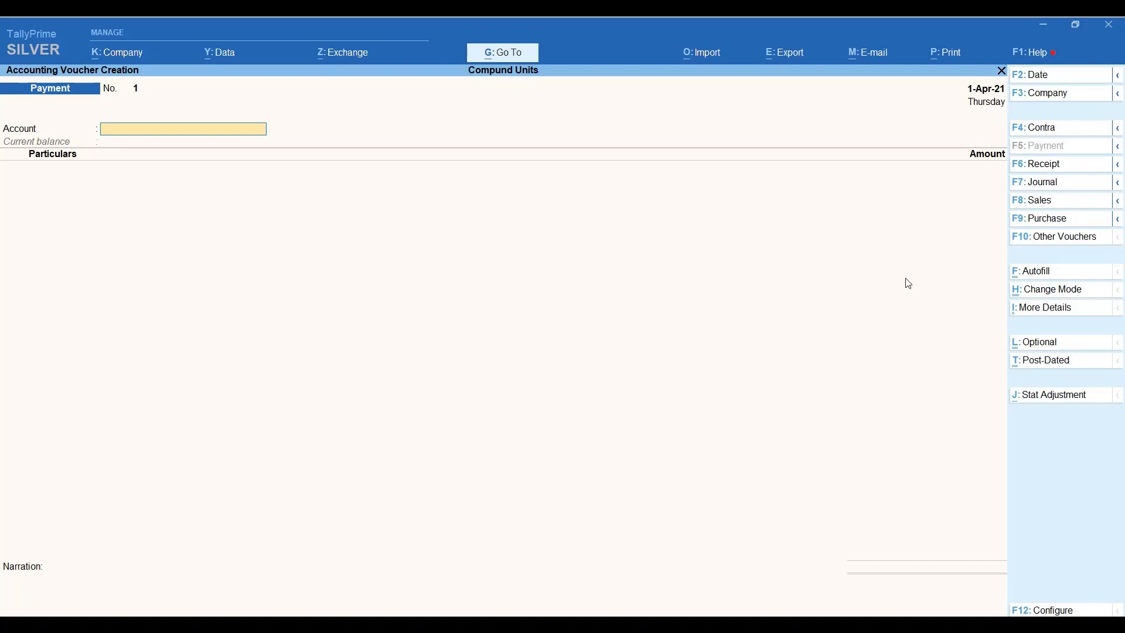
pyautogui.click(1081, 226)
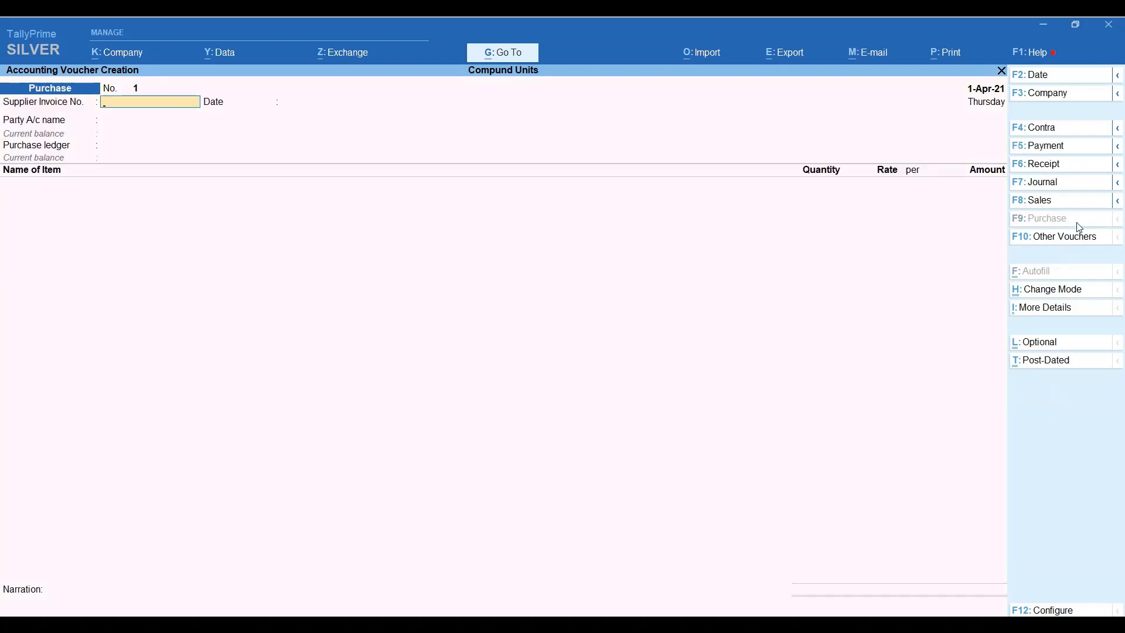
pyautogui.write('789')
pyautogui.press('Return')
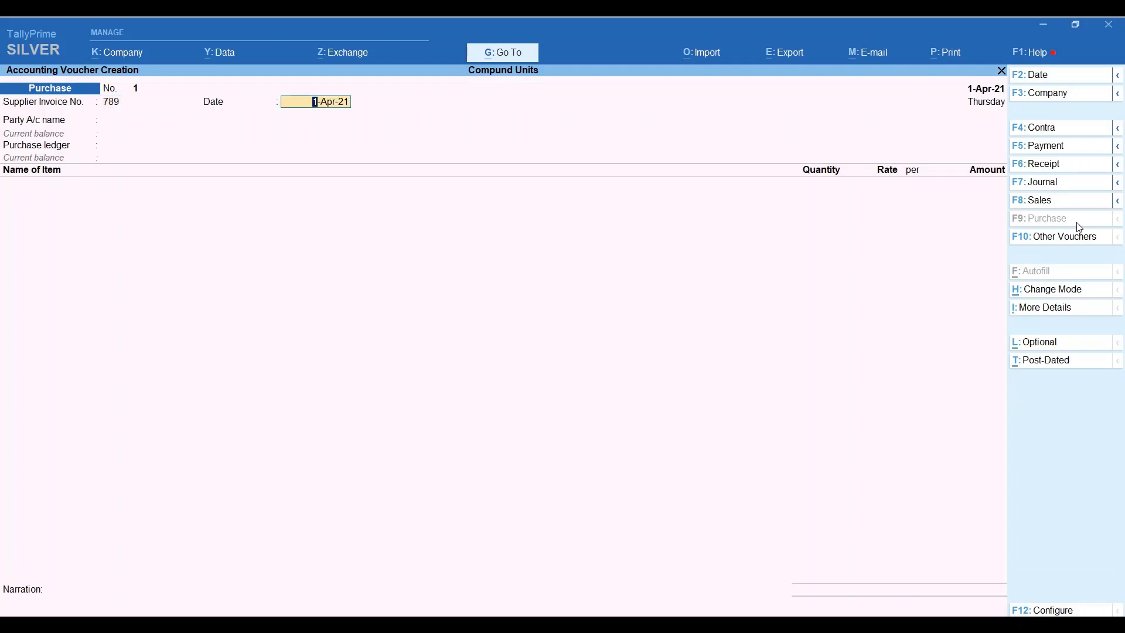
pyautogui.press('Return')
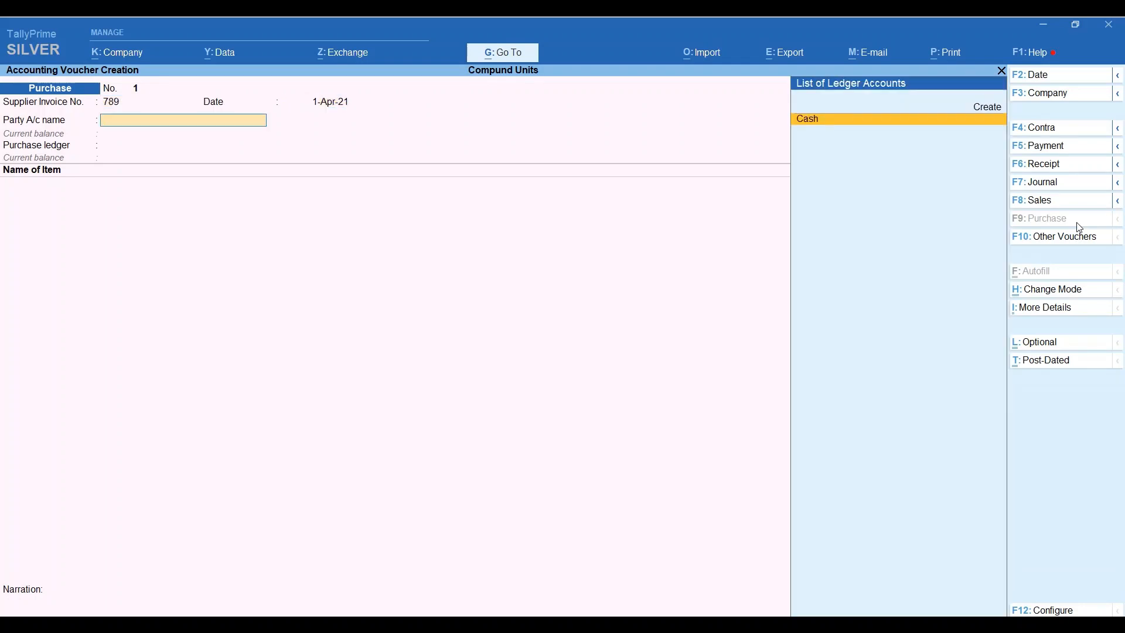
# Choose Cash as the party account and leave the receipt, order and party details at their defaults
pyautogui.write('Cas')
pyautogui.press('Return')
pyautogui.press('Return')
pyautogui.press('Return')
pyautogui.press('Return')
pyautogui.press('Return')
pyautogui.press('Return')
pyautogui.press('Return')
pyautogui.press('Return')
pyautogui.press('Return')
pyautogui.press('Return')
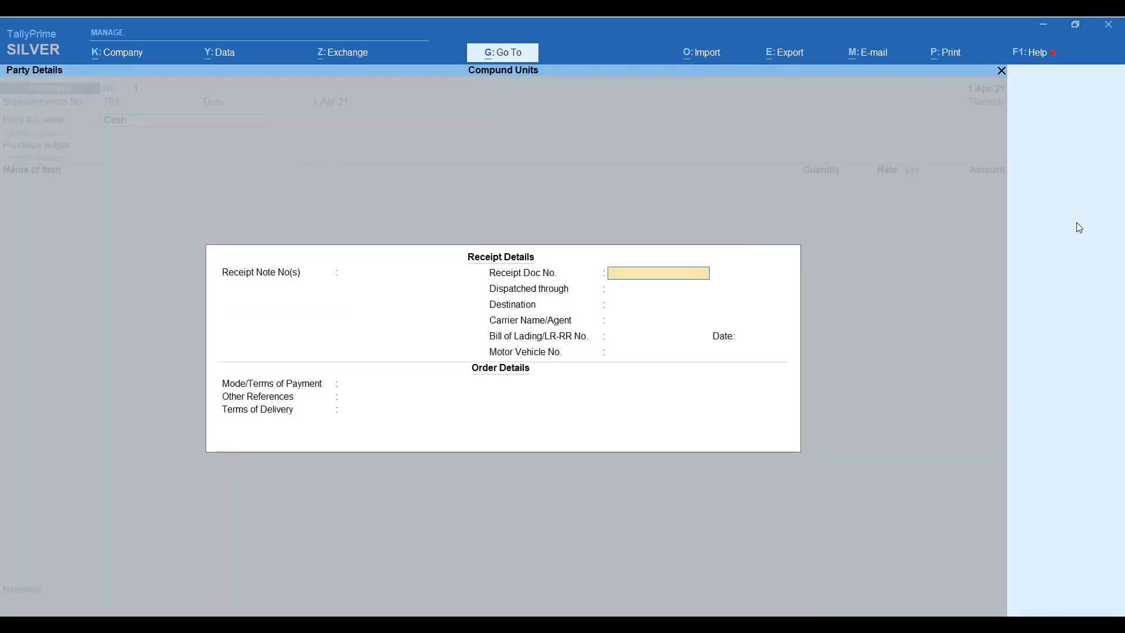
pyautogui.press('Return')
pyautogui.press('Return')
pyautogui.press('Return')
pyautogui.press('Return')
pyautogui.press('Return')
pyautogui.press('Return')
pyautogui.press('Return')
pyautogui.press('Return')
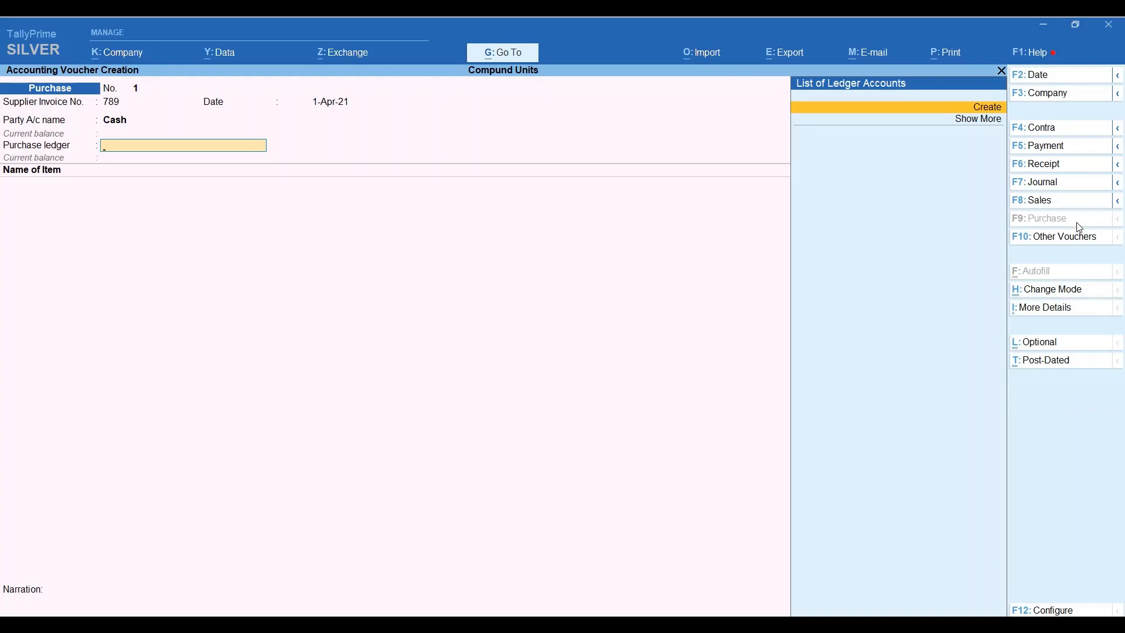
# Start a new ledger named Purchase from the voucher's purchase ledger field, without an alias
pyautogui.hotkey('alt', 'c')
pyautogui.write('P')
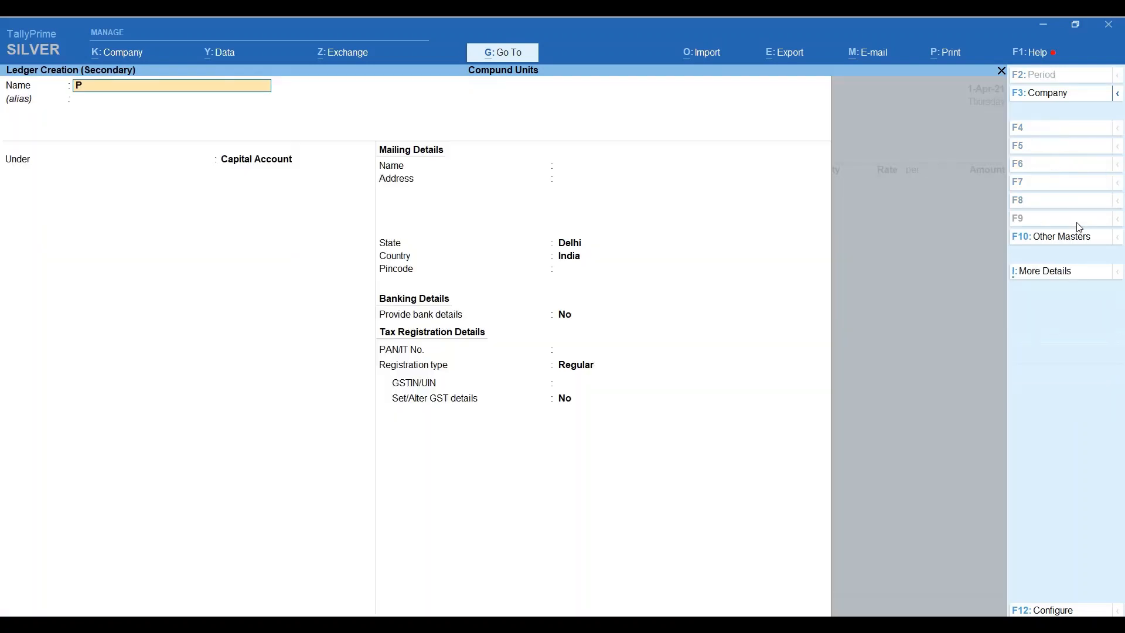
pyautogui.write('urchase')
pyautogui.press('Return')
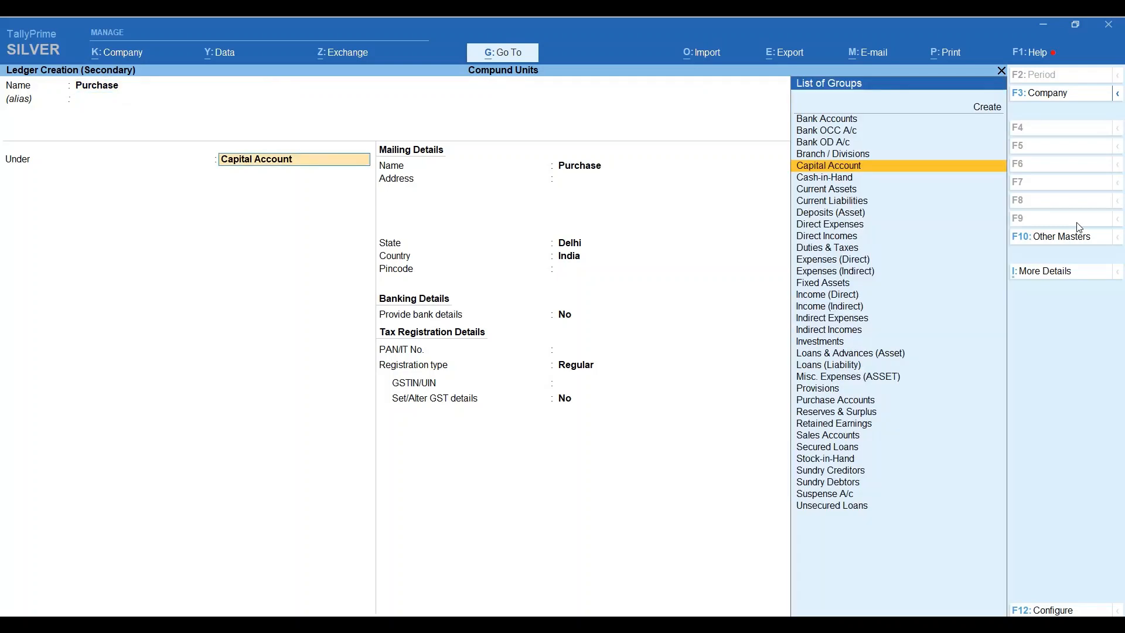
# Place the Purchase ledger under Purchase Accounts with ledger type Not Applicable and no bank details, and save it for the voucher
pyautogui.write('Pur')
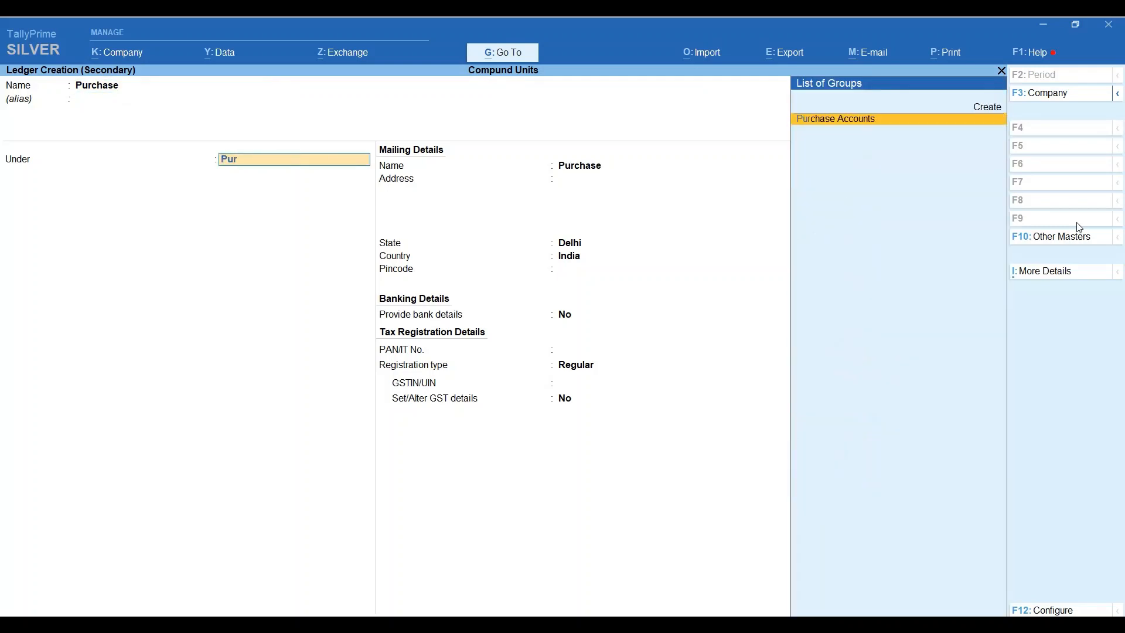
pyautogui.write('ch')
pyautogui.press('Return')
pyautogui.press('Return')
pyautogui.press('Return')
pyautogui.press('Return')
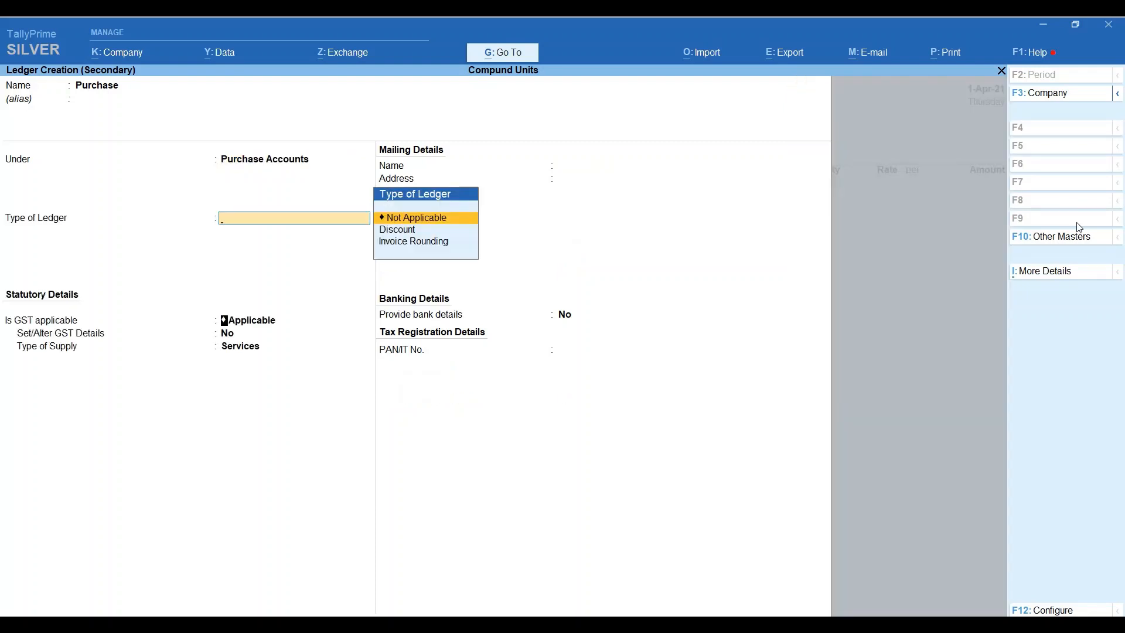
pyautogui.press('Return')
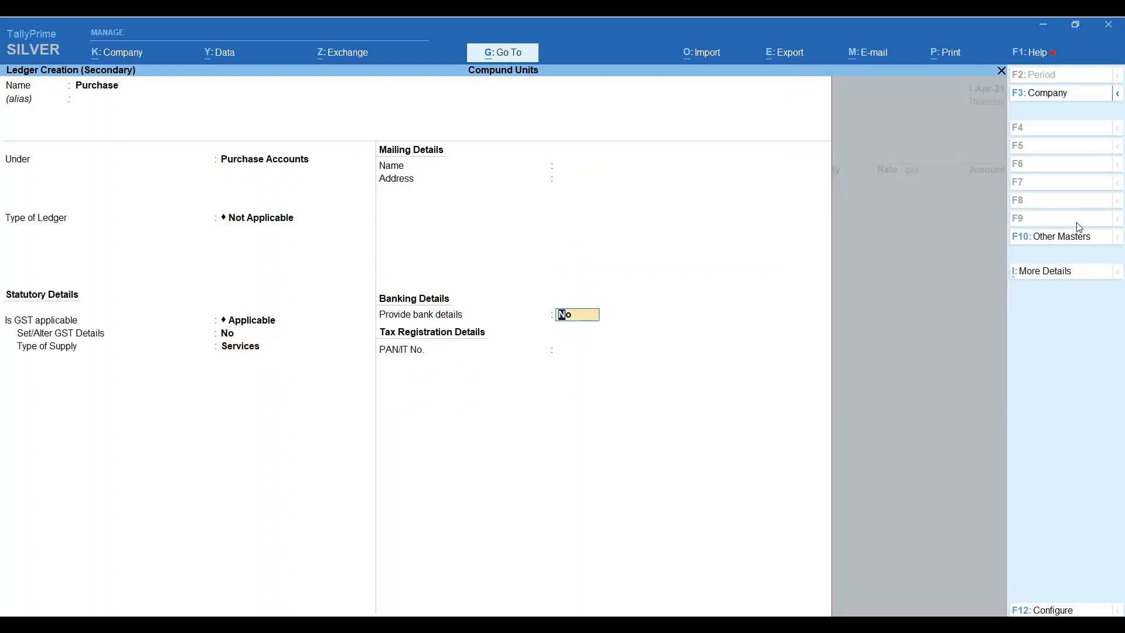
pyautogui.press('Return')
pyautogui.press('Return')
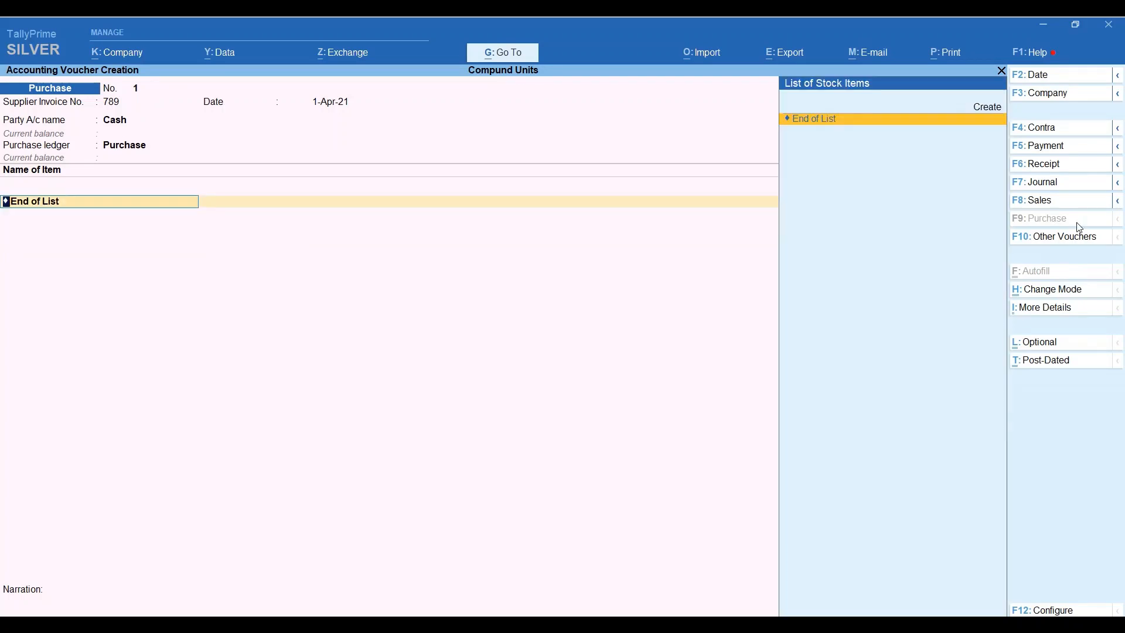
# Create a stock item named Colgate from the voucher, under Primary, with the unit box of 10 nos
pyautogui.press('alt')
pyautogui.hotkey('alt', 'c')
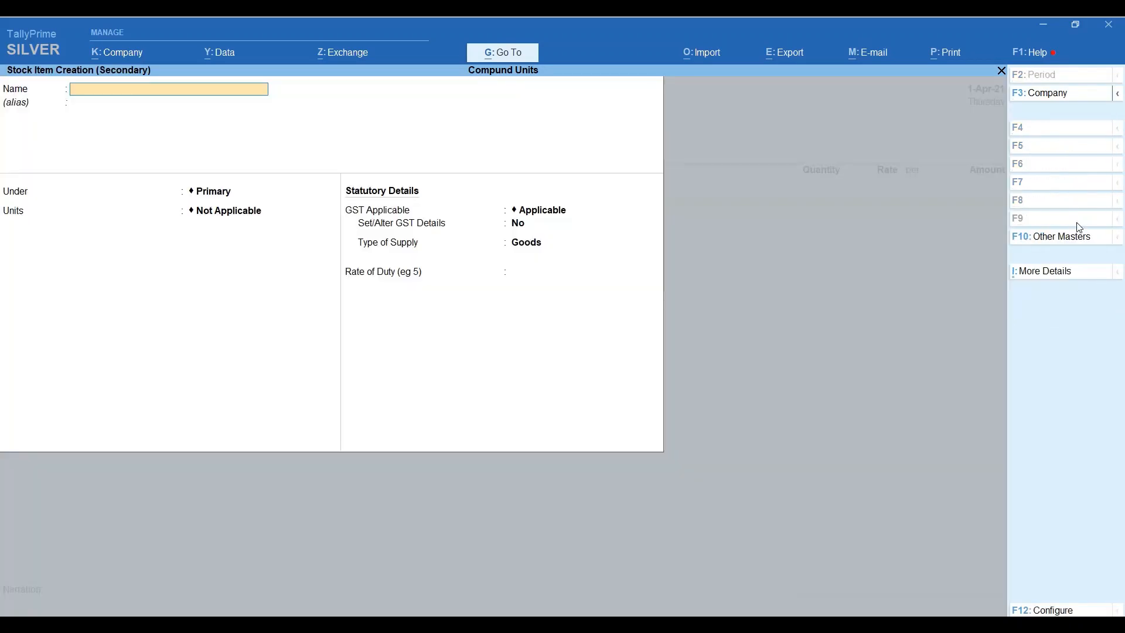
pyautogui.write('Colgate')
pyautogui.press('Return')
pyautogui.press('Return')
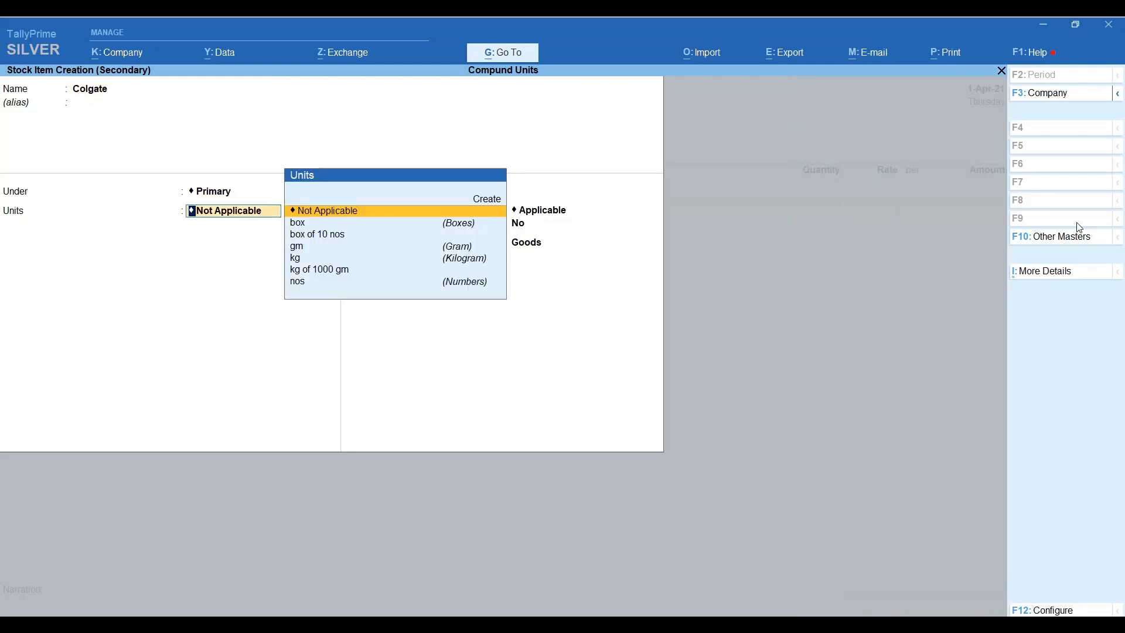
pyautogui.press('Down')
pyautogui.press('Down')
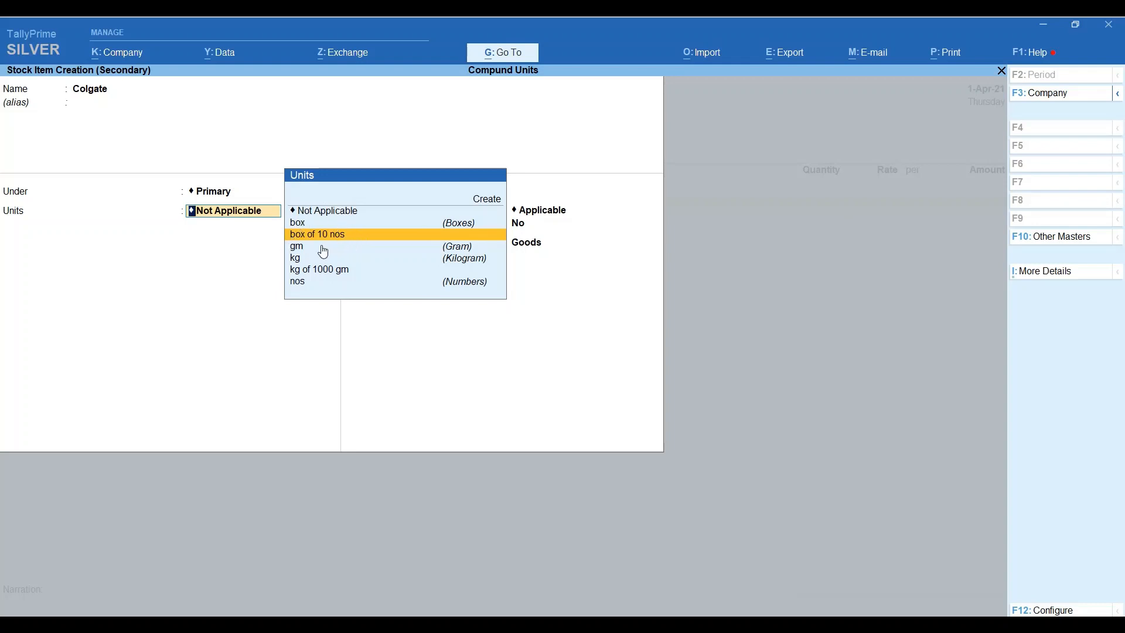
pyautogui.press('Return')
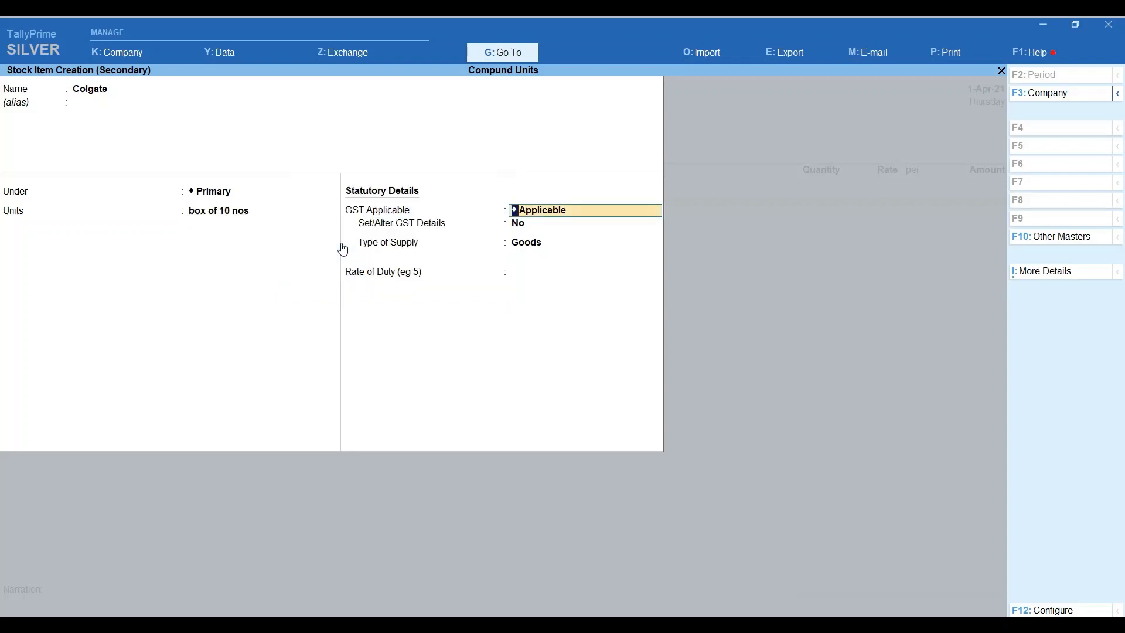
# Keep Colgate's GST Applicable with supply type Goods, leave the remaining statutory details at their defaults, and save the item
pyautogui.press('Return')
pyautogui.press('Return')
pyautogui.press('Return')
pyautogui.press('Return')
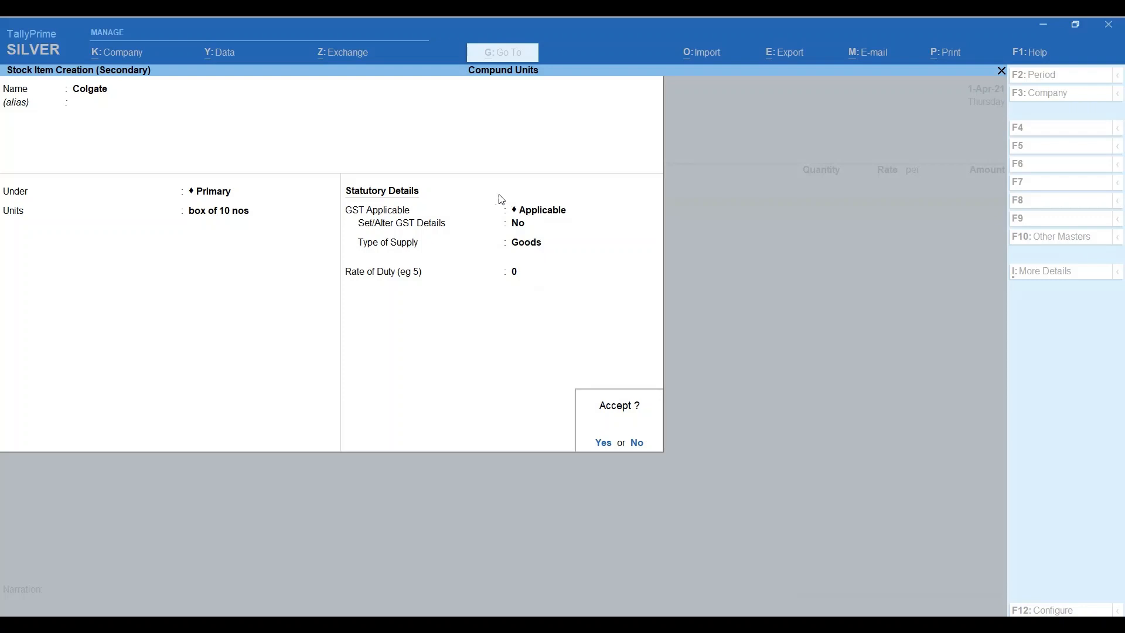
pyautogui.press('Return')
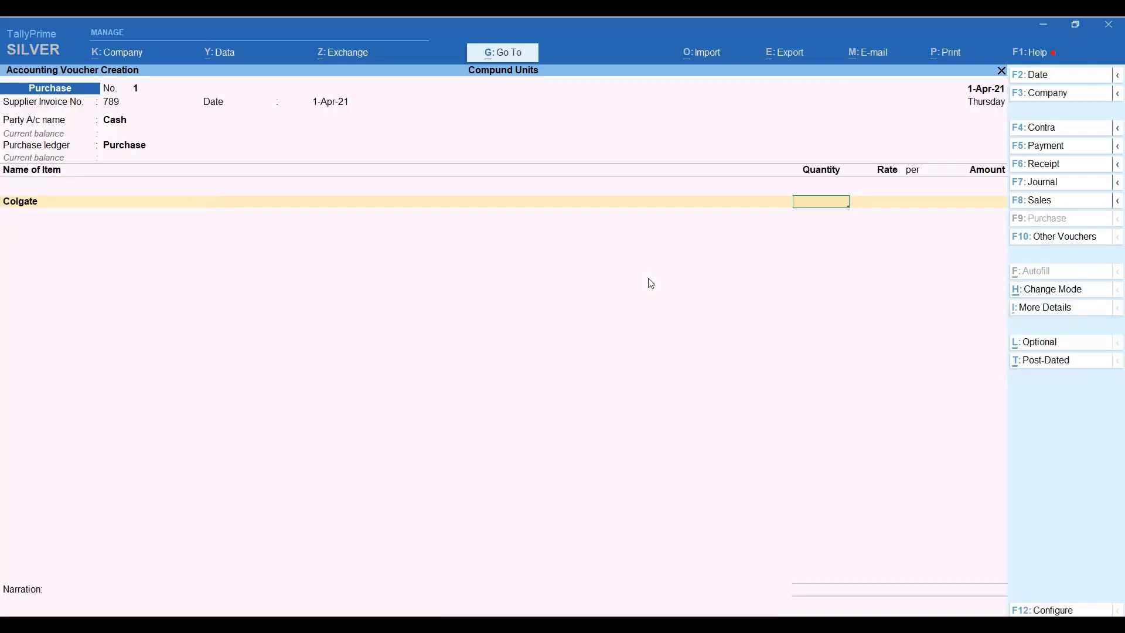
# Enter the Colgate purchase line with a quantity of 100 box at a rate of 199 per box, and end the item list
pyautogui.write('100')
pyautogui.press('Return')
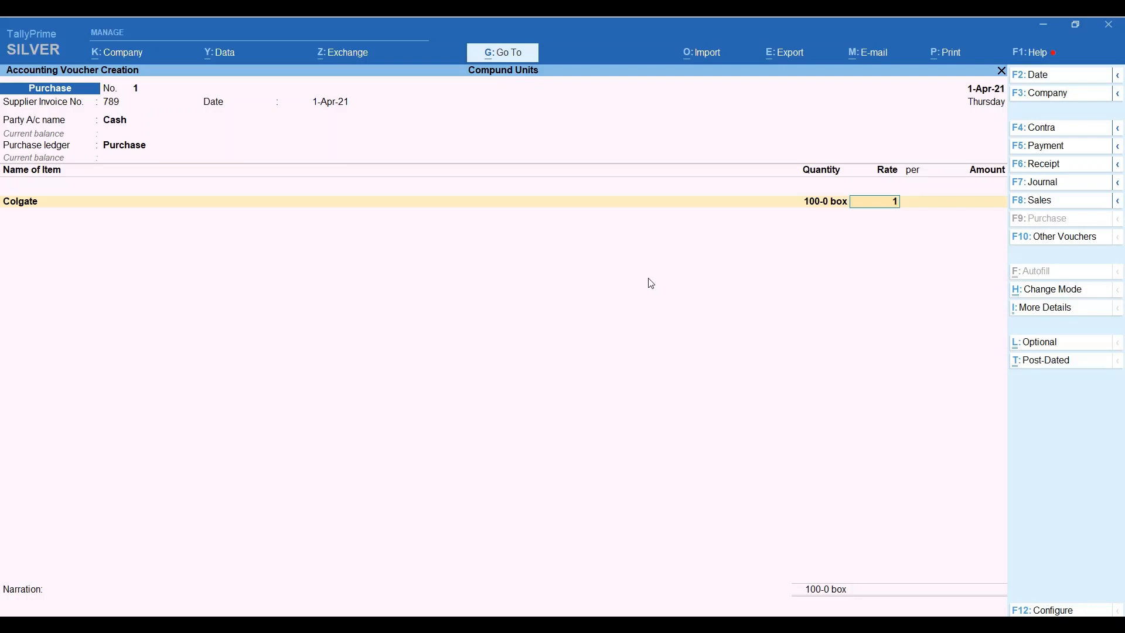
pyautogui.write('199')
pyautogui.press('Return')
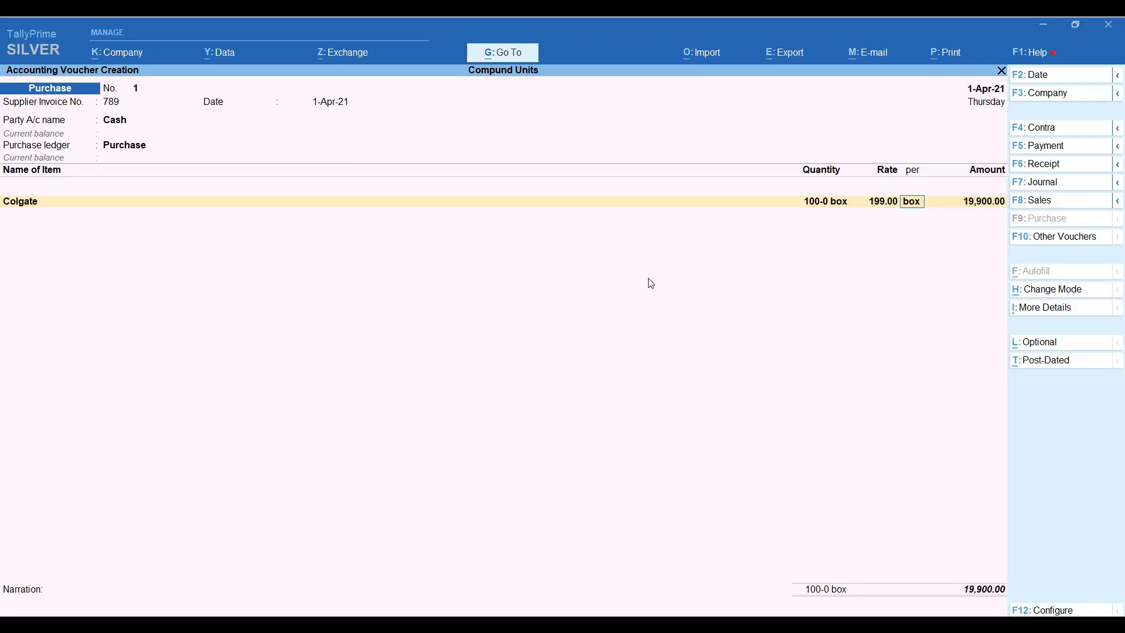
pyautogui.press('Return')
pyautogui.press('Return')
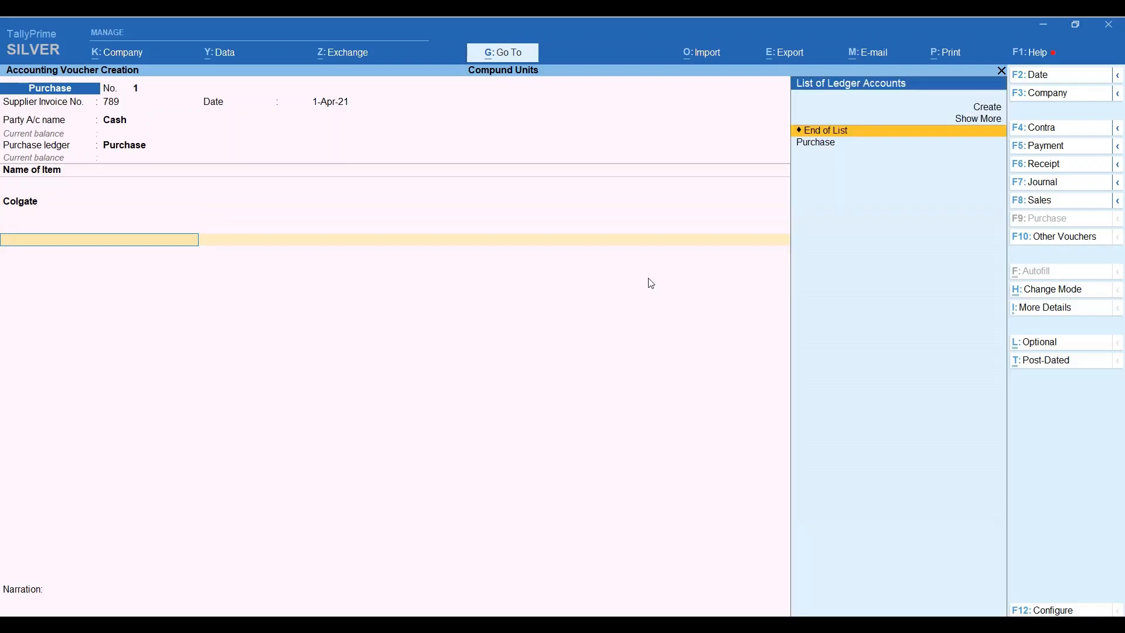
# Finish the purchase voucher without additional ledgers or narration and save it
pyautogui.press('Return')
pyautogui.press('Return')
pyautogui.press('Return')
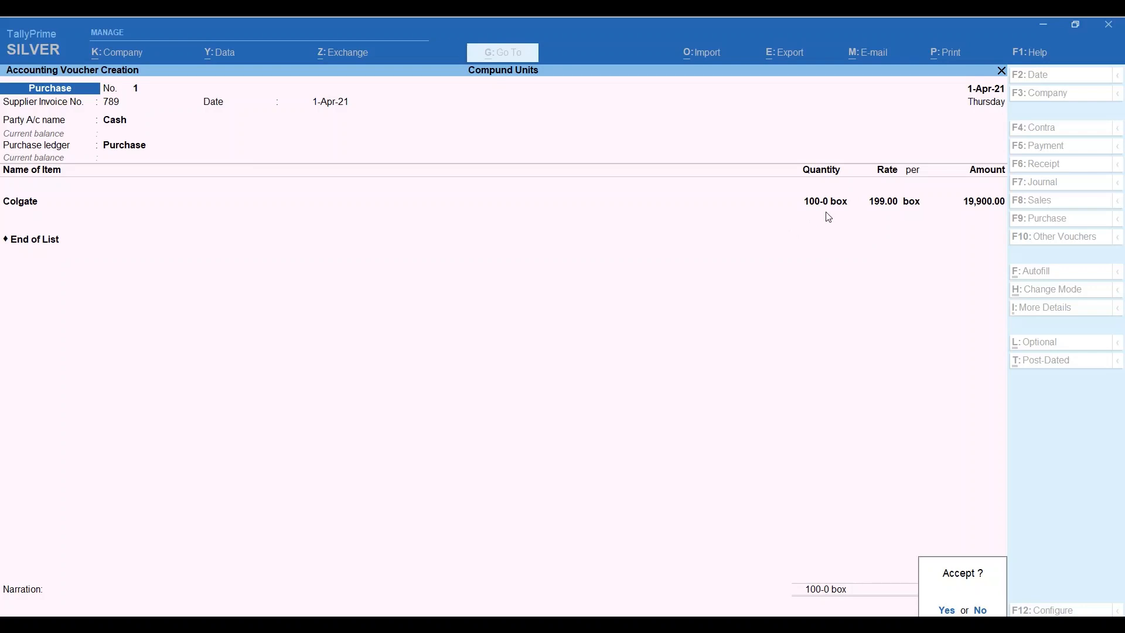
pyautogui.press('Return')
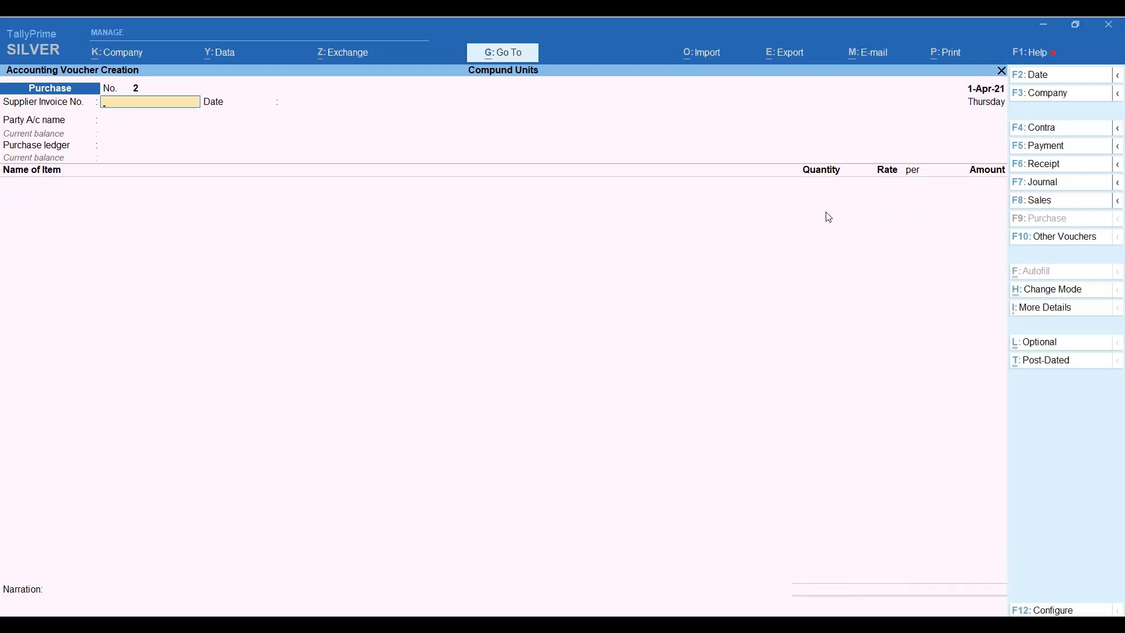
# Leave the blank purchase voucher, reopen voucher entry, and switch to a Sales voucher
pyautogui.press('Escape')
pyautogui.press('Return')
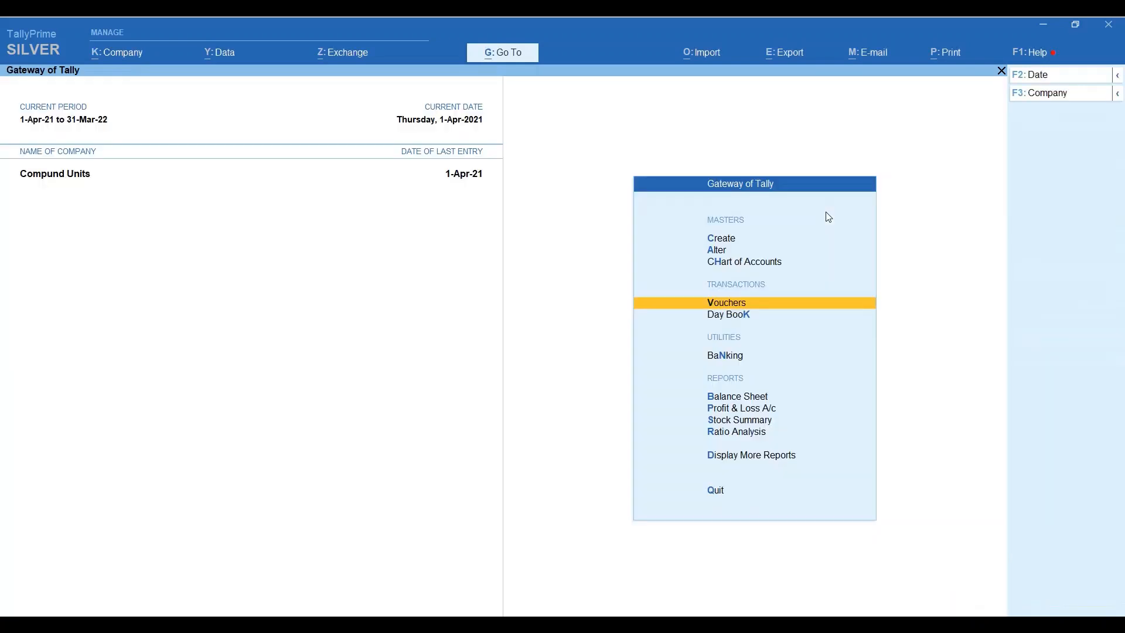
pyautogui.press('Return')
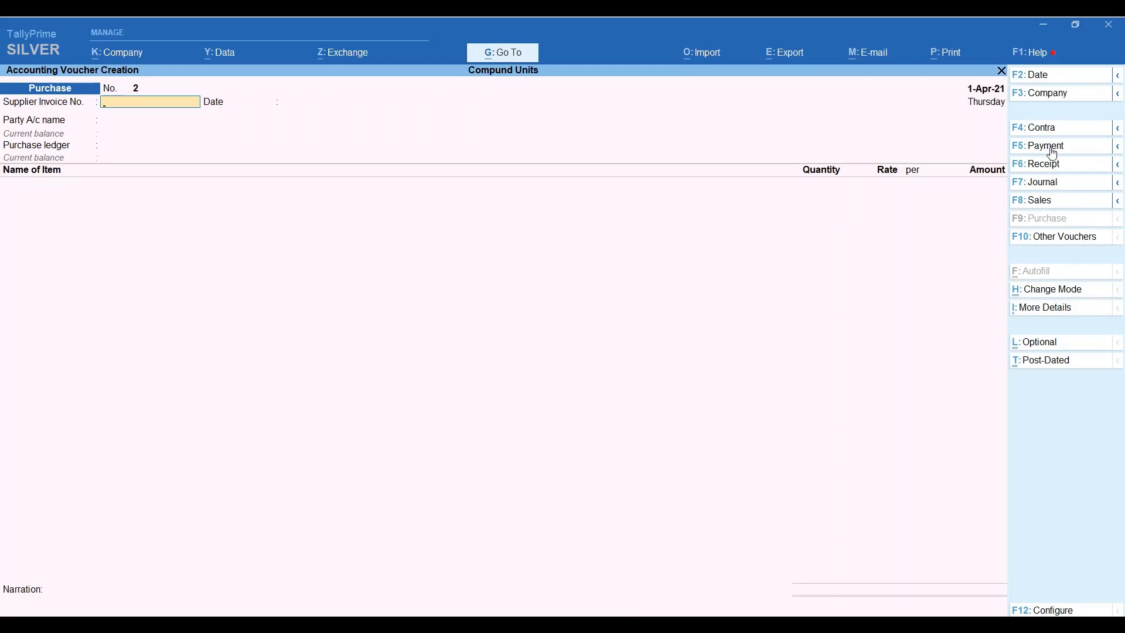
pyautogui.press('ctrl')
pyautogui.click(1026, 207)
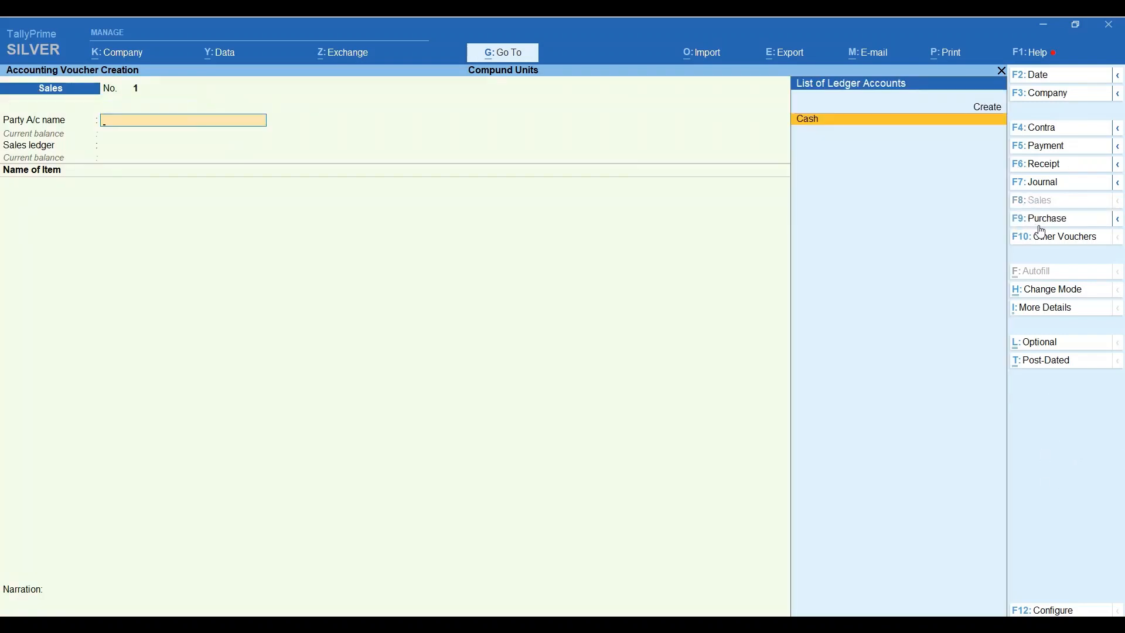
# Choose Cash as the sales voucher's party account and leave the dispatch and order details blank
pyautogui.write('Cas')
pyautogui.press('Return')
pyautogui.press('Return')
pyautogui.press('Return')
pyautogui.press('Return')
pyautogui.press('Return')
pyautogui.press('Return')
pyautogui.press('Return')
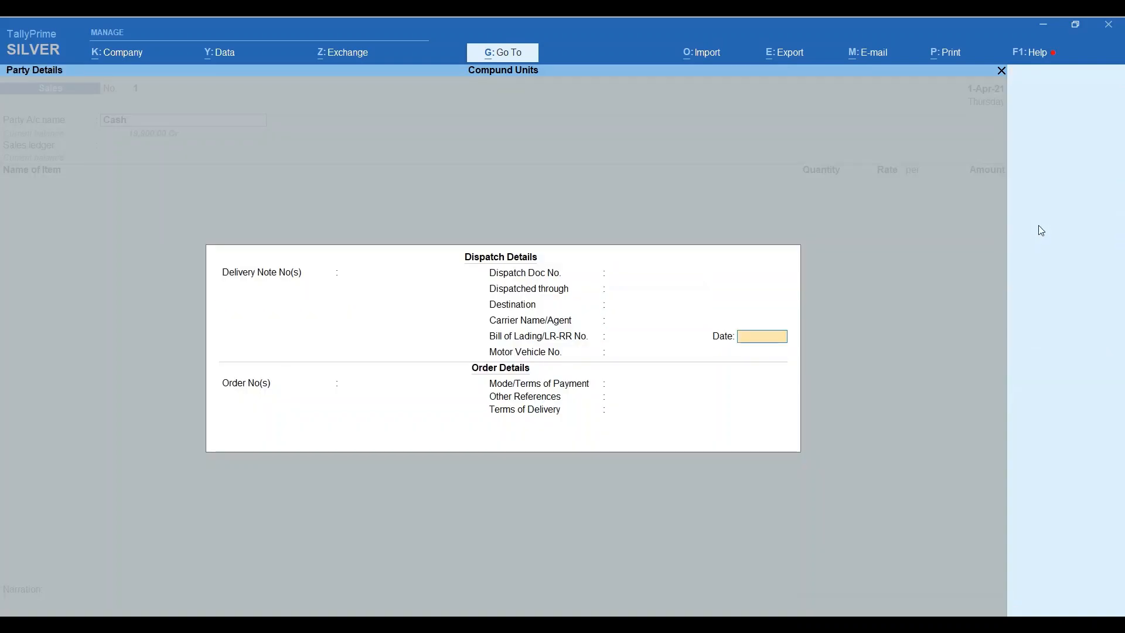
pyautogui.press('Return')
pyautogui.press('Return')
pyautogui.press('Return')
pyautogui.press('Return')
pyautogui.press('Return')
pyautogui.press('Return')
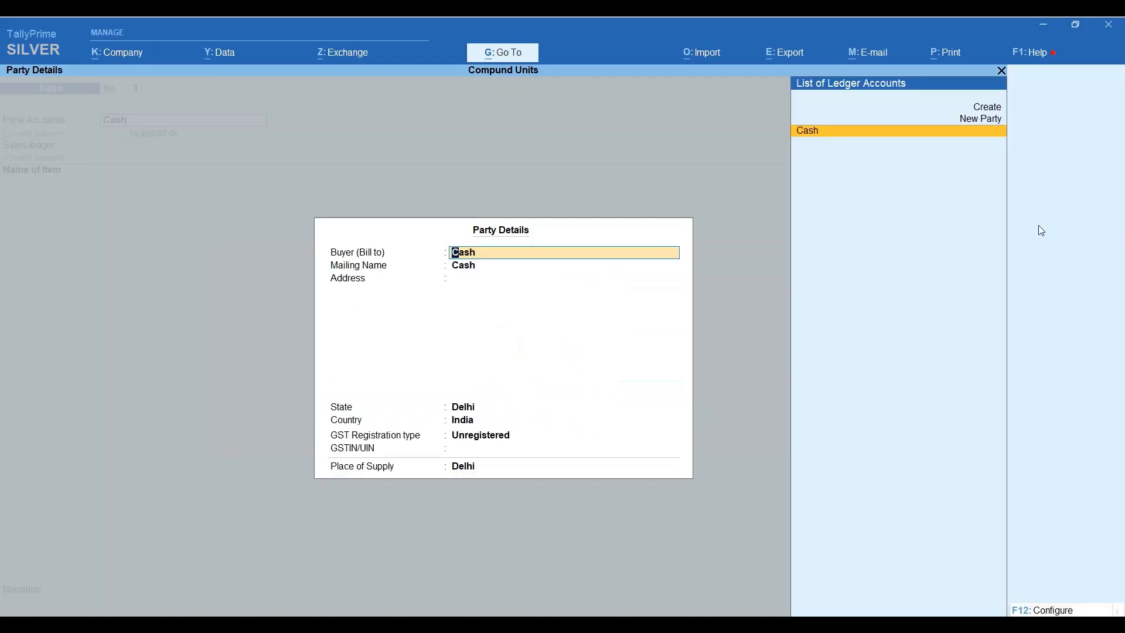
# Keep the default buyer details for the Cash party
pyautogui.press('Return')
pyautogui.press('Return')
pyautogui.press('Return')
pyautogui.press('Return')
pyautogui.press('Return')
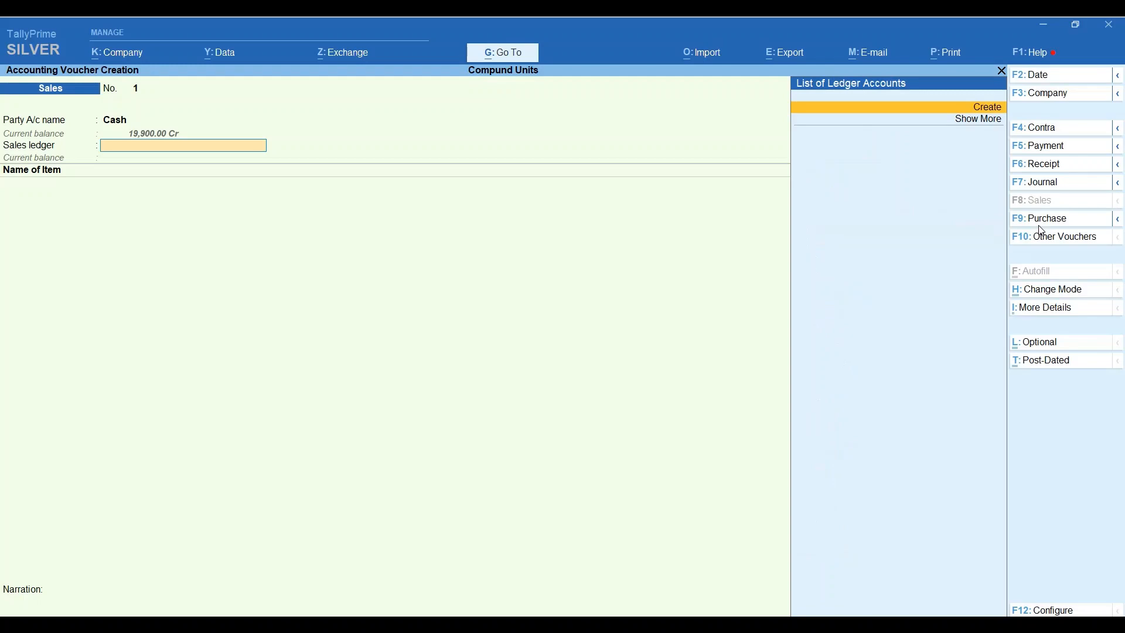
# Create a ledger named Sales from the voucher's sales ledger field, without an alias, under Sales Accounts
pyautogui.press('Return')
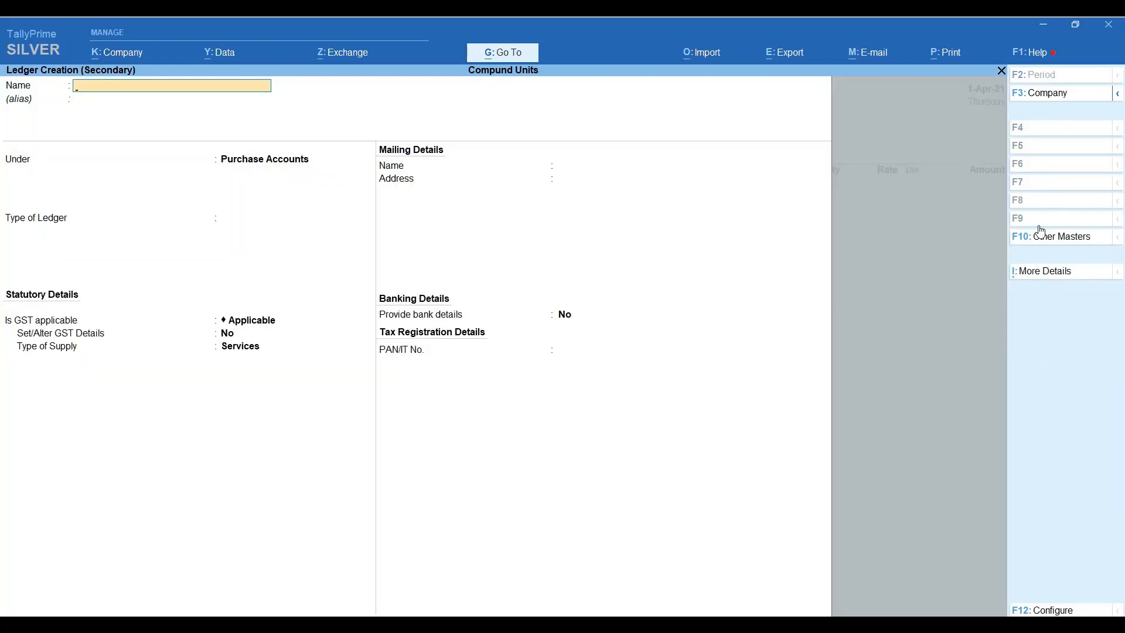
pyautogui.write('Sales')
pyautogui.press('Return')
pyautogui.write('Sa')
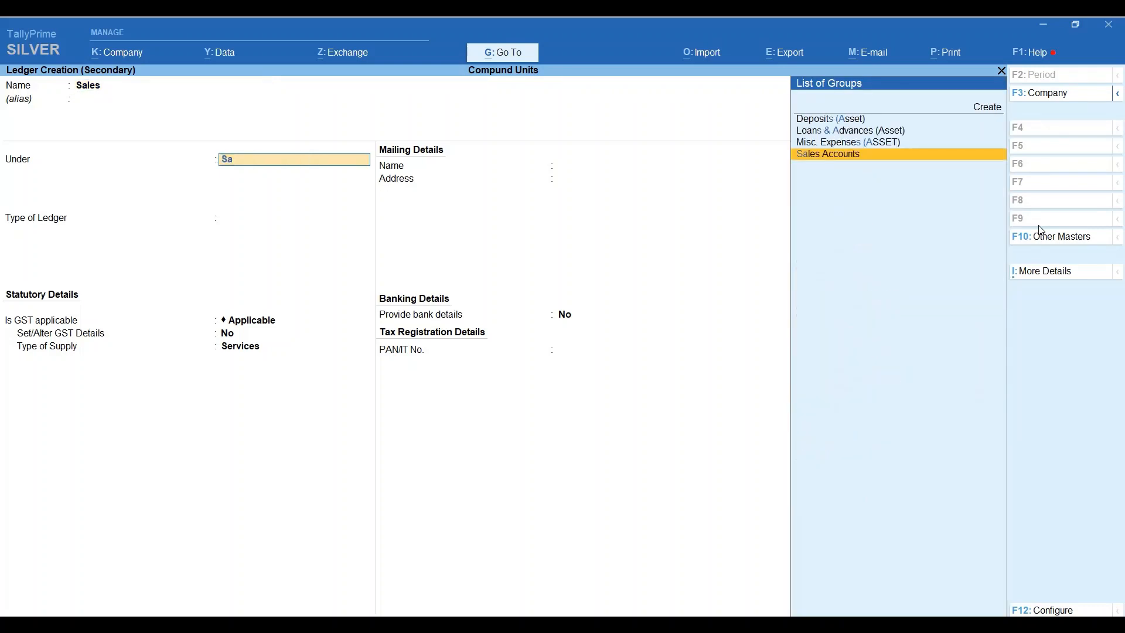
pyautogui.write('les')
pyautogui.press('Return')
# Keep the Sales ledger's type Not Applicable with no bank details and default statutory settings, and save it
pyautogui.press('Return')
pyautogui.press('Return')
pyautogui.press('Return')
pyautogui.press('Return')
pyautogui.press('Return')
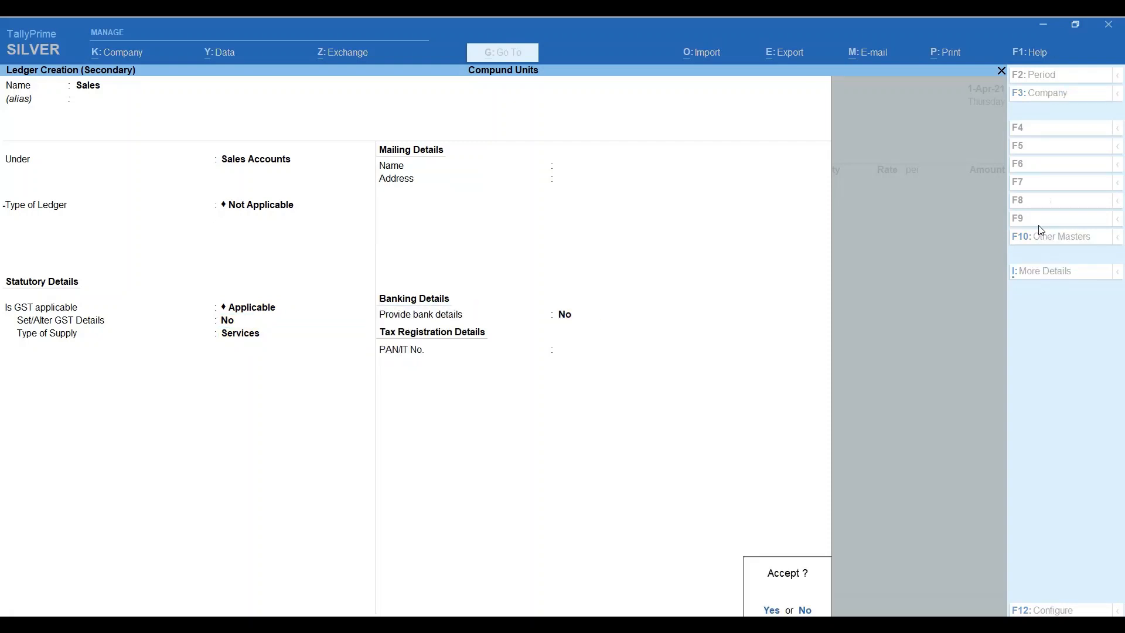
pyautogui.press('Return')
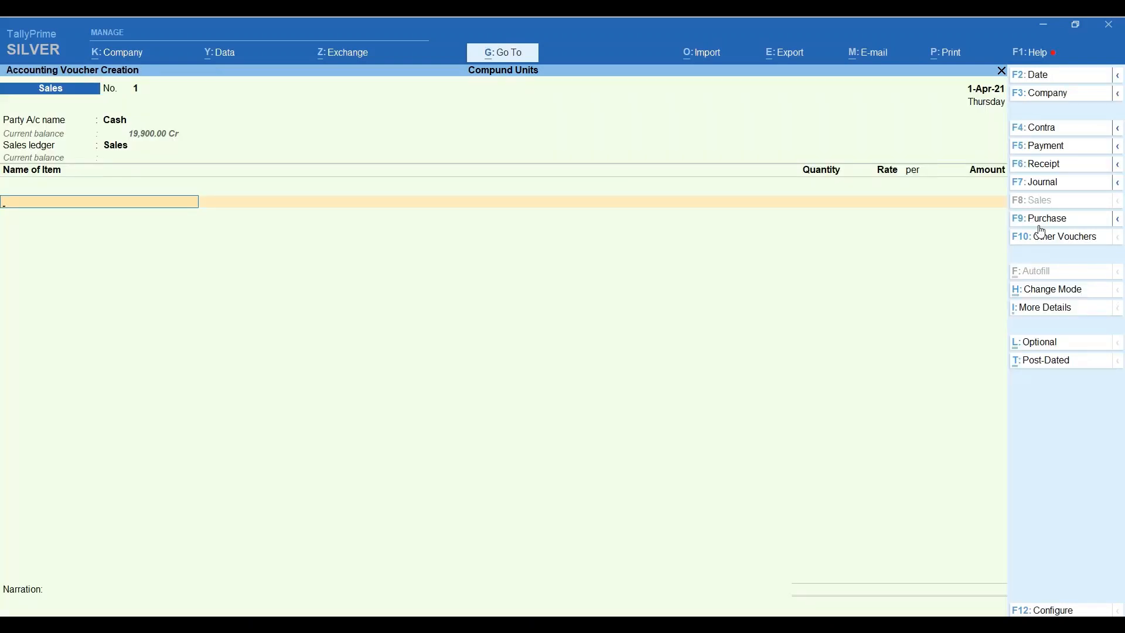
# Add a Colgate line to the sales voucher with quantity 1 box at a rate of 200 per box
pyautogui.write('Col')
pyautogui.press('Return')
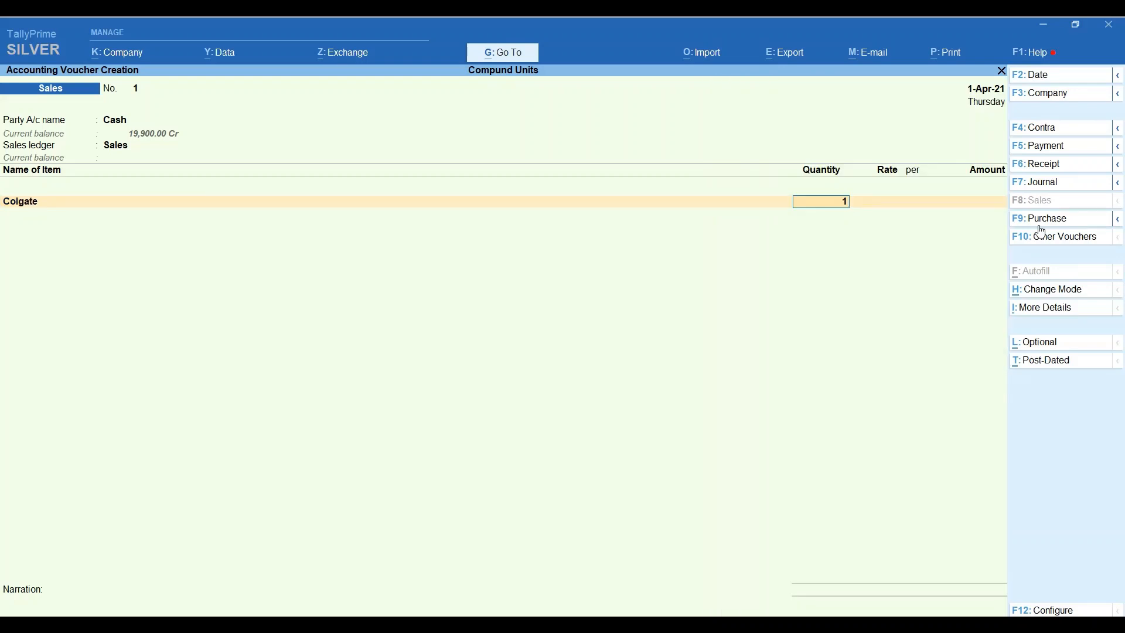
pyautogui.press('Return')
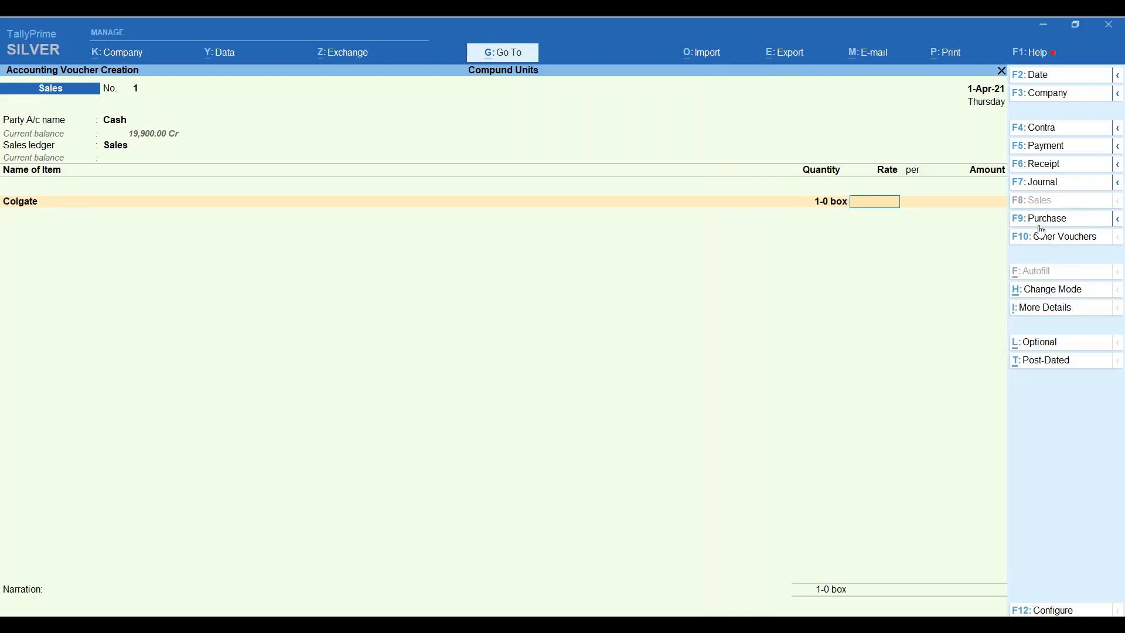
pyautogui.write('200')
pyautogui.press('Return')
pyautogui.press('Return')
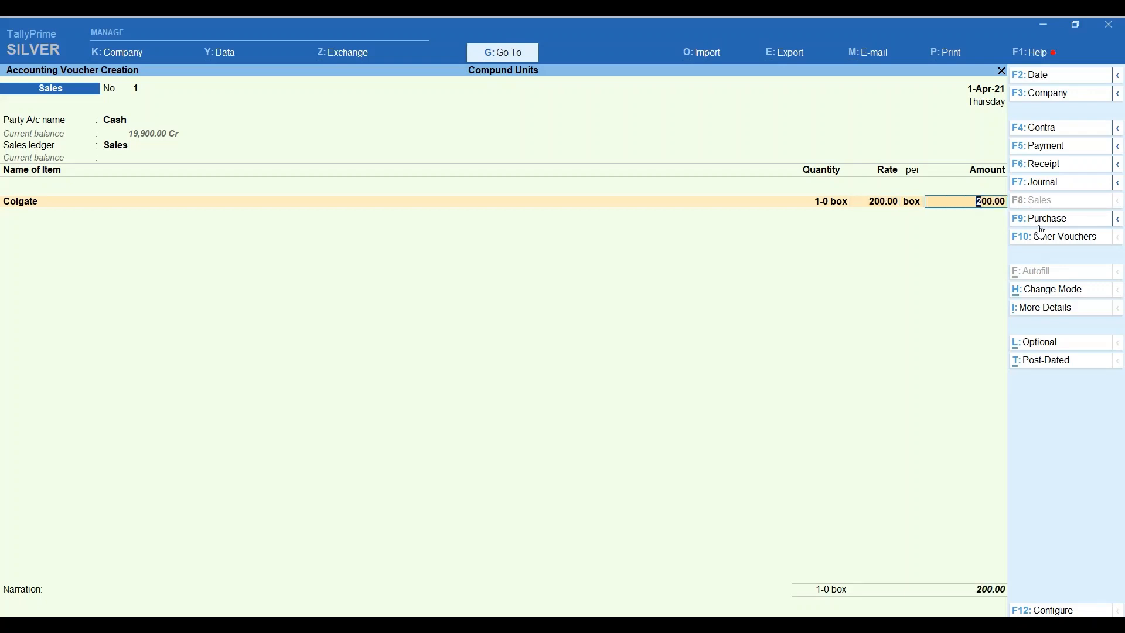
pyautogui.press('Return')
# Add a second Colgate line with quantity 0-5 box at a rate of 250 per box
pyautogui.write('Col')
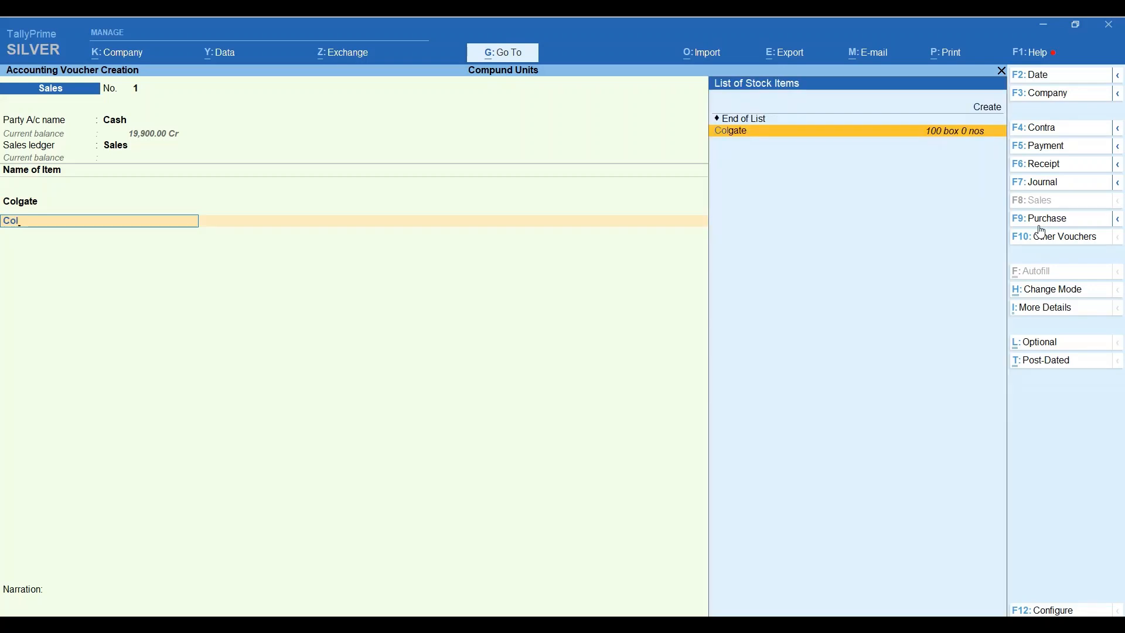
pyautogui.press('Return')
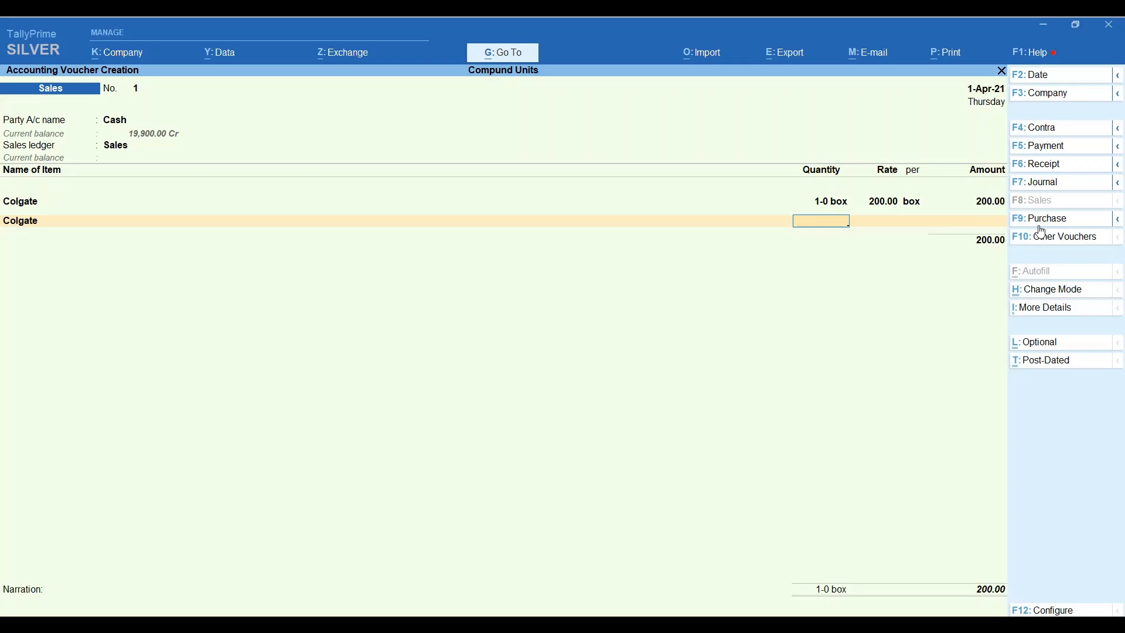
pyautogui.write('.5')
pyautogui.press('Return')
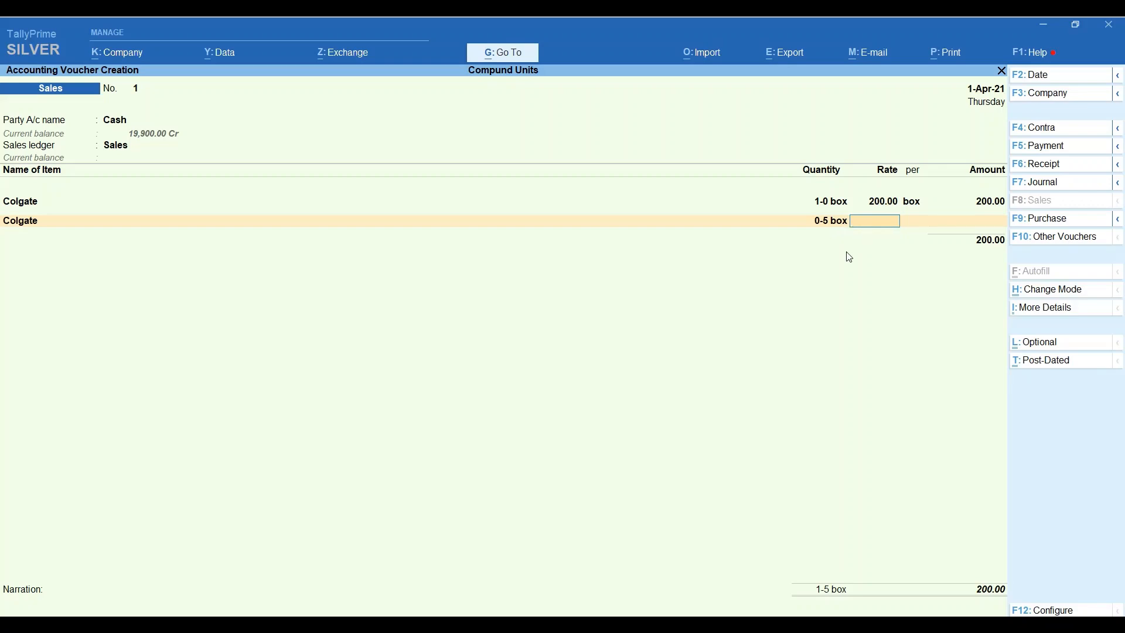
pyautogui.write('250')
pyautogui.press('Return')
pyautogui.press('Return')
pyautogui.press('Return')
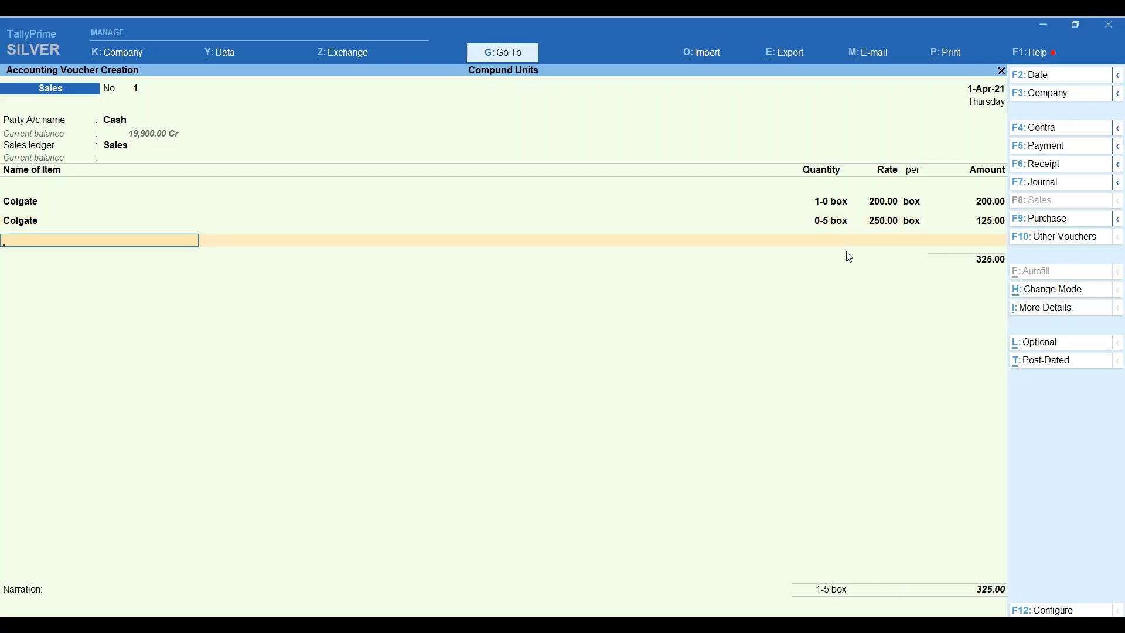
# Add a third Colgate line with a quantity of 0-4 box
pyautogui.write('Col')
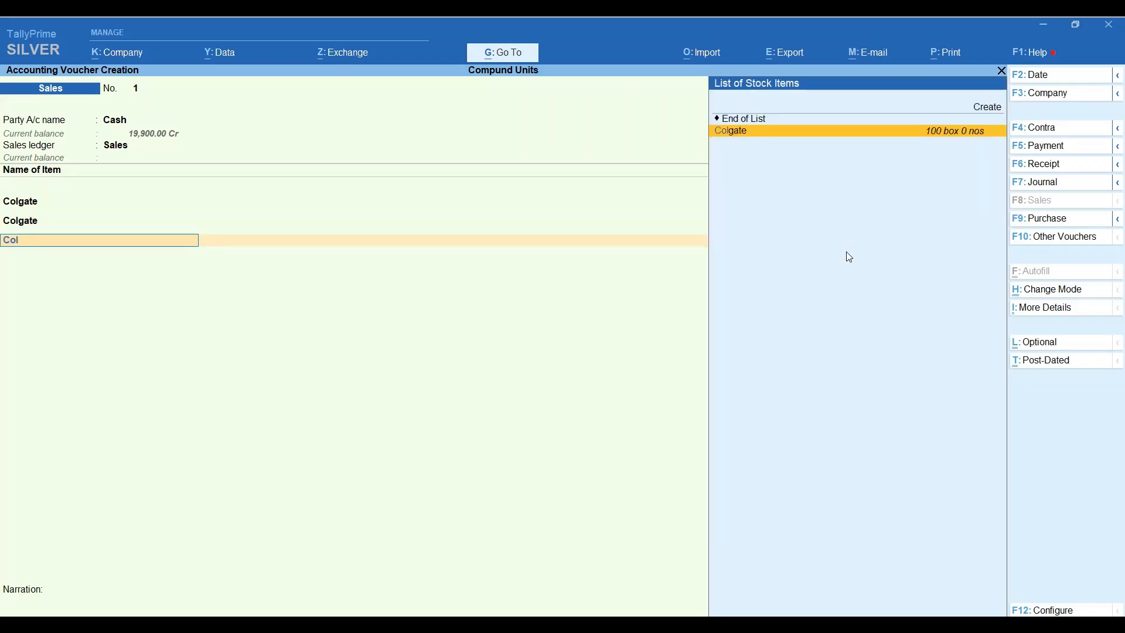
pyautogui.press('Return')
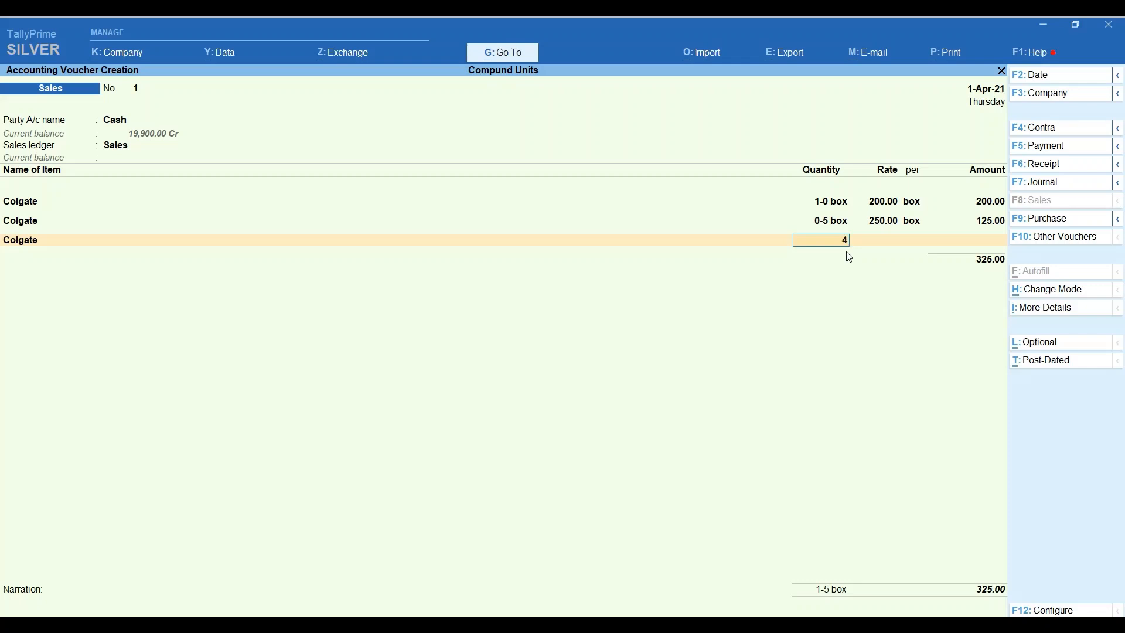
pyautogui.press('Return')
pyautogui.press('BackSpace')
pyautogui.press('BackSpace')
pyautogui.write('4')
pyautogui.press('Return')
# Set the third Colgate line's rate to 30
pyautogui.write('30 pcs')
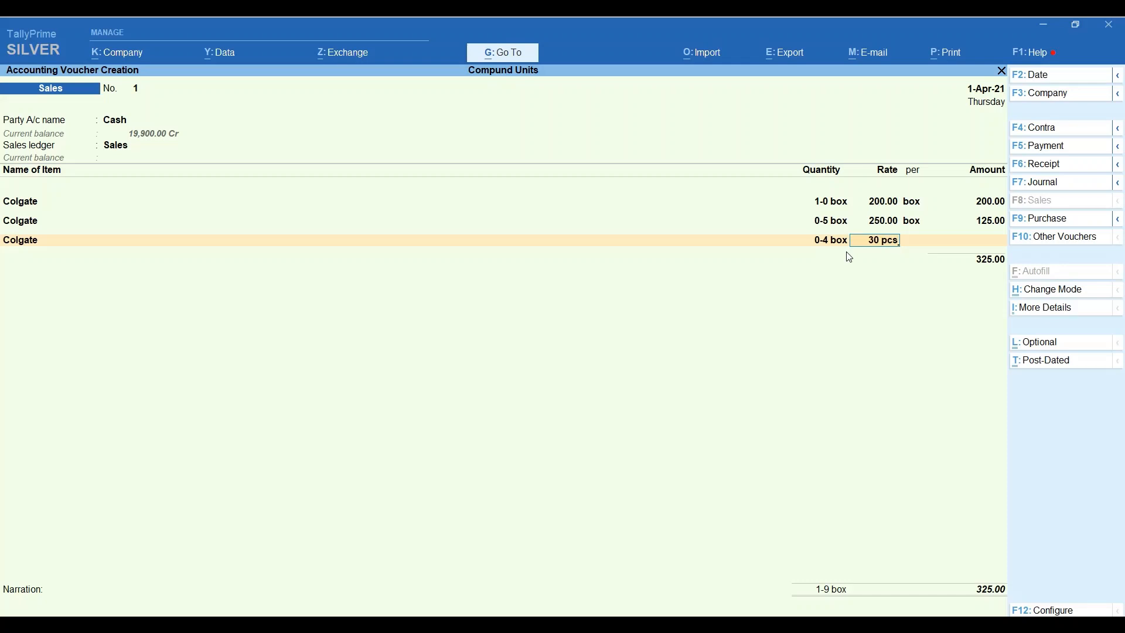
pyautogui.press('BackSpace')
pyautogui.press('BackSpace')
pyautogui.press('BackSpace')
pyautogui.press('BackSpace')
pyautogui.press('Return')
pyautogui.write('p')
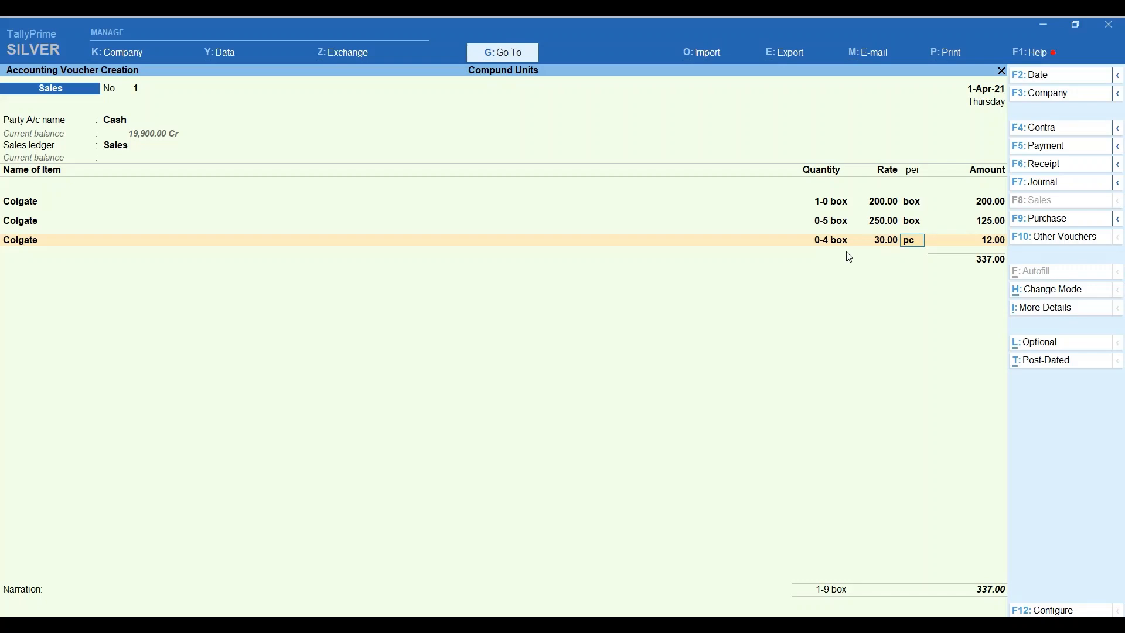
pyautogui.write('c')
pyautogui.press('BackSpace')
pyautogui.press('BackSpace')
pyautogui.press('BackSpace')
# Set the third Colgate line's rate to be charged per nos and accept the line's amount
pyautogui.write('30 nos')
pyautogui.press('Return')
pyautogui.press('Return')
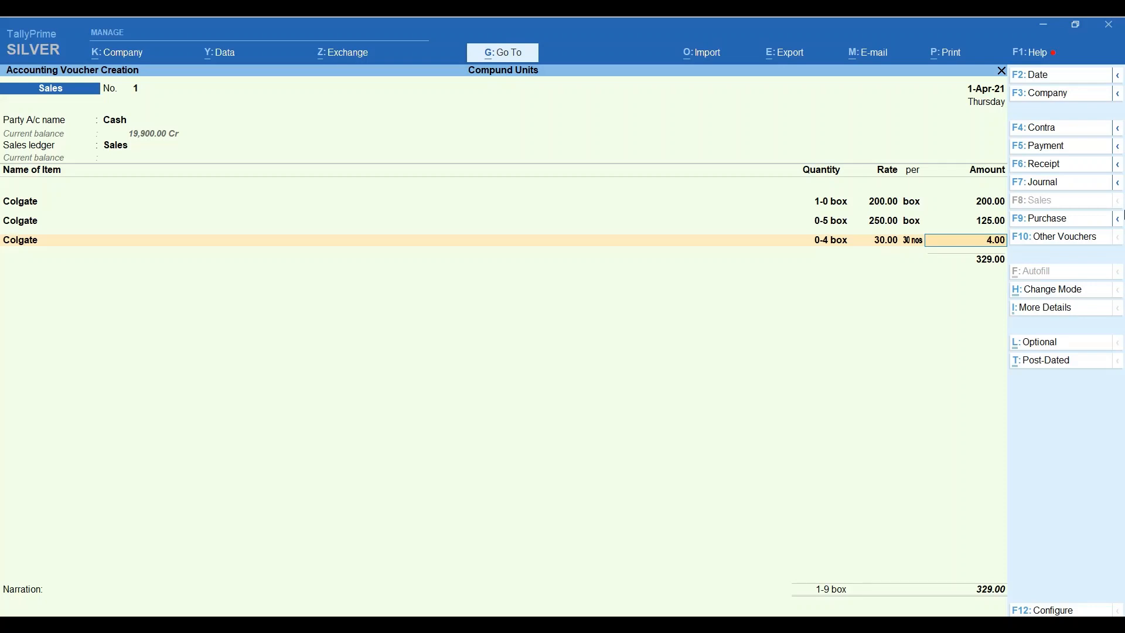
pyautogui.press('ctrl')
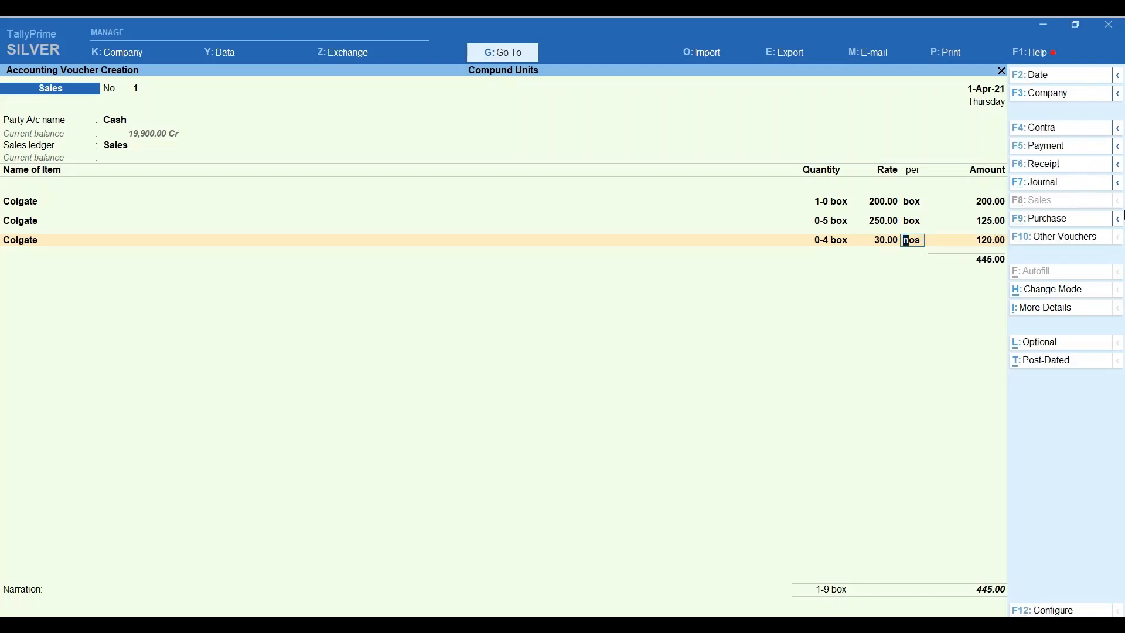
pyautogui.press('Return')
pyautogui.press('Return')
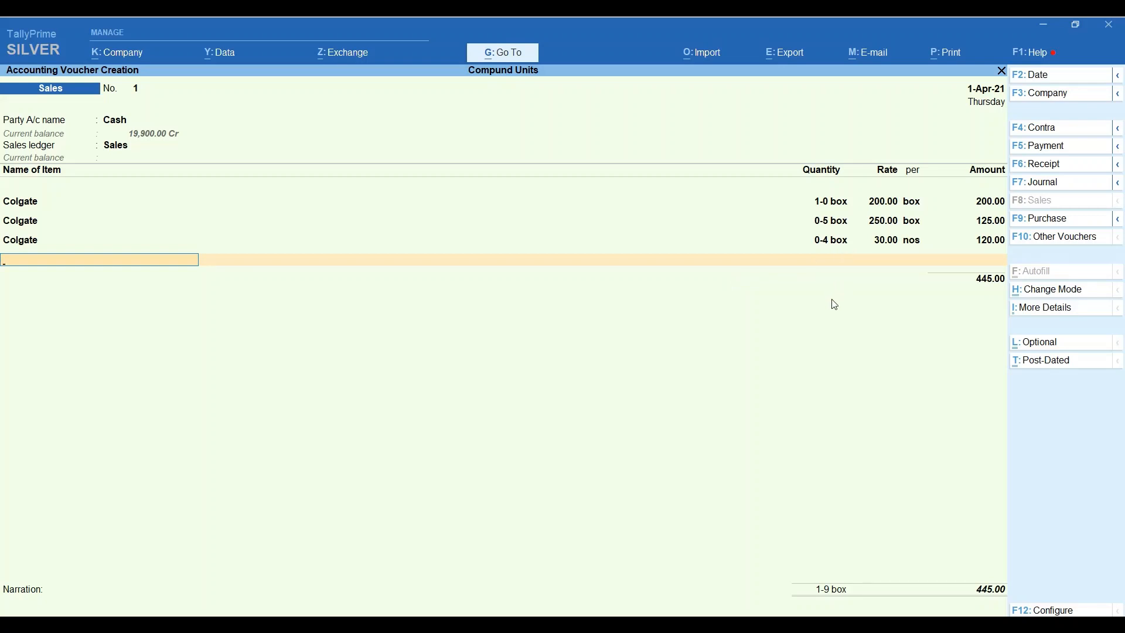
# End the item list and save the sales voucher with the narration left blank
pyautogui.press('Return')
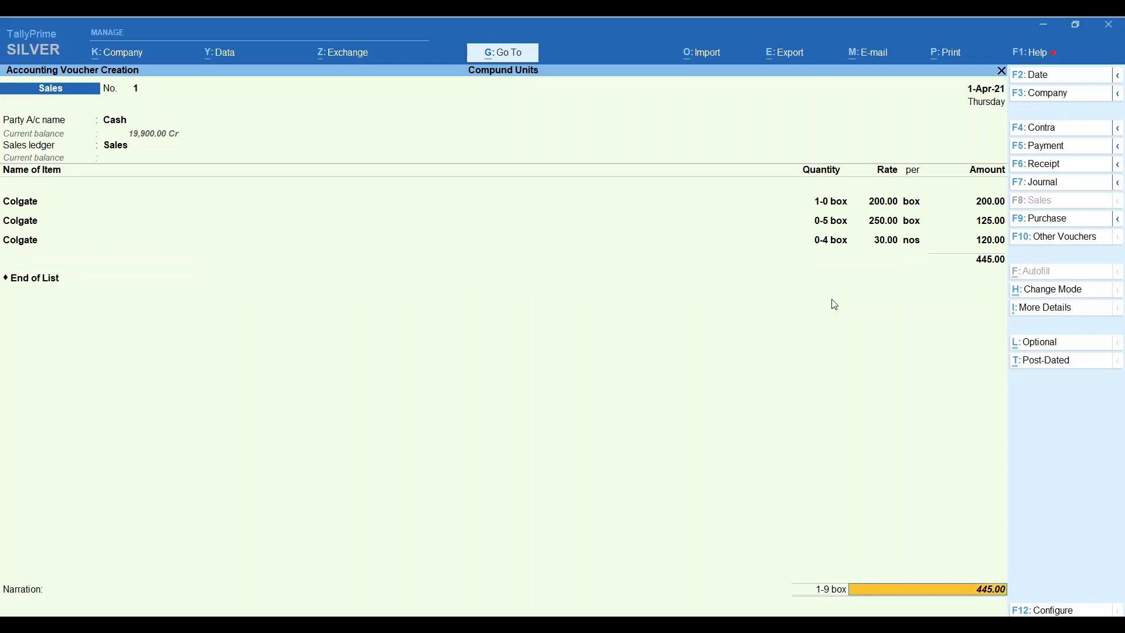
pyautogui.press('Return')
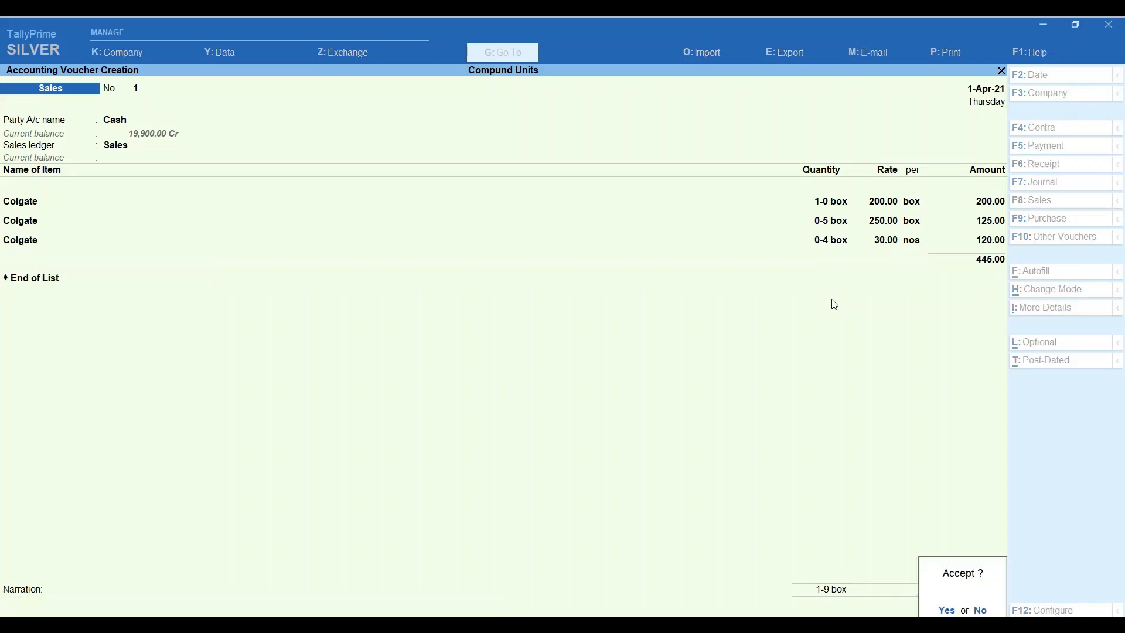
pyautogui.press('Return')
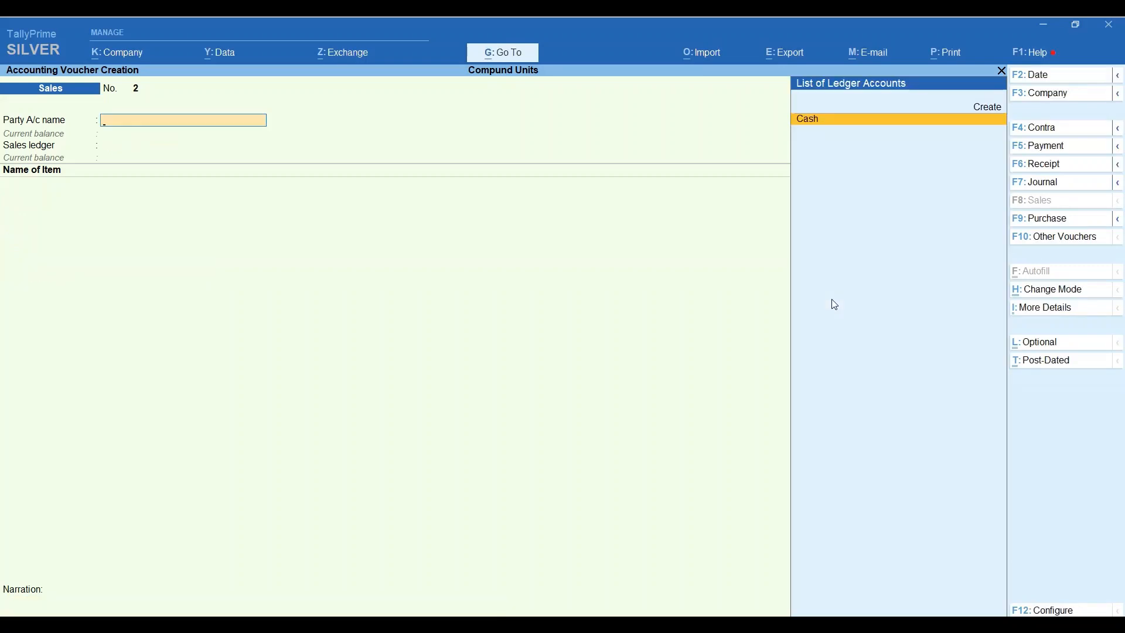
# Start a new purchase voucher with supplier invoice number 9 and the default invoice date 1-Apr-21
pyautogui.press('Escape')
pyautogui.press('Return')
pyautogui.click(835, 304)
pyautogui.click(1038, 221)
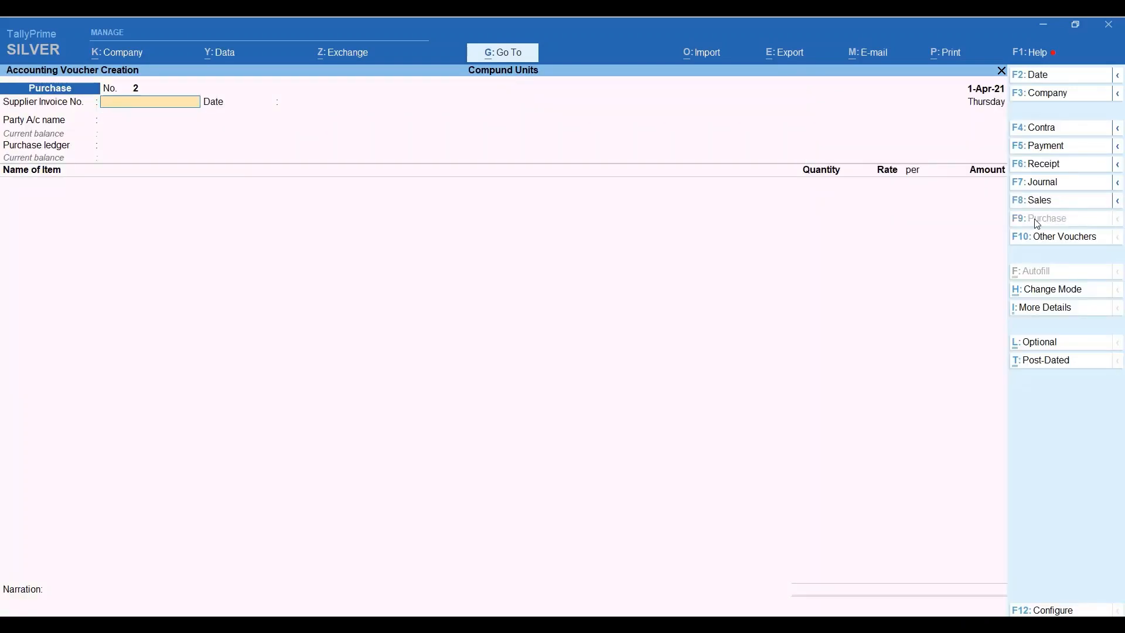
pyautogui.write('9')
pyautogui.press('Return')
pyautogui.press('Return')
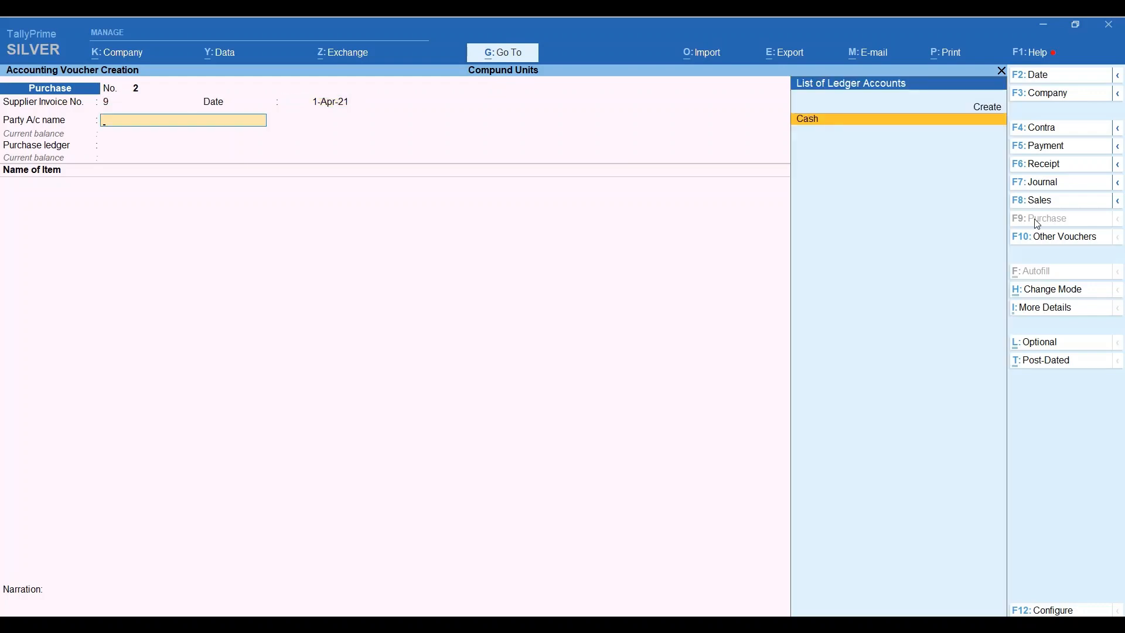
# Choose Cash as the party with its default receipt, order and party details, and Purchase as the purchase ledger
pyautogui.press('Return')
pyautogui.press('Return')
pyautogui.press('Return')
pyautogui.press('Return')
pyautogui.press('Return')
pyautogui.press('Return')
pyautogui.press('Return')
pyautogui.press('Return')
pyautogui.press('Return')
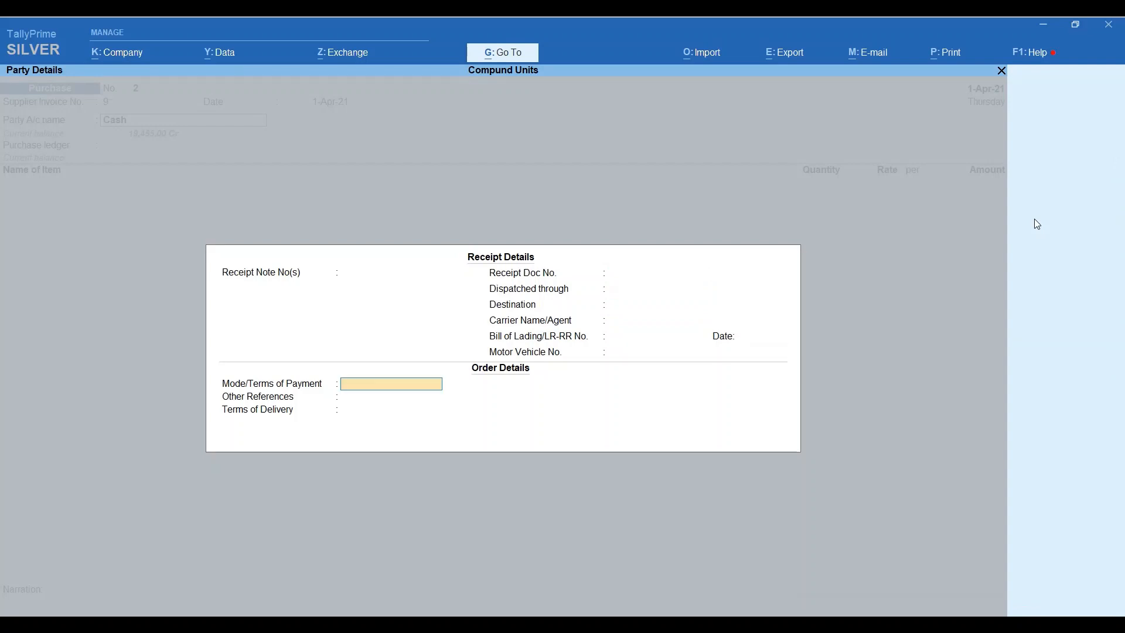
pyautogui.press('Return')
pyautogui.press('Return')
pyautogui.press('Return')
pyautogui.press('Return')
pyautogui.press('Return')
pyautogui.press('Return')
pyautogui.press('Return')
pyautogui.press('Return')
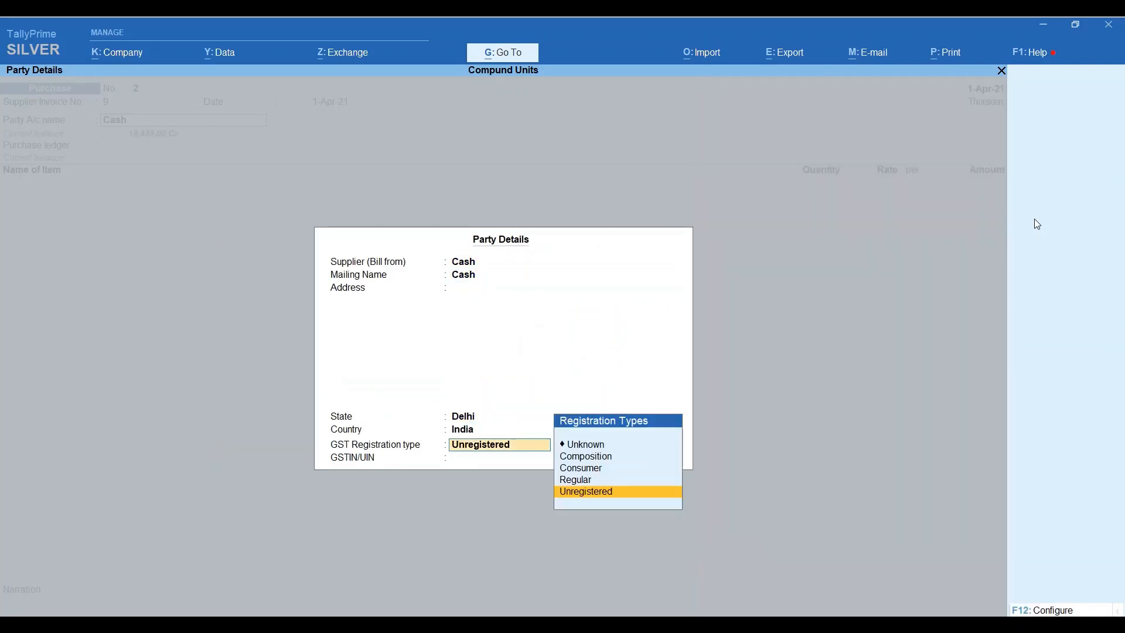
pyautogui.press('Return')
pyautogui.press('Return')
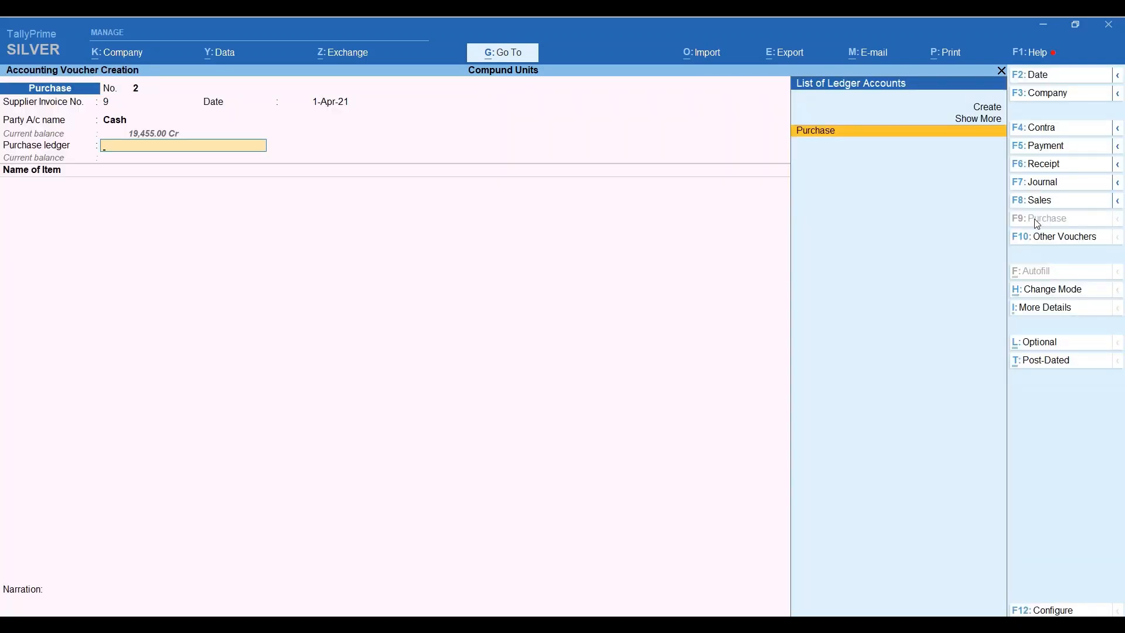
pyautogui.press('Return')
pyautogui.press('Return')
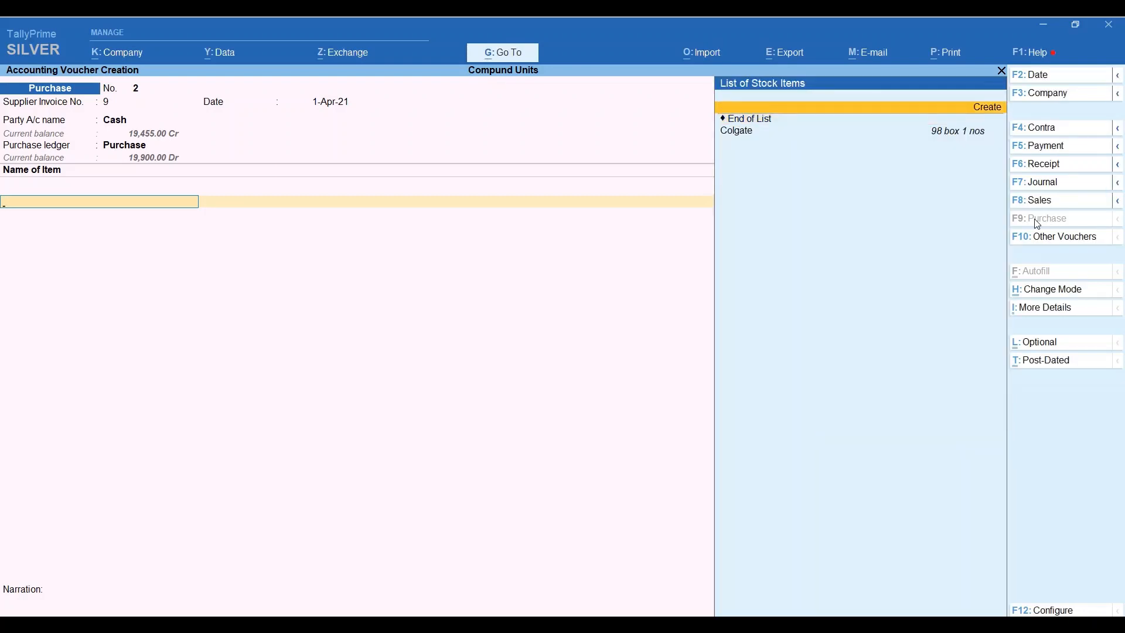
# Start creating a new stock item from the purchase voucher, named Wheat with no alias
pyautogui.press('Return')
pyautogui.write('W')
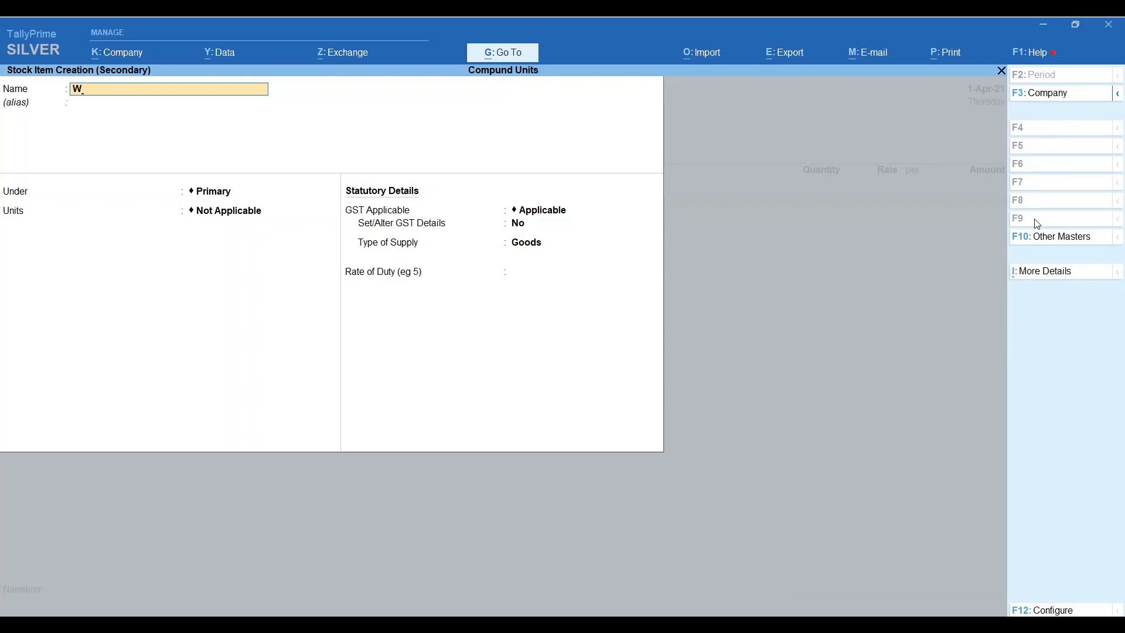
pyautogui.write('h')
pyautogui.write('w')
pyautogui.press('BackSpace')
pyautogui.write('eat')
pyautogui.press('Return')
pyautogui.press('Return')
pyautogui.press('Return')
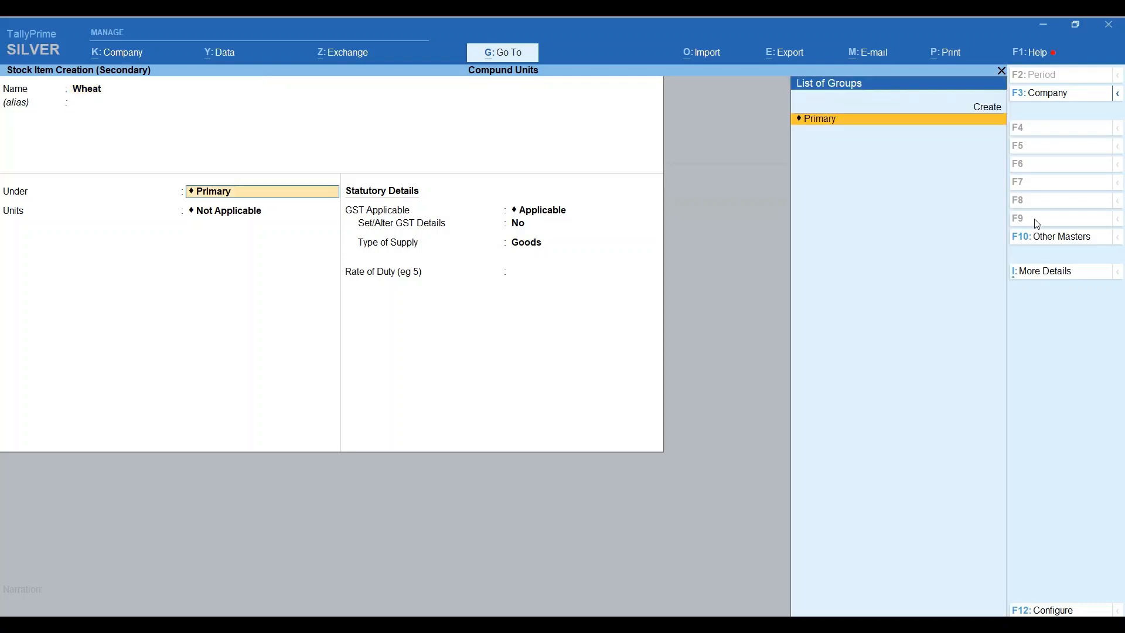
# Keep the Wheat item under Primary, set its units to kg of 1000 gm and save it with the default statutory details
pyautogui.press('Down')
pyautogui.press('Down')
pyautogui.press('Down')
pyautogui.press('Down')
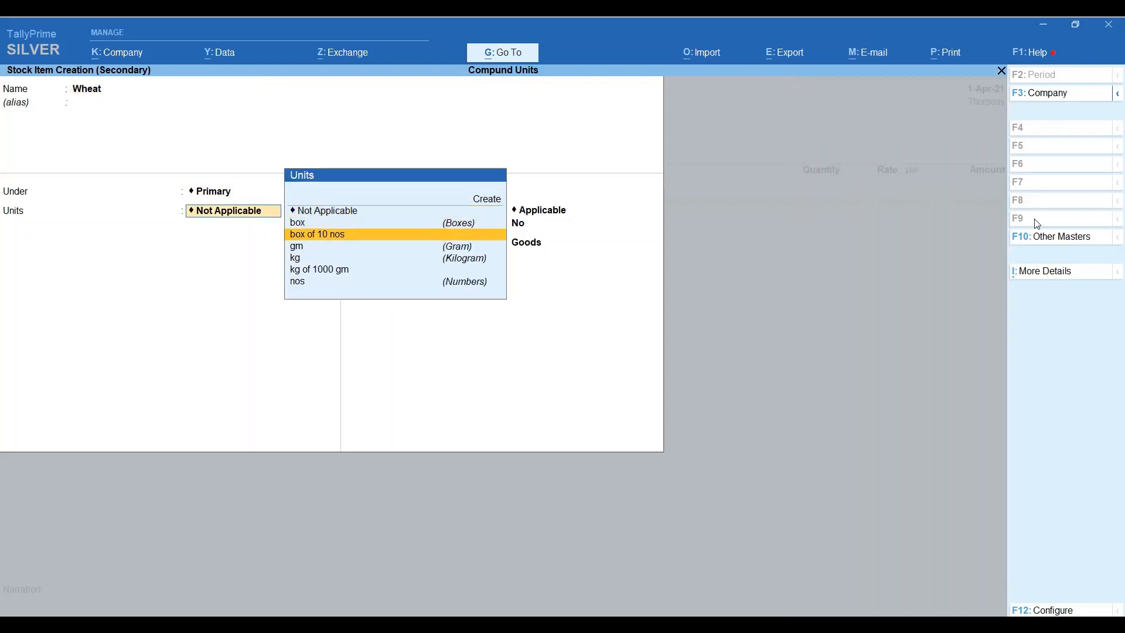
pyautogui.press('Down')
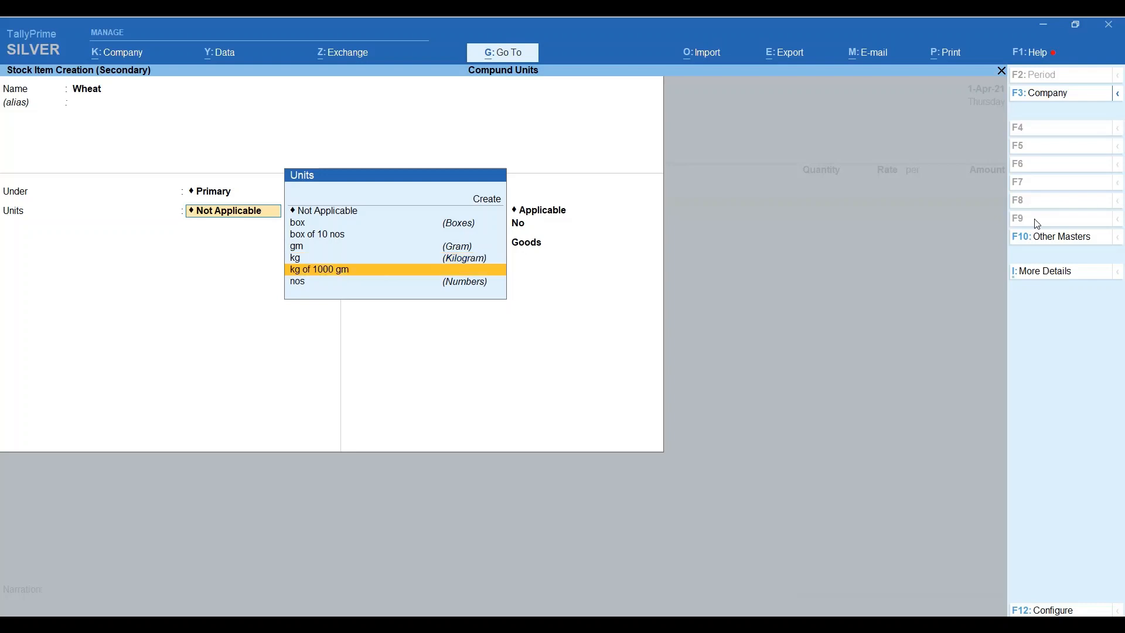
pyautogui.press('Return')
pyautogui.press('Return')
pyautogui.press('Return')
pyautogui.press('Return')
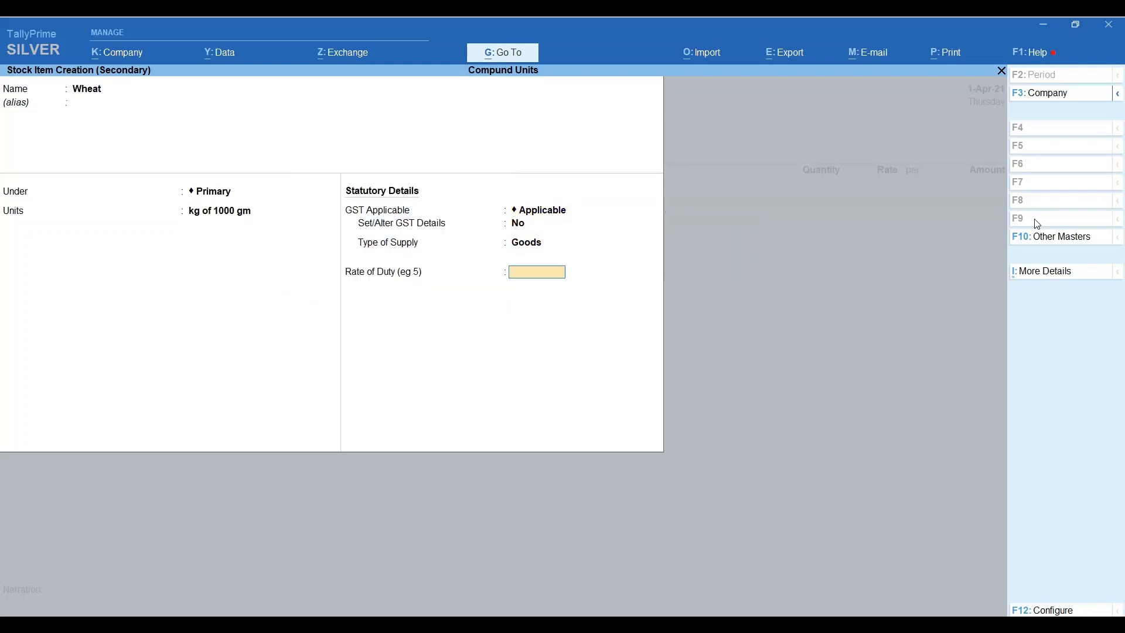
pyautogui.press('Return')
pyautogui.press('Return')
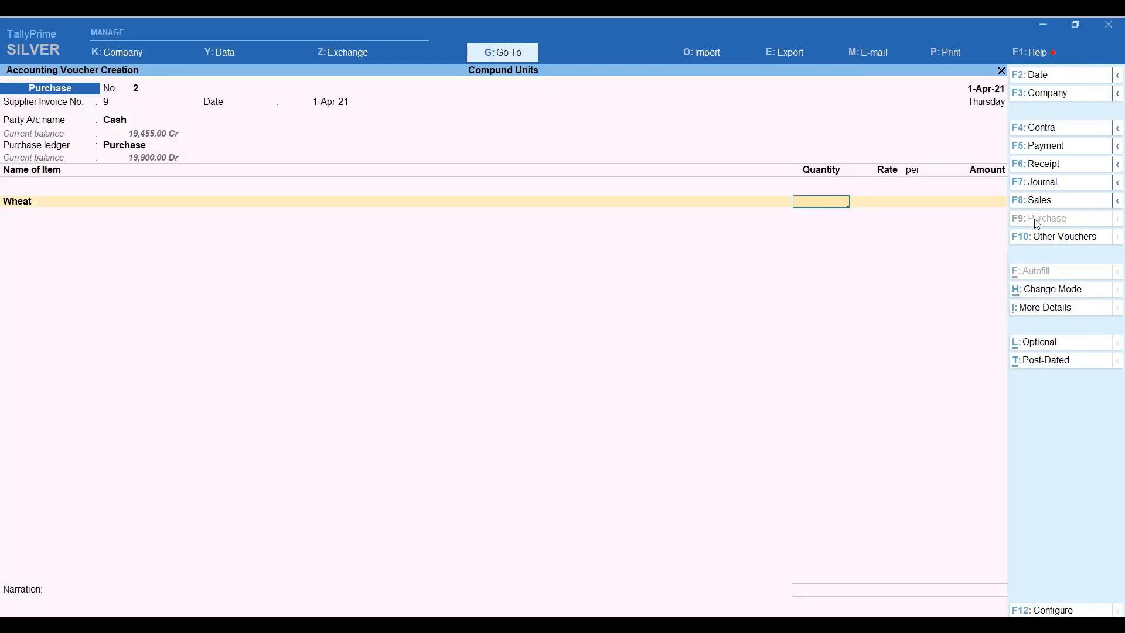
# Enter a quantity of 100 kg and a rate of 50 for Wheat in the purchase voucher
pyautogui.write('100')
pyautogui.press('Return')
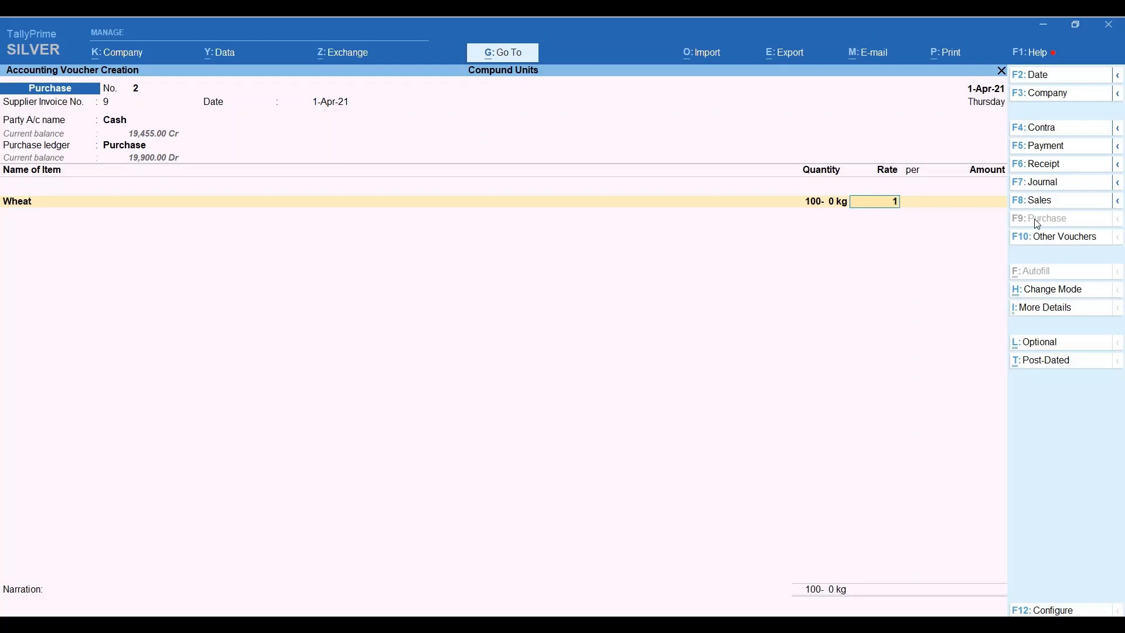
pyautogui.write('100')
pyautogui.press('BackSpace')
pyautogui.press('BackSpace')
pyautogui.write('50')
pyautogui.press('Return')
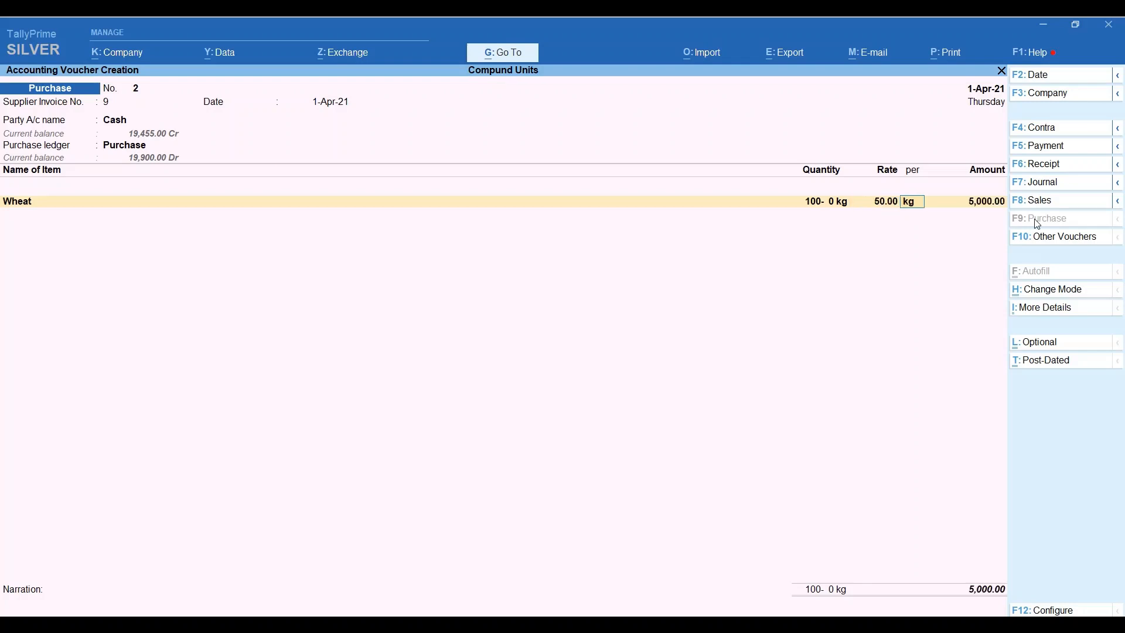
# Accept the Wheat line per kg with its amount and save the purchase voucher without narration
pyautogui.press('Return')
pyautogui.press('Return')
pyautogui.press('Return')
pyautogui.press('Return')
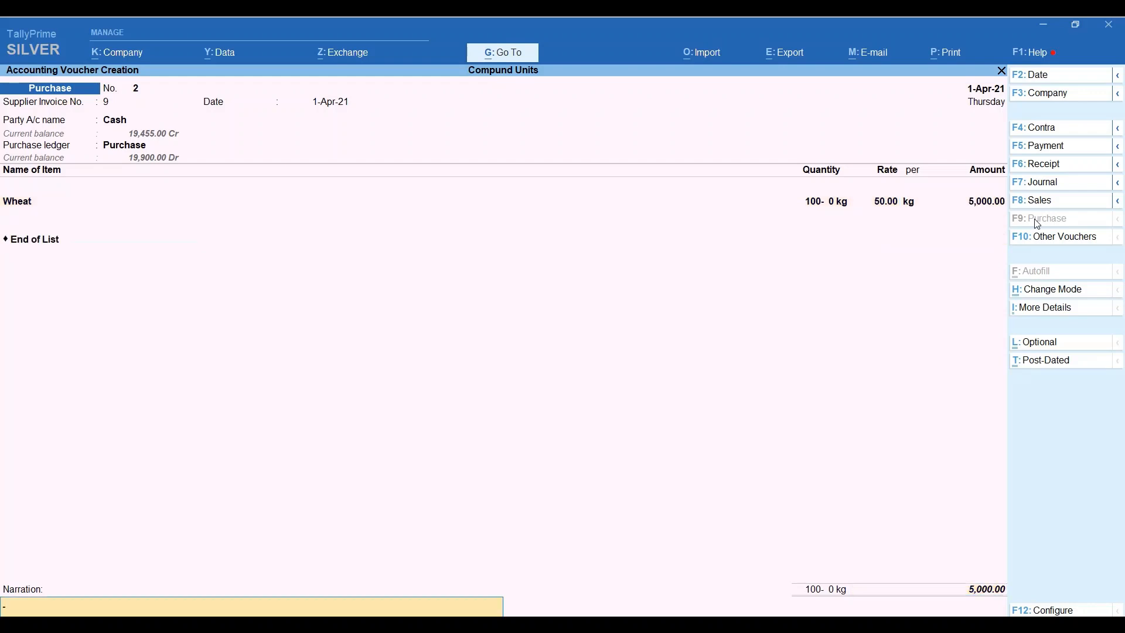
pyautogui.press('Return')
pyautogui.press('Return')
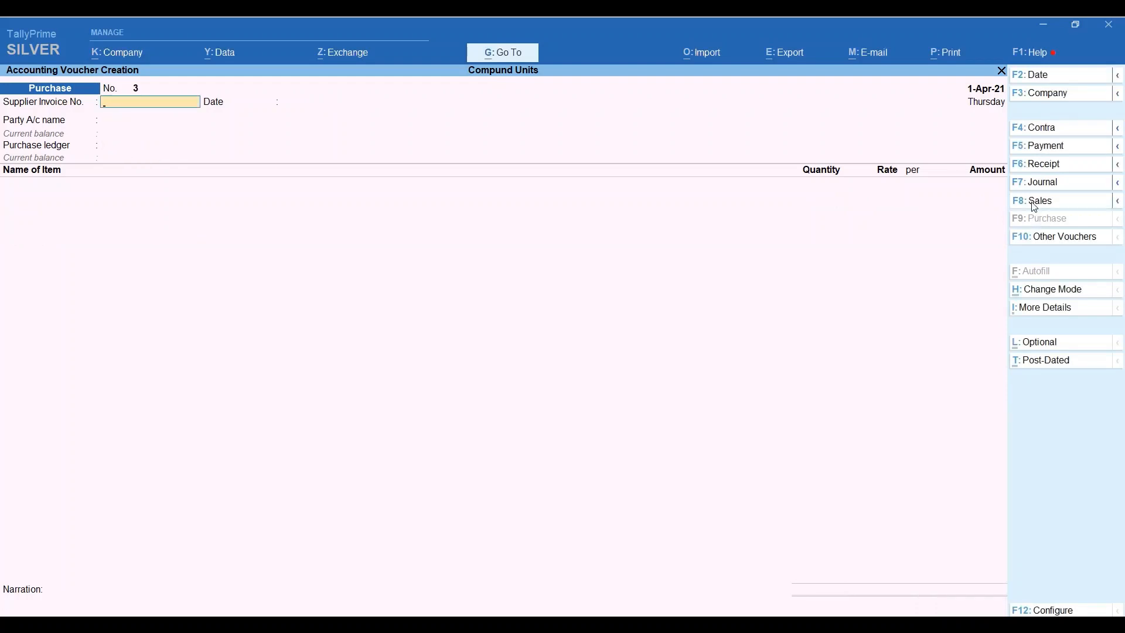
# Start a new sales voucher with Cash as the party, default dispatch and party details, and Sales as the sales ledger
pyautogui.click(1036, 205)
pyautogui.press('Return')
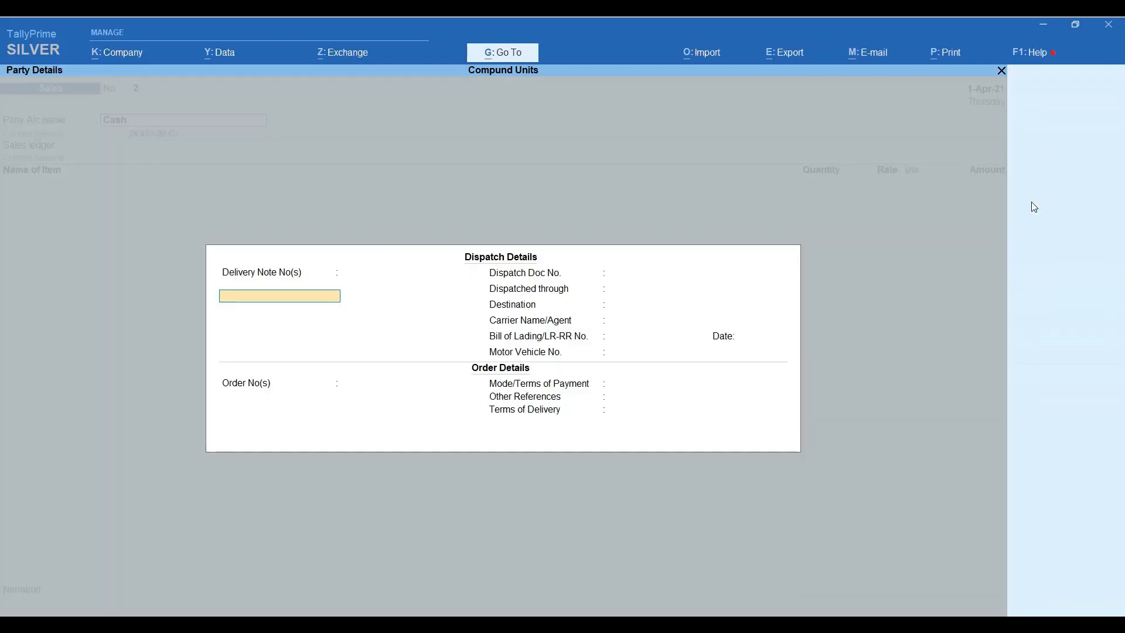
pyautogui.press('Return')
pyautogui.press('Return')
pyautogui.press('Return')
pyautogui.press('Return')
pyautogui.press('Return')
pyautogui.press('Return')
pyautogui.press('Return')
pyautogui.press('Return')
pyautogui.press('Return')
pyautogui.press('Return')
pyautogui.press('Return')
pyautogui.press('Return')
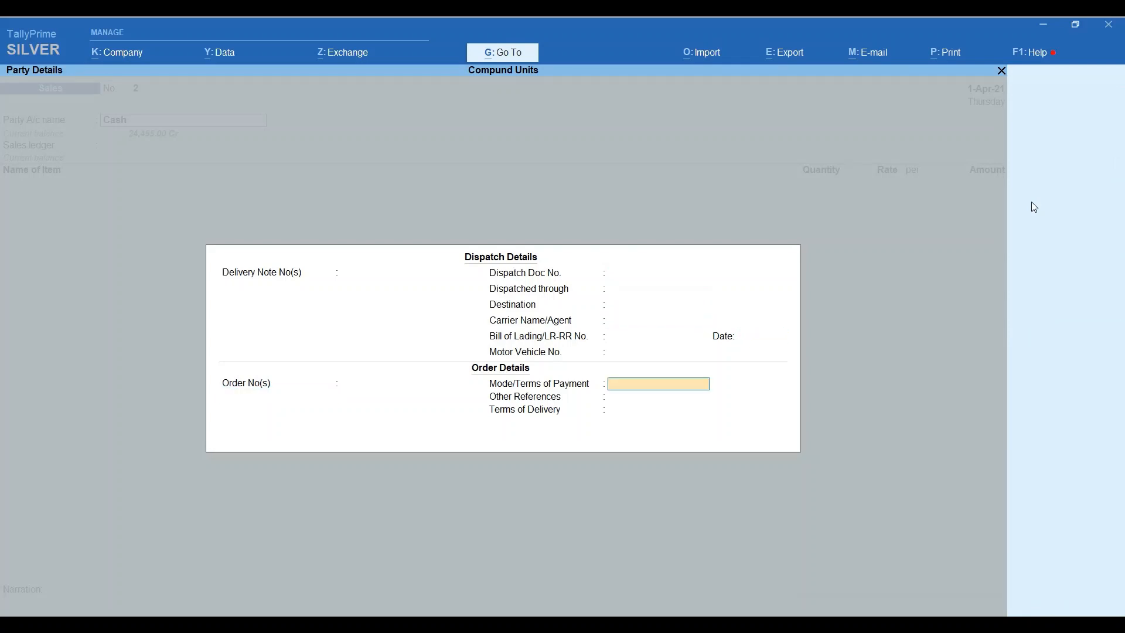
pyautogui.press('Return')
pyautogui.press('Return')
pyautogui.press('Return')
pyautogui.press('Return')
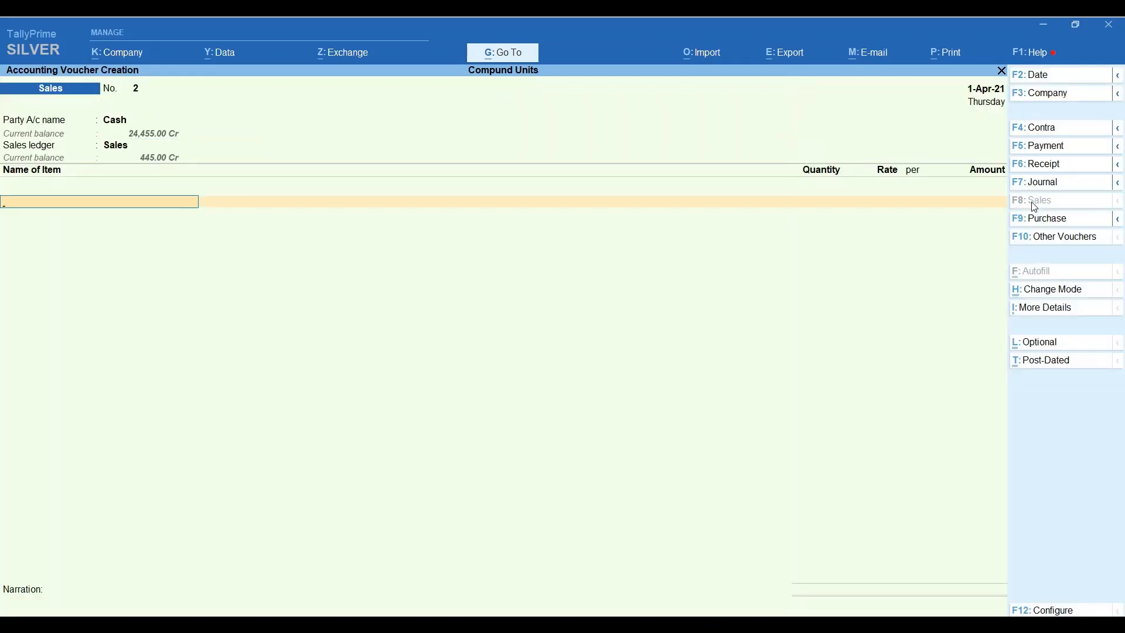
# Add a Wheat line to the sales voucher with a quantity of 10 kg at a rate of 100 per kg
pyautogui.write('Wh')
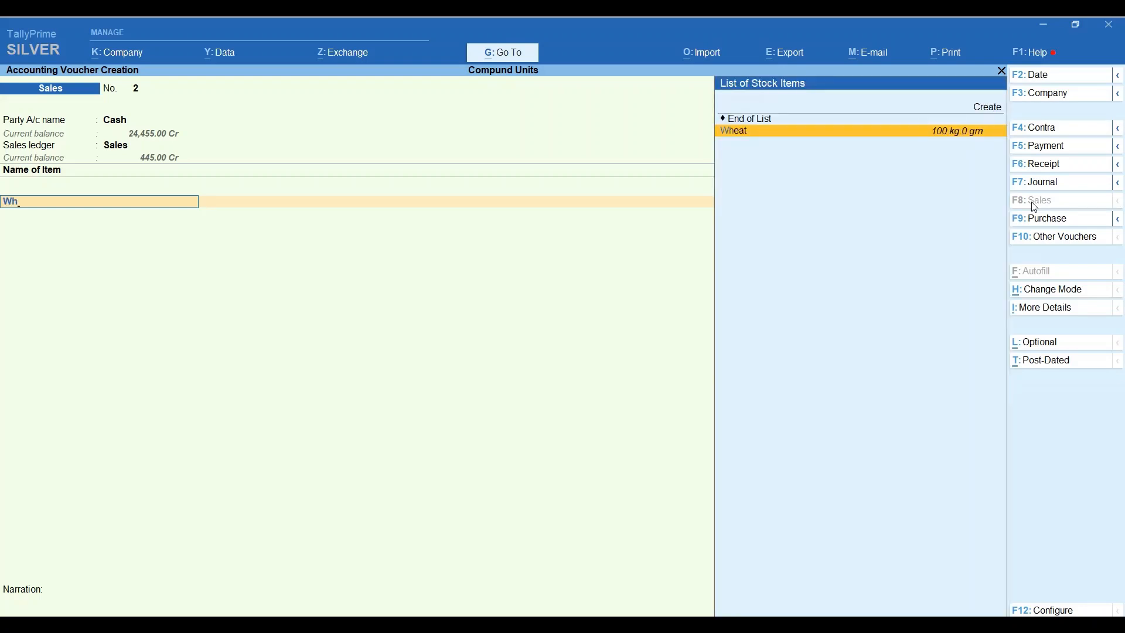
pyautogui.press('Return')
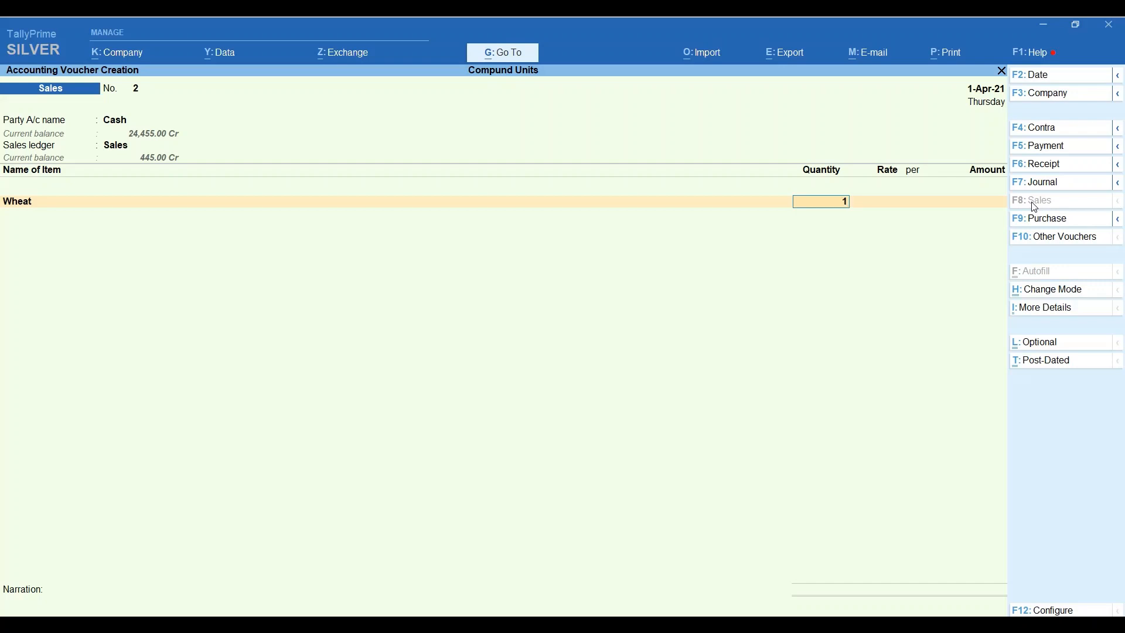
pyautogui.write('10')
pyautogui.press('Return')
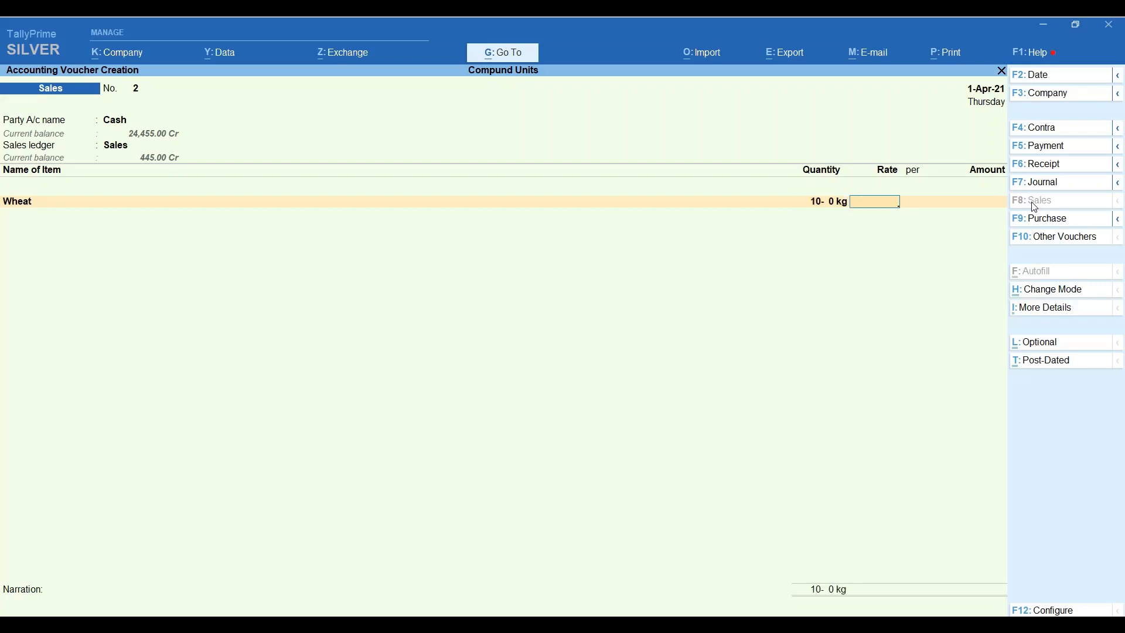
pyautogui.write('100')
pyautogui.press('Return')
pyautogui.press('Return')
pyautogui.press('Return')
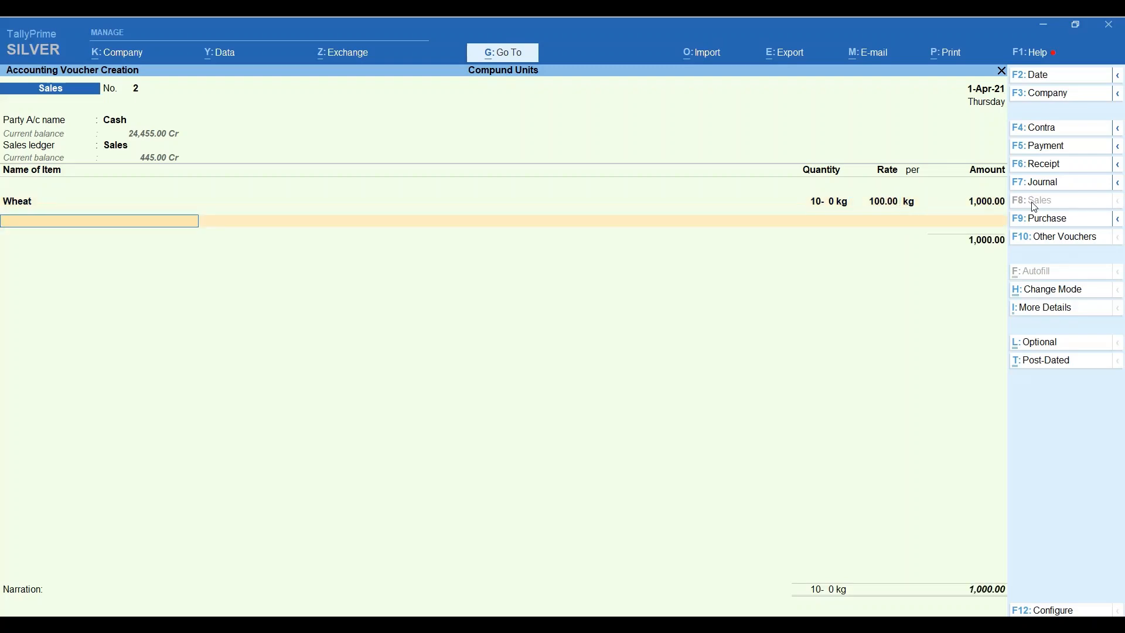
# Add a second Wheat line with a quantity of .5 kg at a rate of 150 per kg
pyautogui.write('Wh')
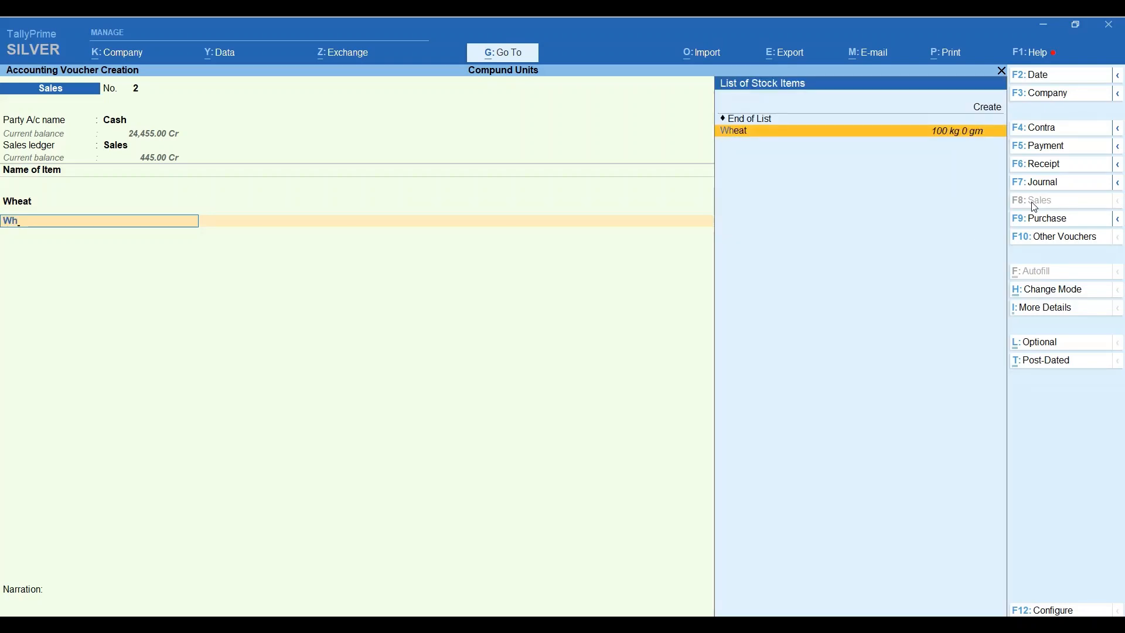
pyautogui.write('e')
pyautogui.press('Return')
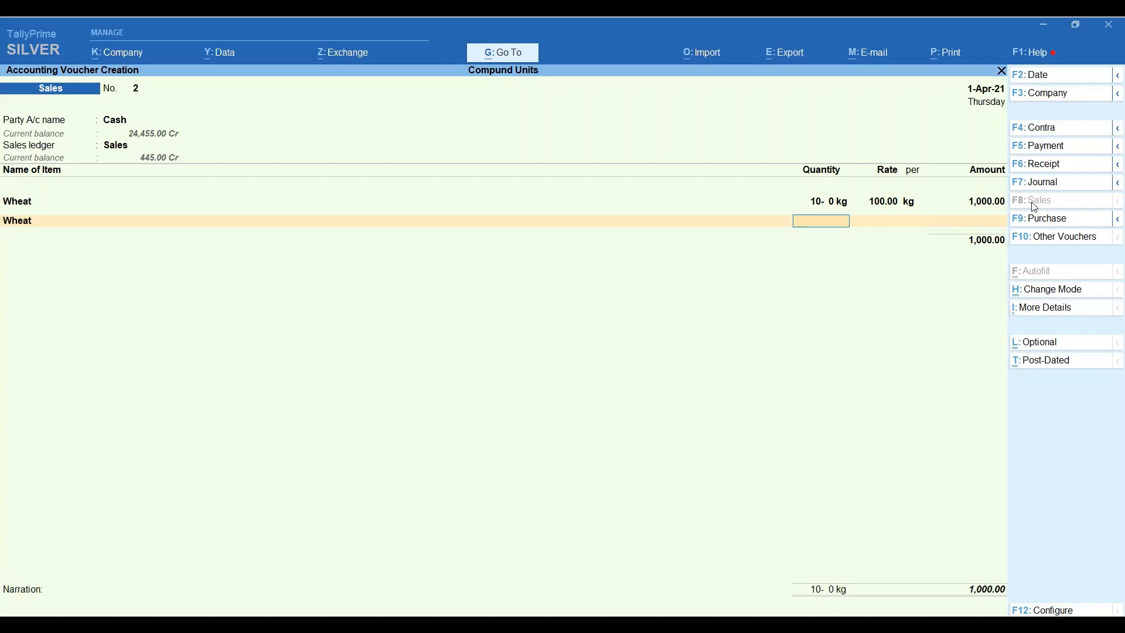
pyautogui.write('.5')
pyautogui.press('Return')
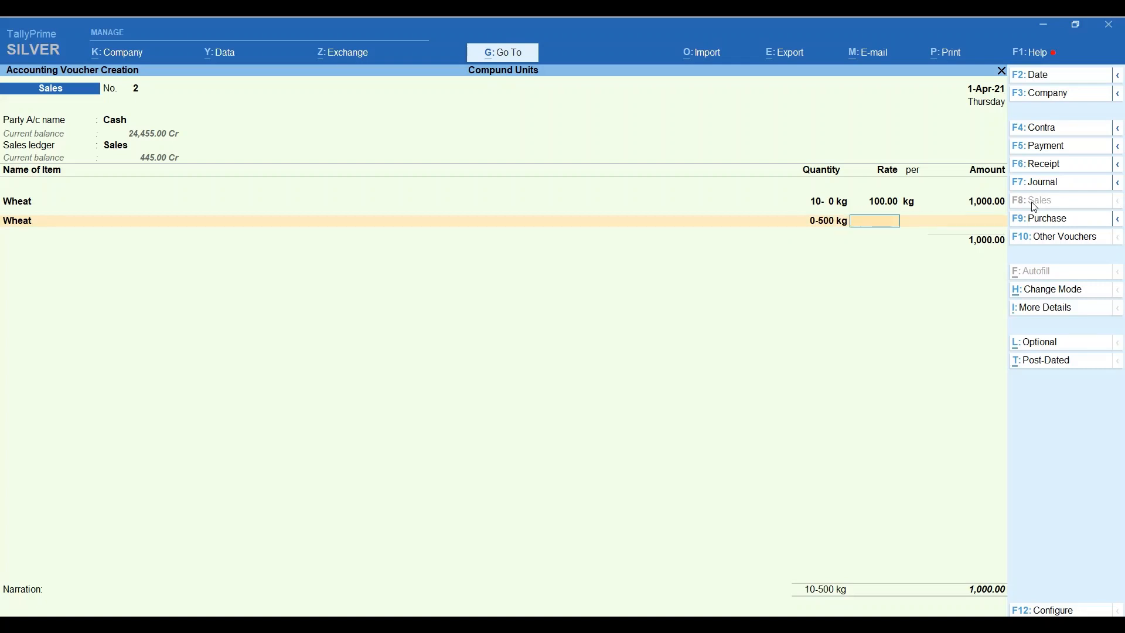
pyautogui.write('150')
pyautogui.press('Return')
pyautogui.press('Return')
pyautogui.press('Return')
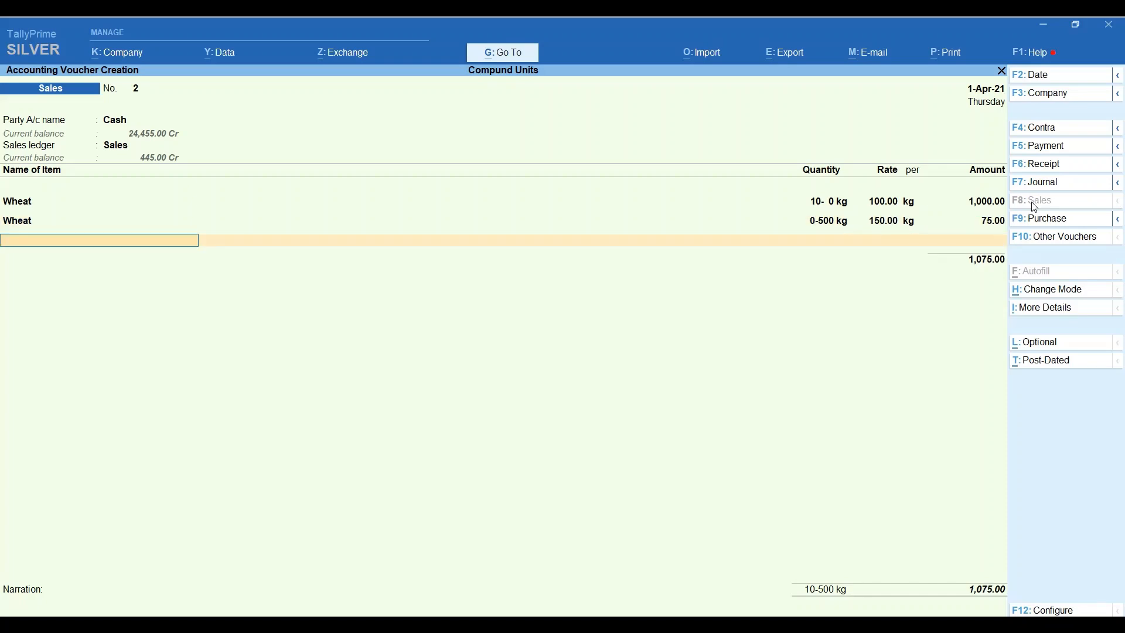
# Add a third Wheat line with a quantity of .250 kg
pyautogui.press('Return')
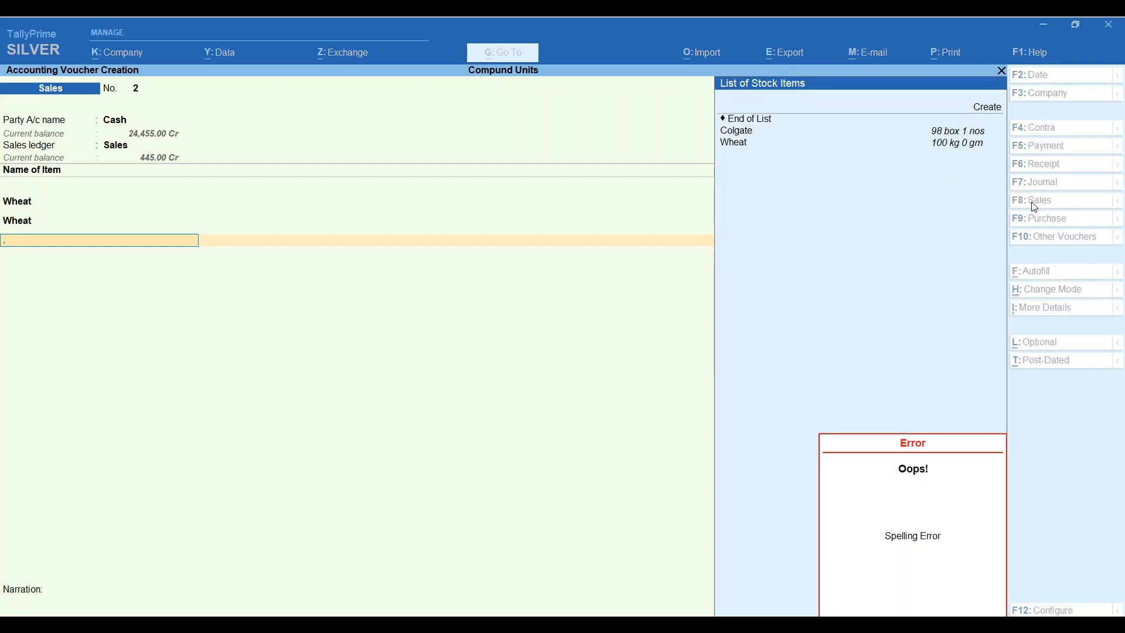
pyautogui.press('Escape')
pyautogui.press('Down')
pyautogui.press('Down')
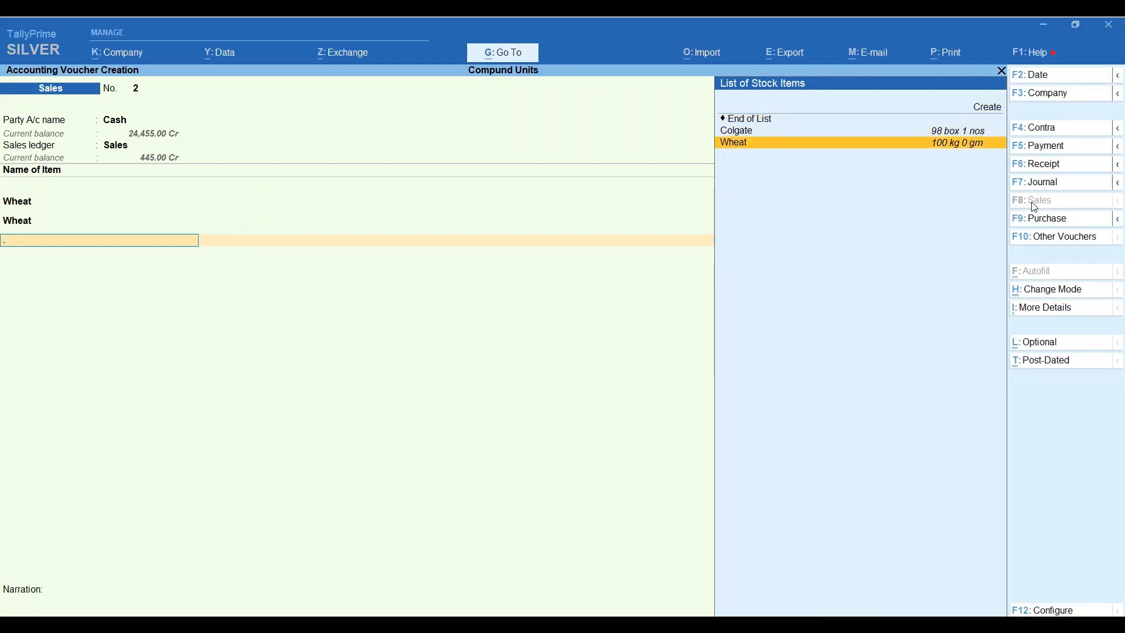
pyautogui.press('Return')
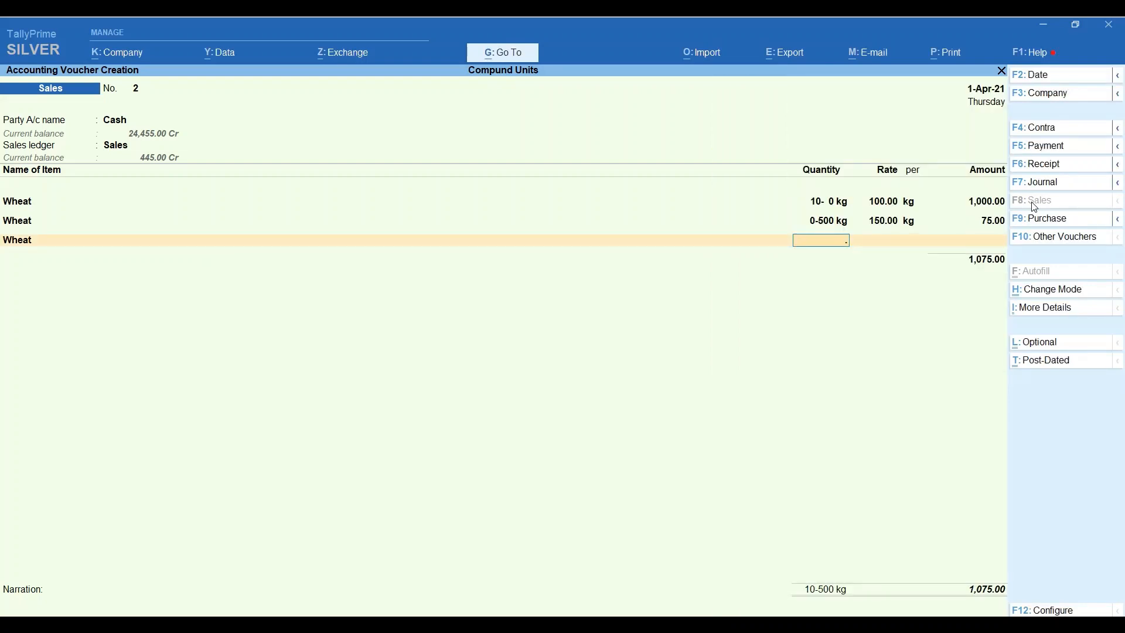
pyautogui.write('.250')
pyautogui.press('Return')
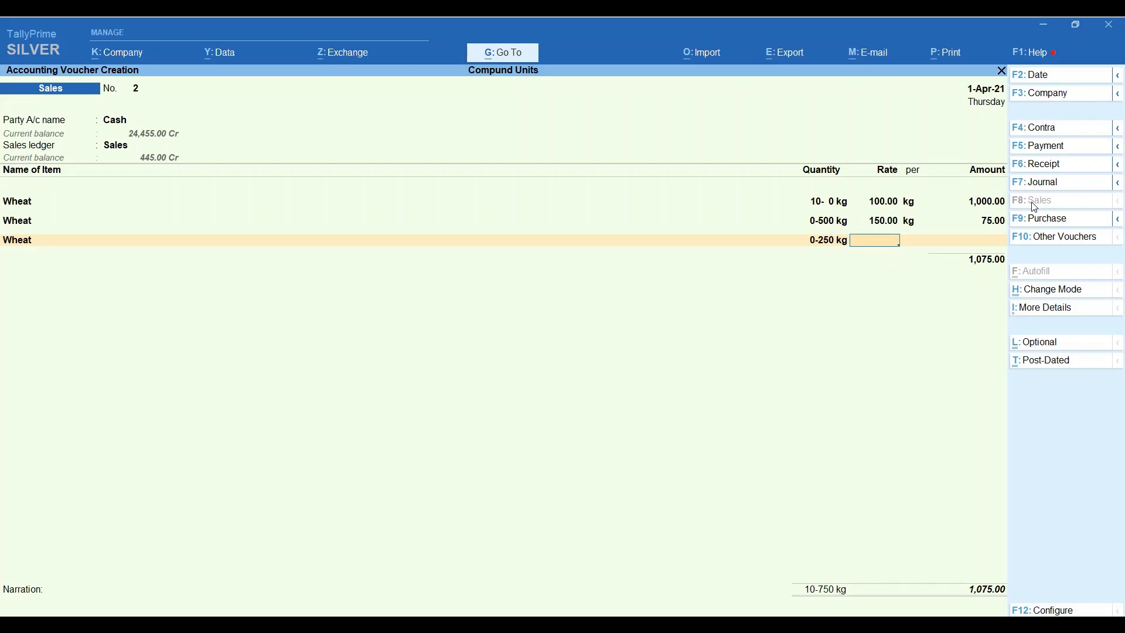
# Set the rate of the third Wheat line to 30 per gm
pyautogui.write('12')
pyautogui.press('BackSpace')
pyautogui.press('BackSpace')
pyautogui.write('30 gm')
pyautogui.press('Return')
pyautogui.press('BackSpace')
pyautogui.write('30 gms')
pyautogui.press('BackSpace')
pyautogui.press('BackSpace')
pyautogui.press('BackSpace')
pyautogui.press('BackSpace')
pyautogui.press('Return')
pyautogui.write('g')
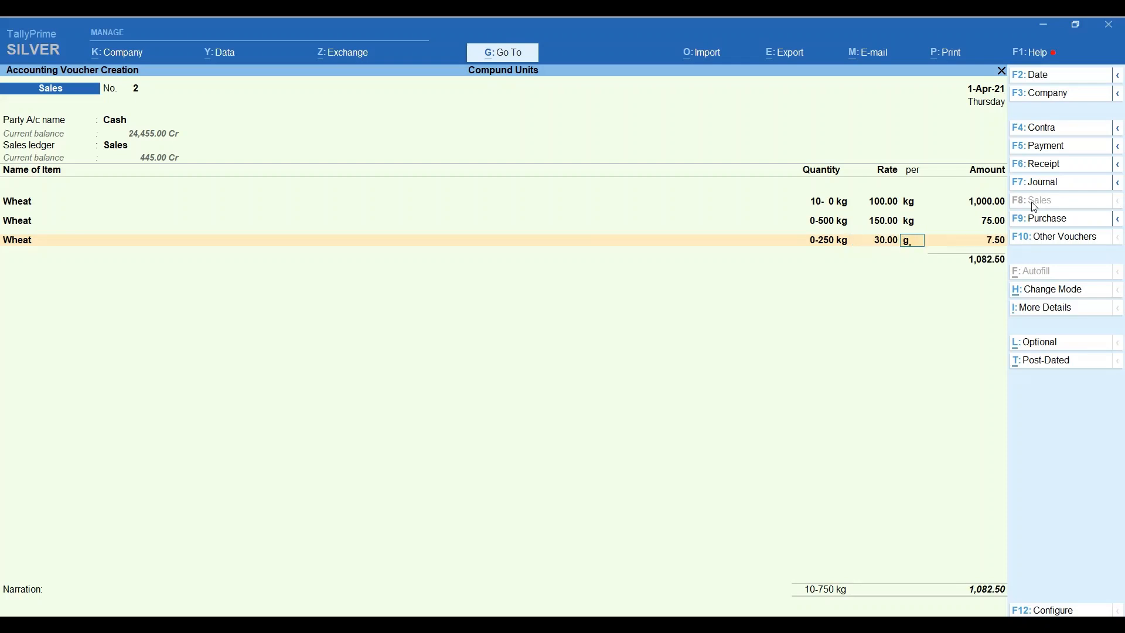
pyautogui.write('ra')
pyautogui.press('Return')
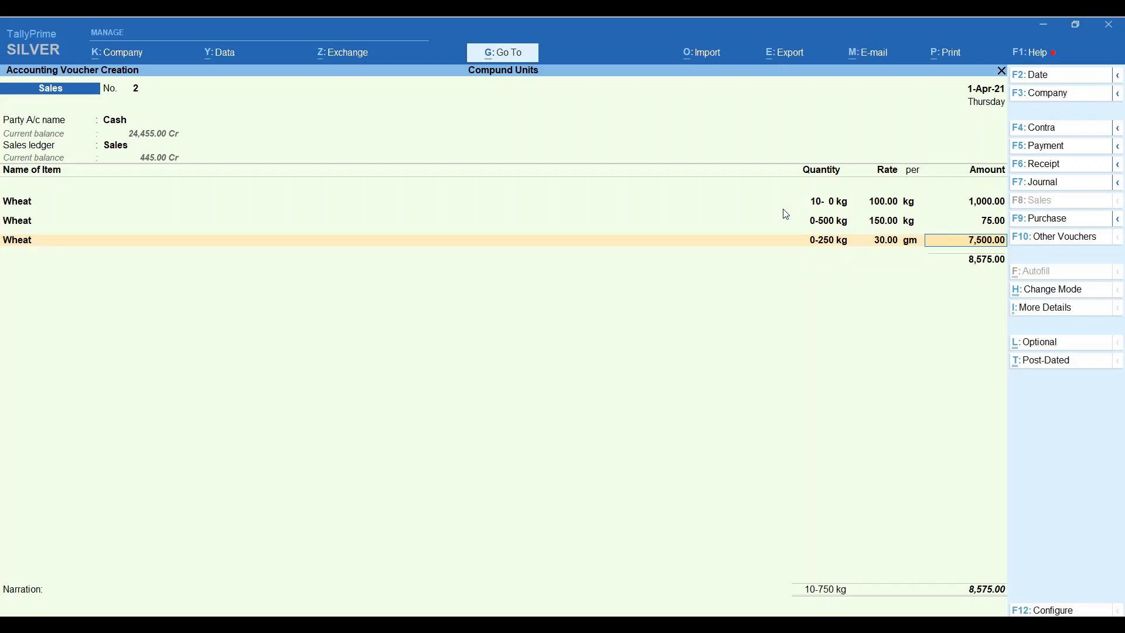
# Complete the third Wheat line, save the sales voucher without a narration, and leave voucher creation
pyautogui.press('Return')
pyautogui.press('Return')
pyautogui.press('Return')
pyautogui.press('Return')
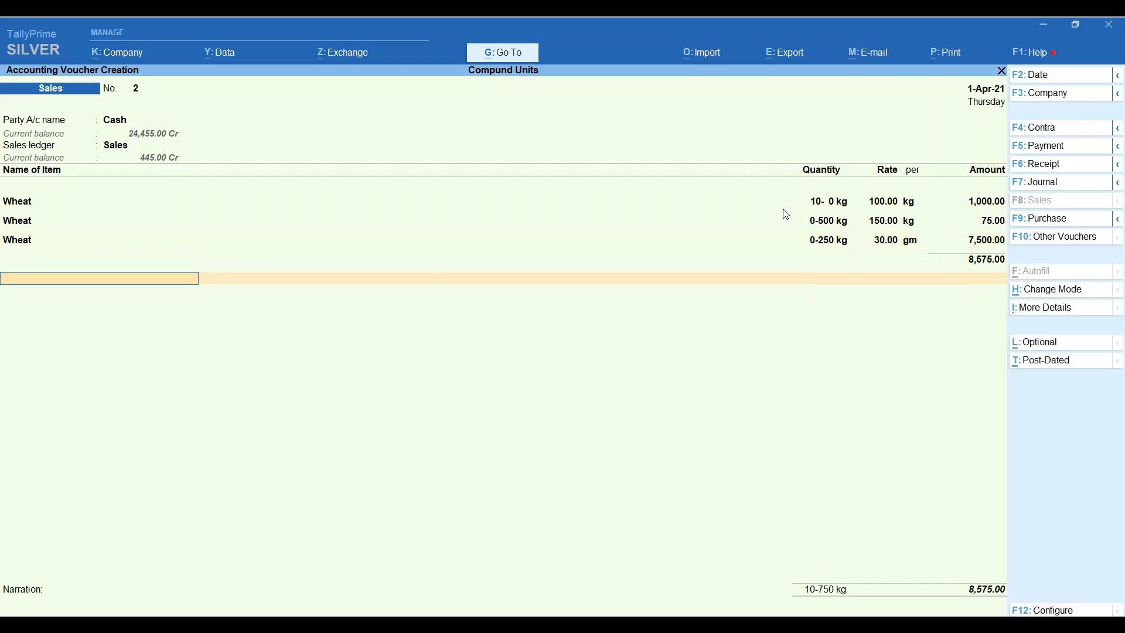
pyautogui.press('y')
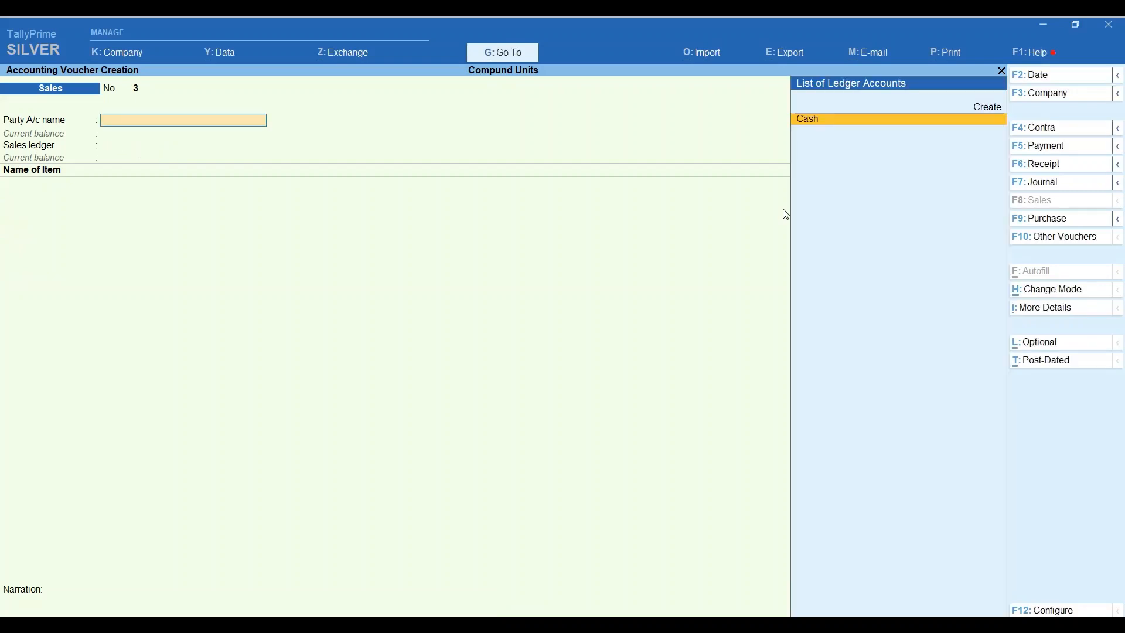
pyautogui.press('Escape')
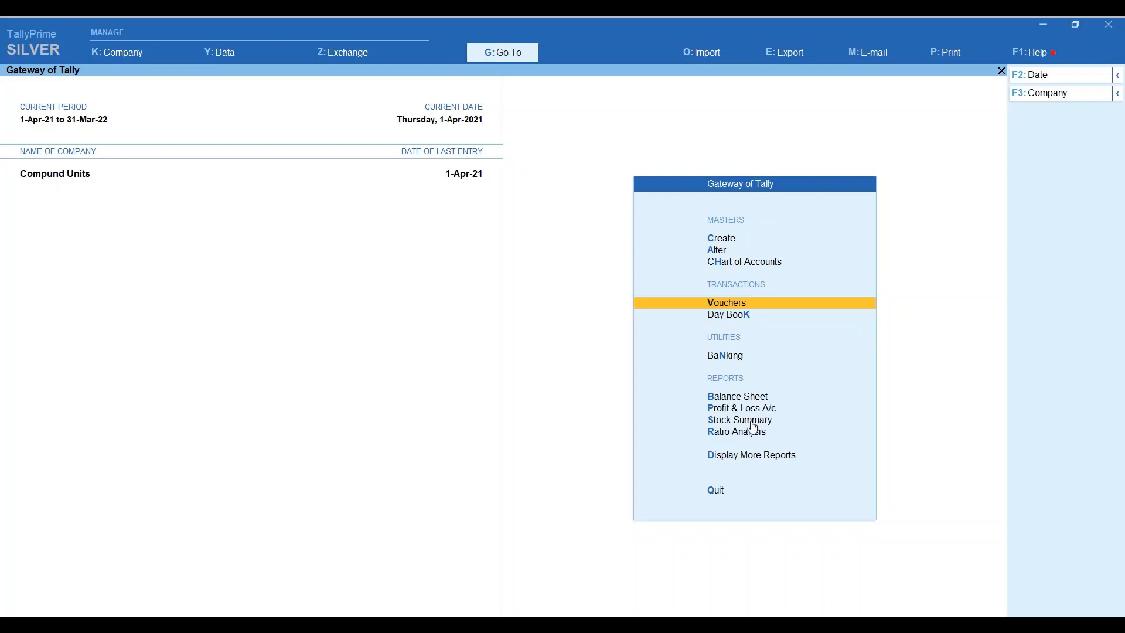
# Open the Stock Summary and configure it with Show tail unit of Compound Unit set to Yes
pyautogui.click(768, 420)
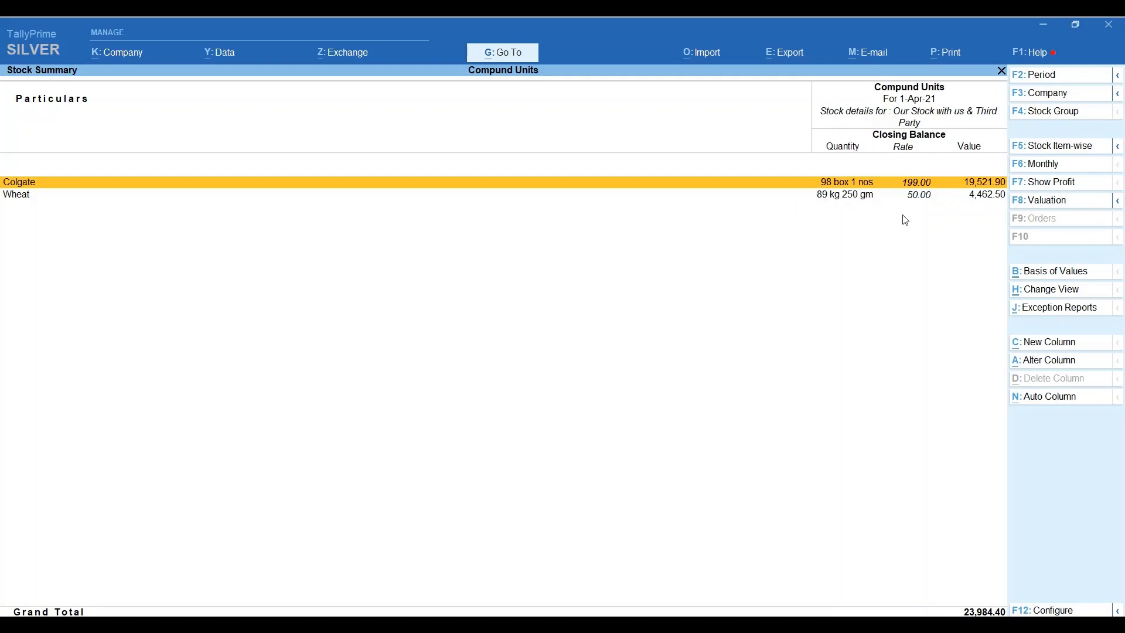
pyautogui.click(1061, 611)
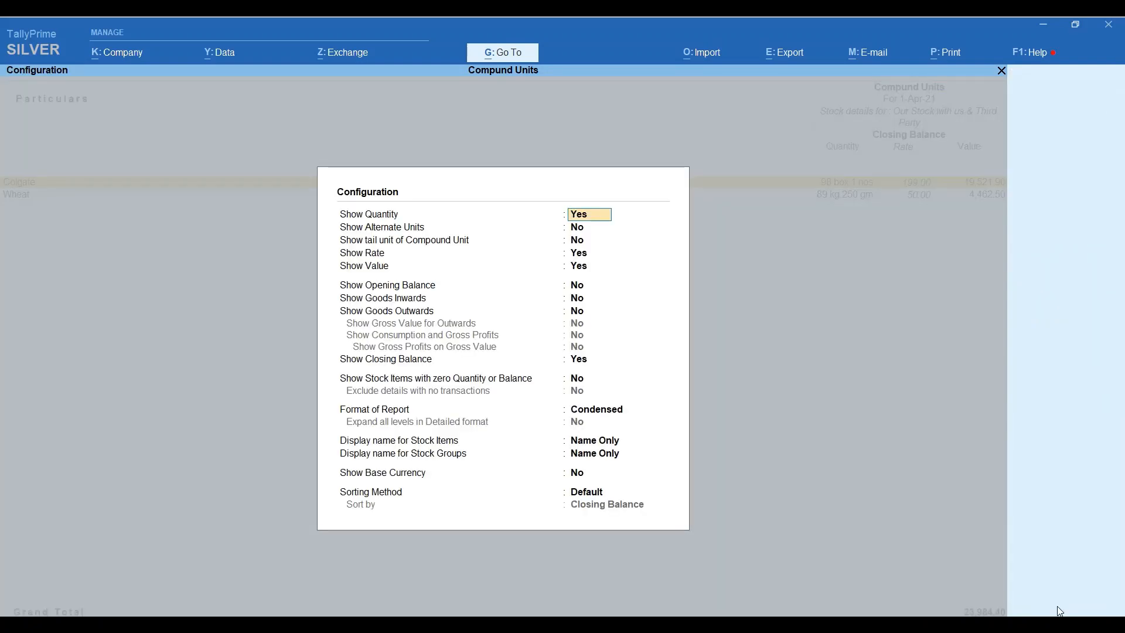
pyautogui.press('Return')
pyautogui.press('Return')
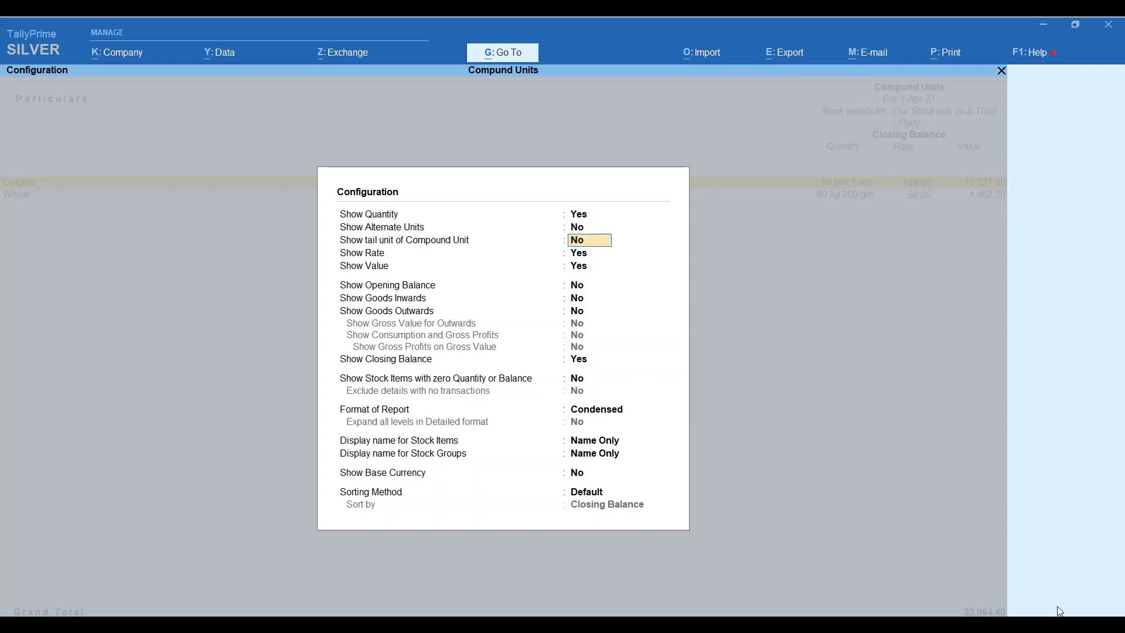
pyautogui.press('Return')
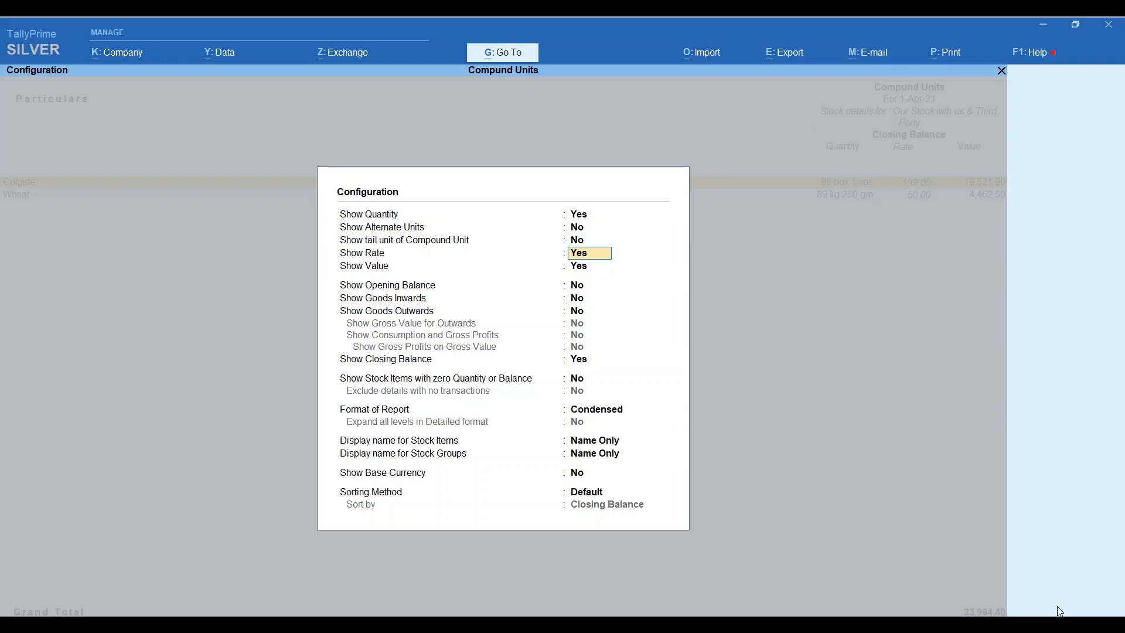
pyautogui.press('Up')
pyautogui.press('Up')
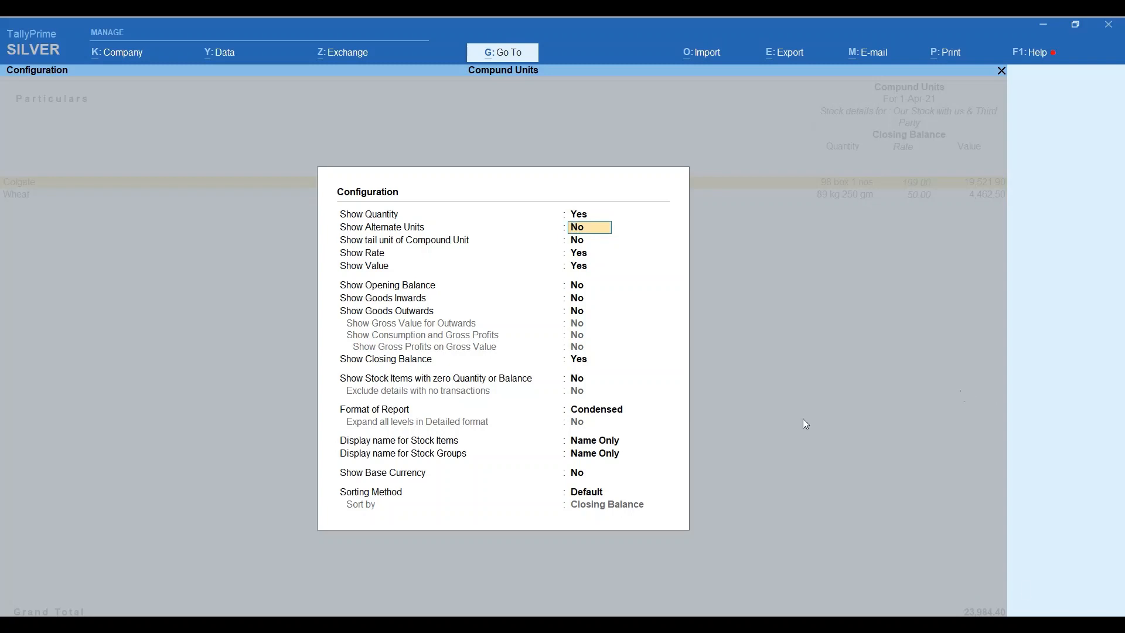
pyautogui.press('Down')
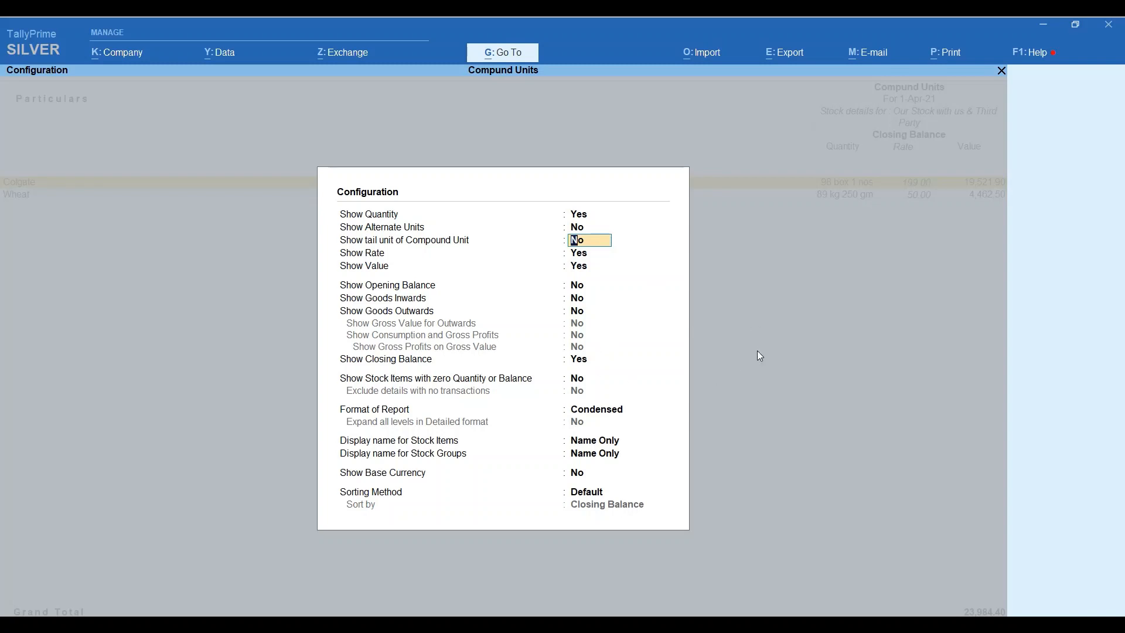
pyautogui.write('y')
pyautogui.press('Return')
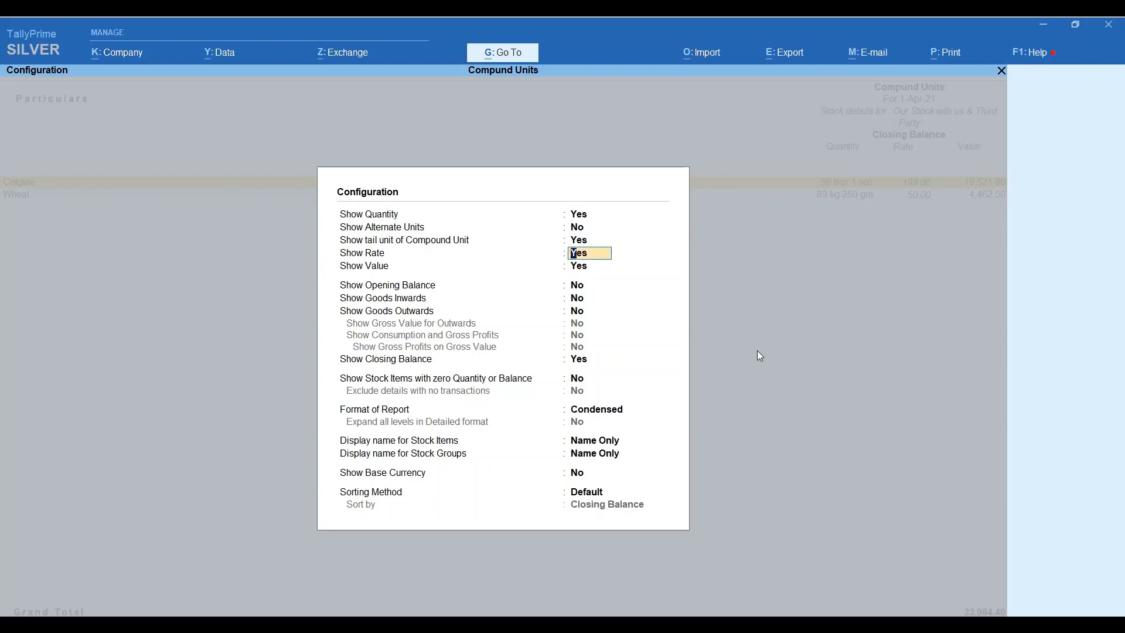
pyautogui.hotkey('ctrl', 'a')
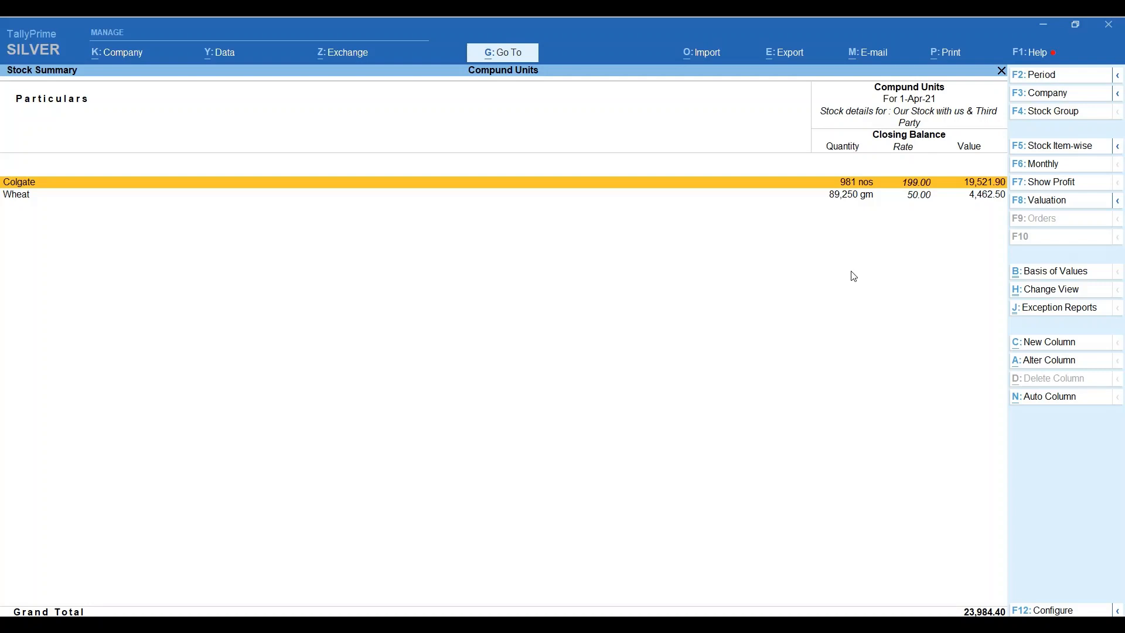
pyautogui.press('ctrl')
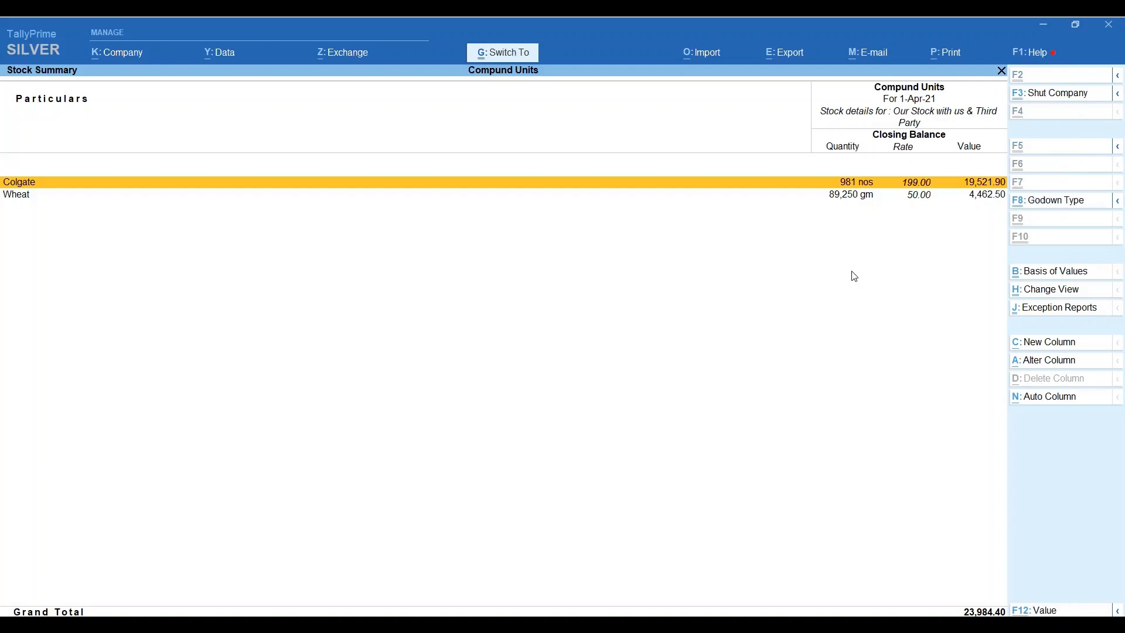